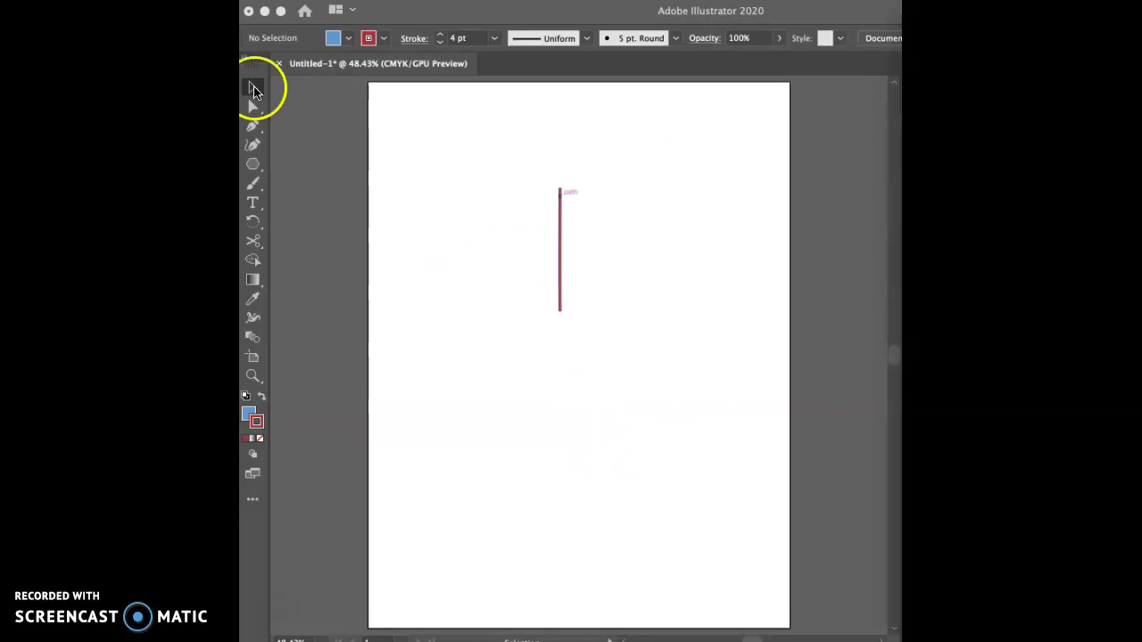
# Step: Delete the existing vertical red line from the artboard
pyautogui.click(254, 87)
pyautogui.click(552, 189)
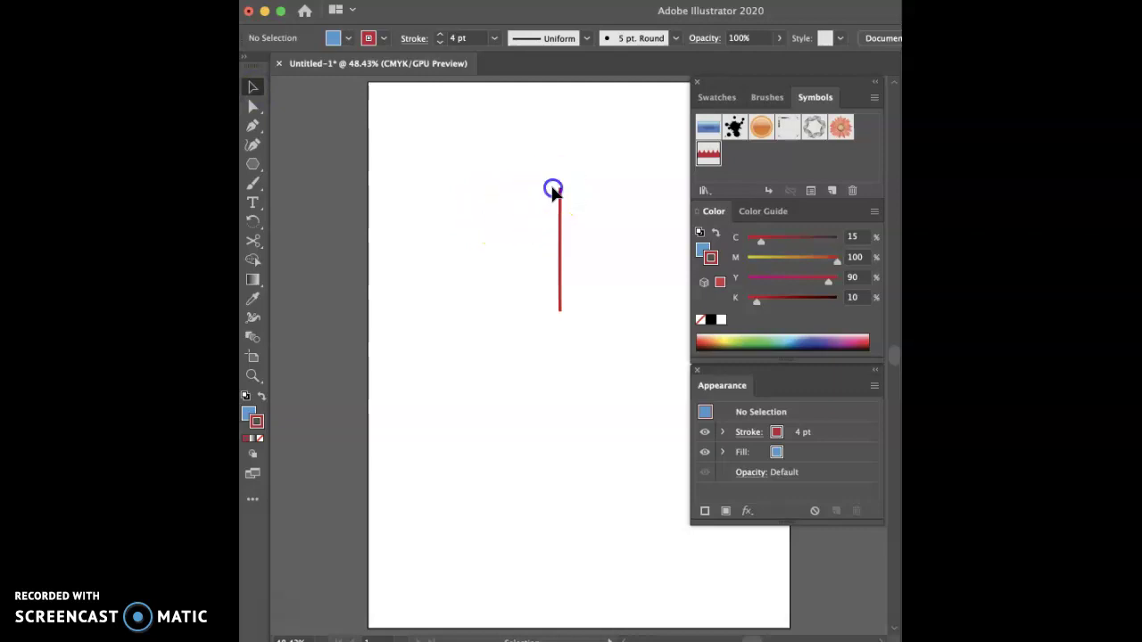
pyautogui.moveTo(589, 233); pyautogui.dragTo(589, 234)
pyautogui.press('Delete')
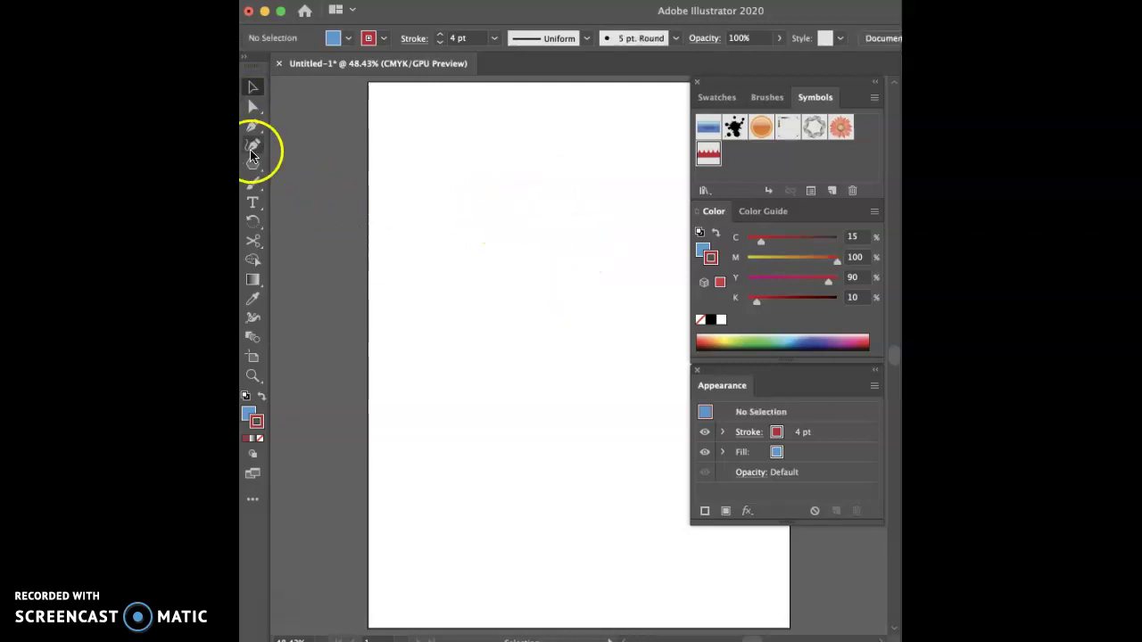
# Step: Draw a straight vertical path with the Pen tool in the artboard's upper half, ending at about X 3.73 in, Y 4.28 in
pyautogui.click(253, 126)
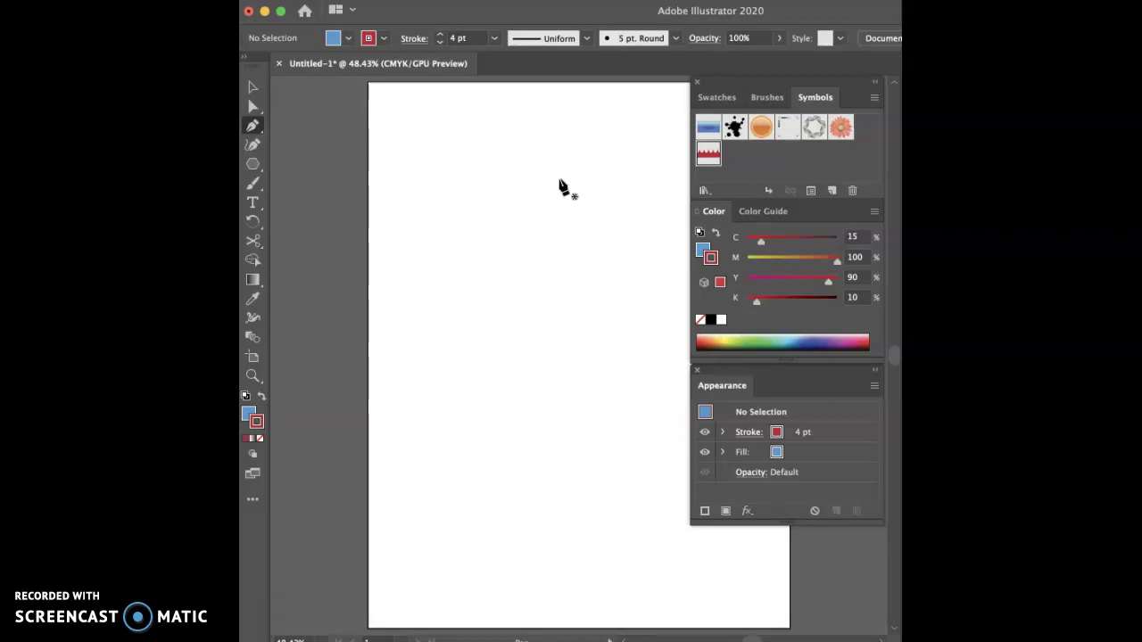
pyautogui.moveTo(552, 171); pyautogui.dragTo(554, 297)
pyautogui.click(553, 297)
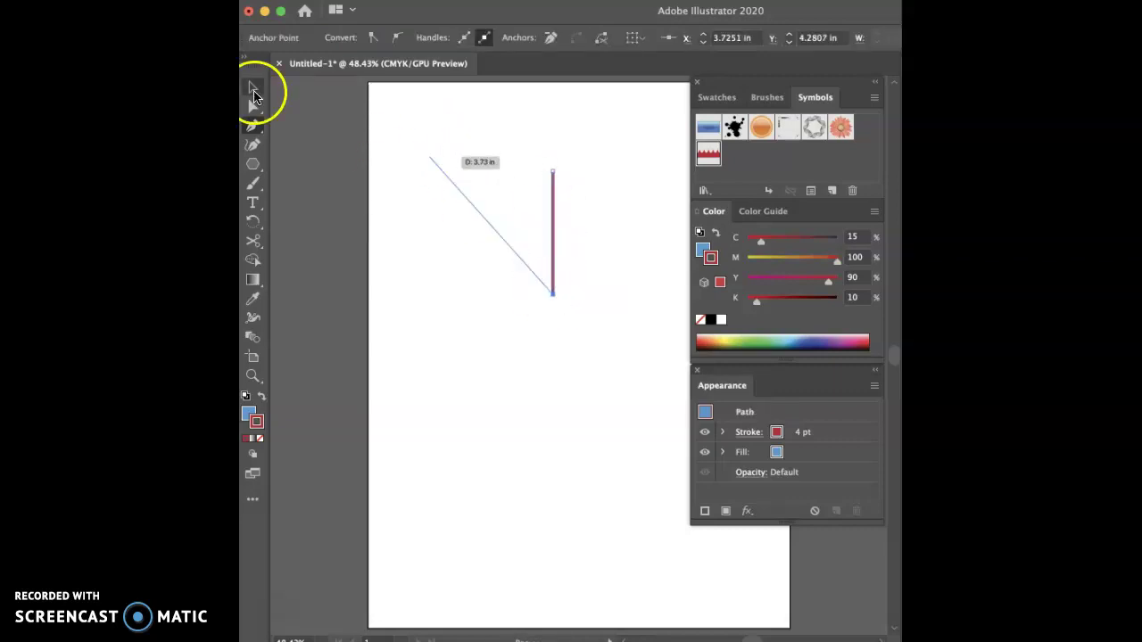
pyautogui.click(253, 86)
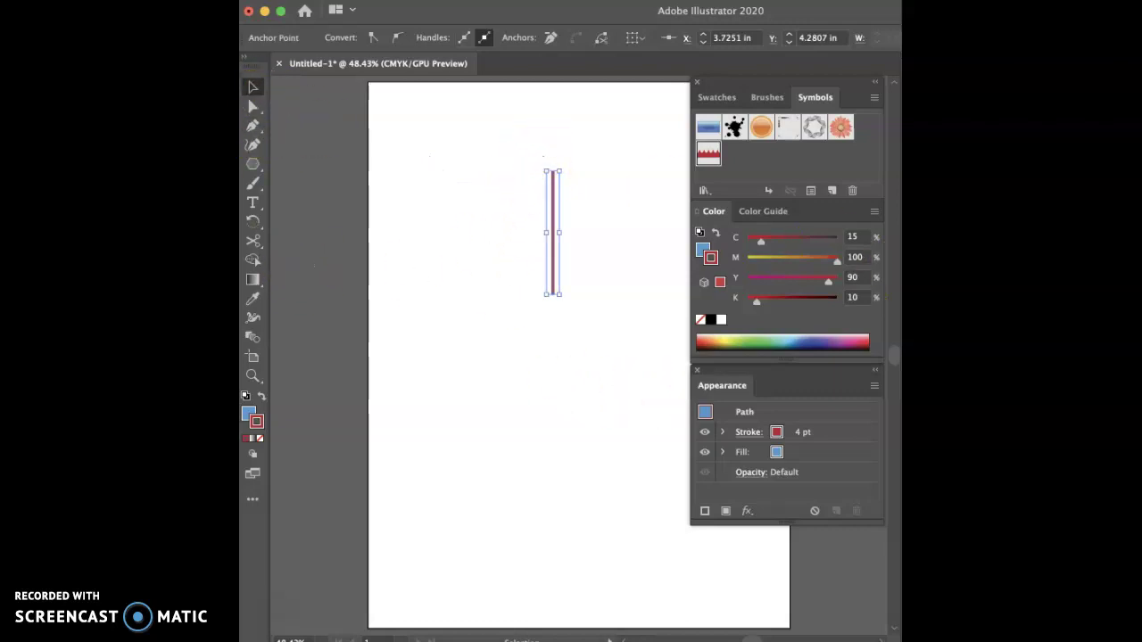
pyautogui.hotkey('shift', 'Tab')
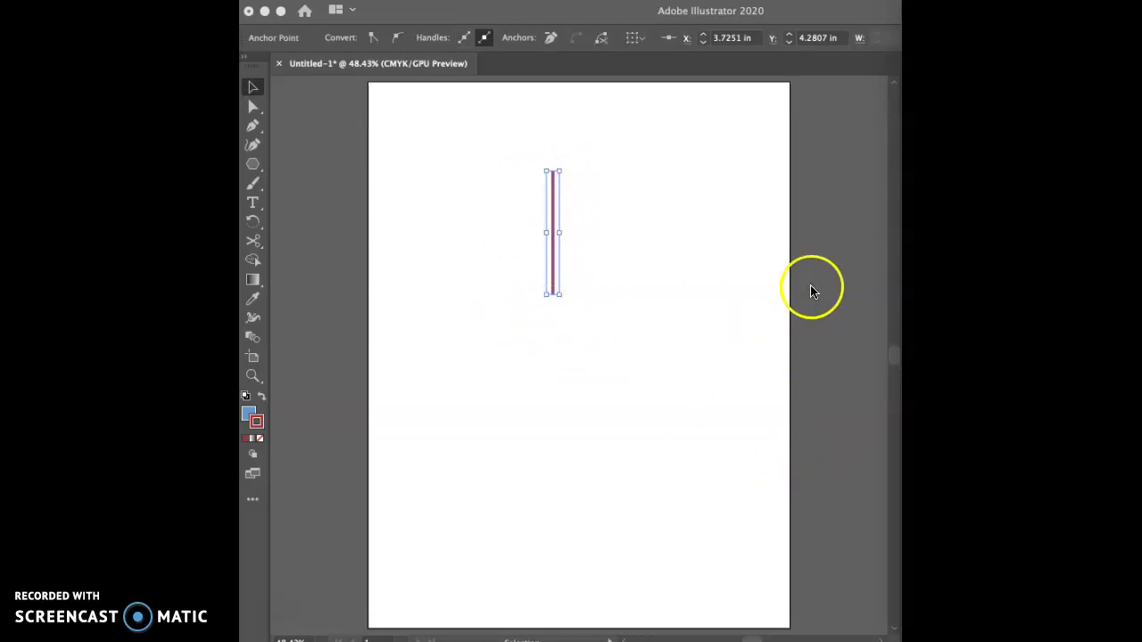
pyautogui.click(826, 241)
# Step: Draw a curved path beside the vertical line, bowing toward it and flaring outward to a top anchor at about X 5.31 in, Y 1.79 in
pyautogui.click(249, 130)
pyautogui.click(250, 128)
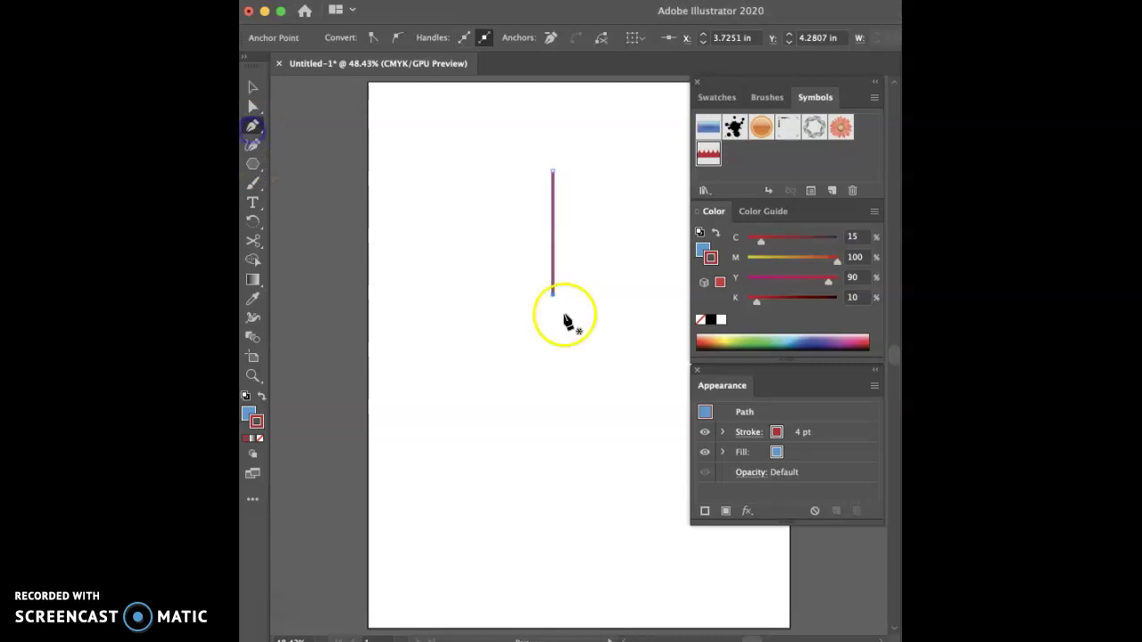
pyautogui.click(605, 295)
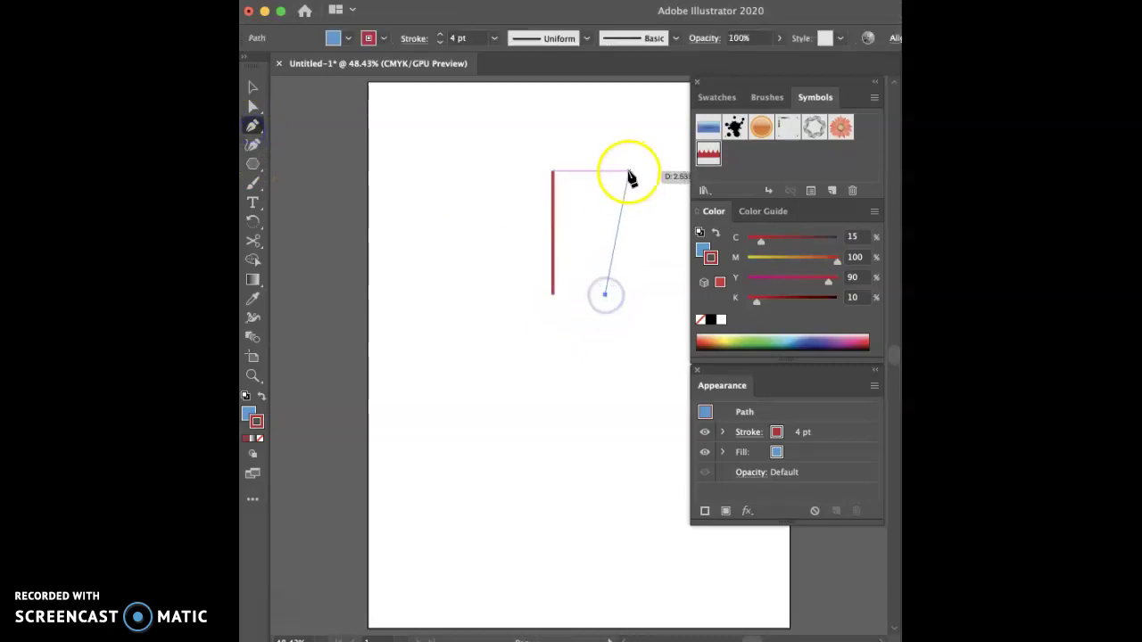
pyautogui.moveTo(631, 174)
pyautogui.mouseDown()
pyautogui.moveTo(669, 163)
pyautogui.moveTo(685, 122)
pyautogui.moveTo(694, 127)
pyautogui.mouseUp()
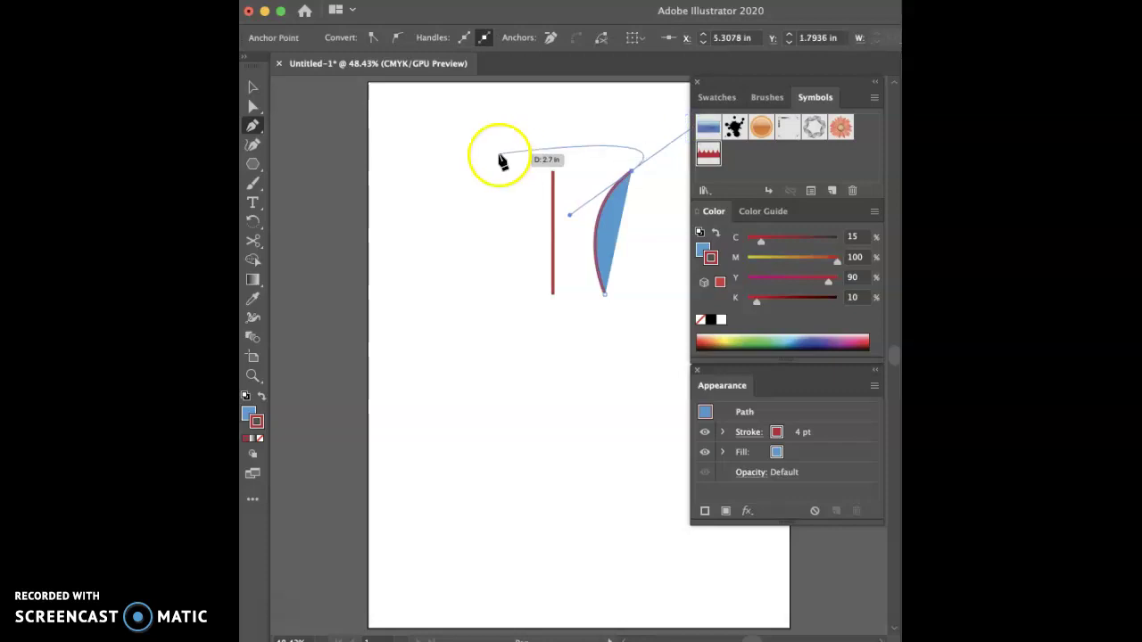
# Step: Remove the fill from the curved path, keeping its red stroke, and end the drawing
pyautogui.click(248, 418)
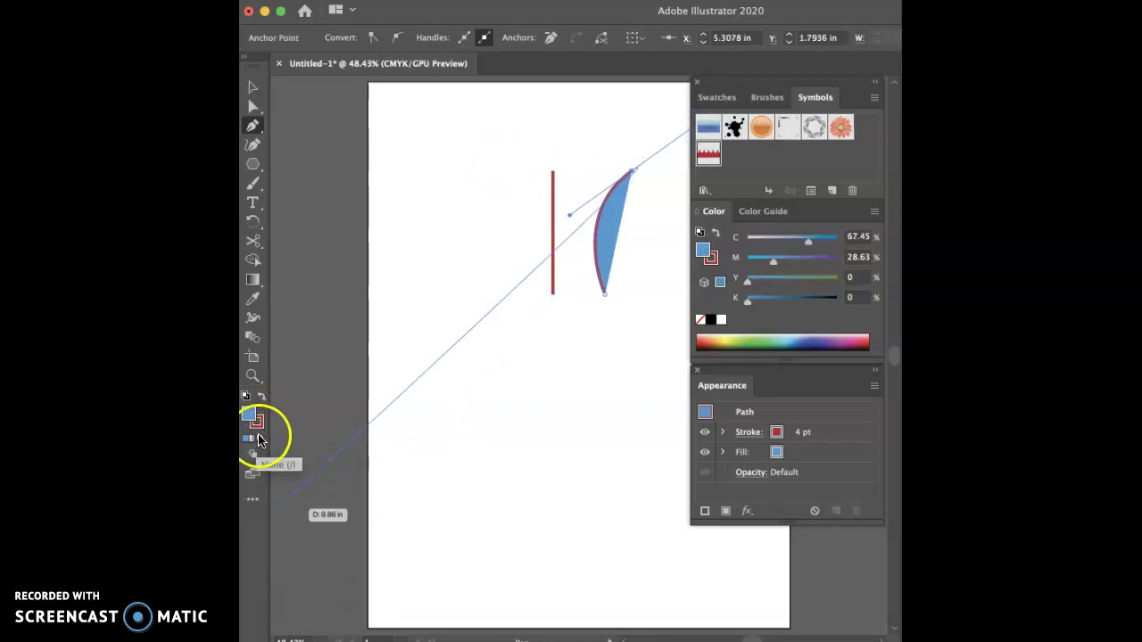
pyautogui.click(258, 440)
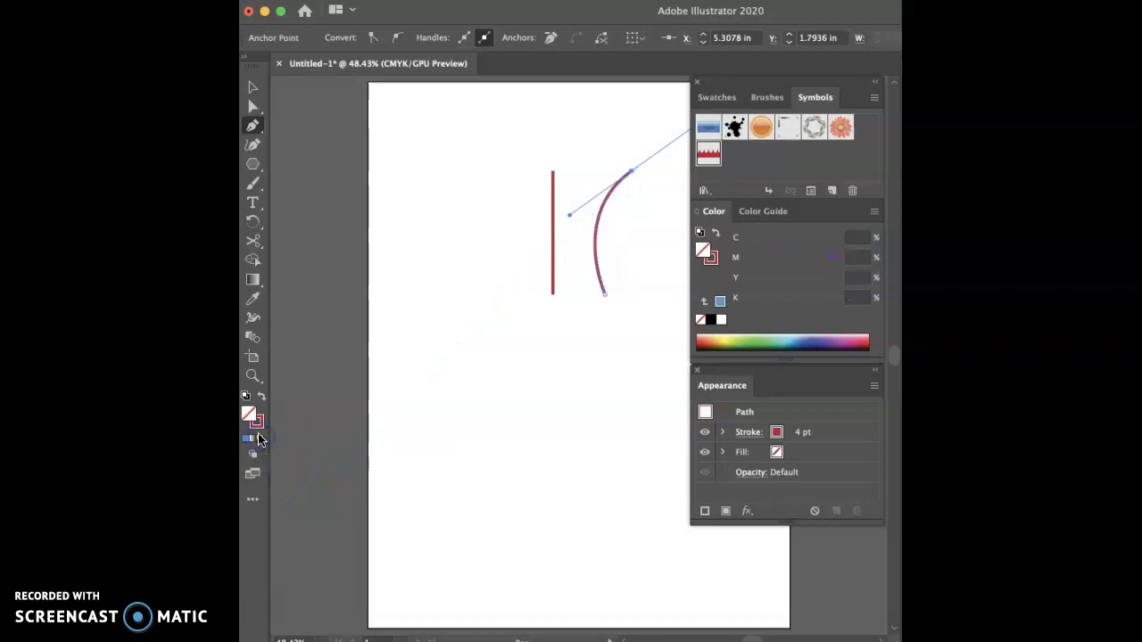
pyautogui.click(253, 84)
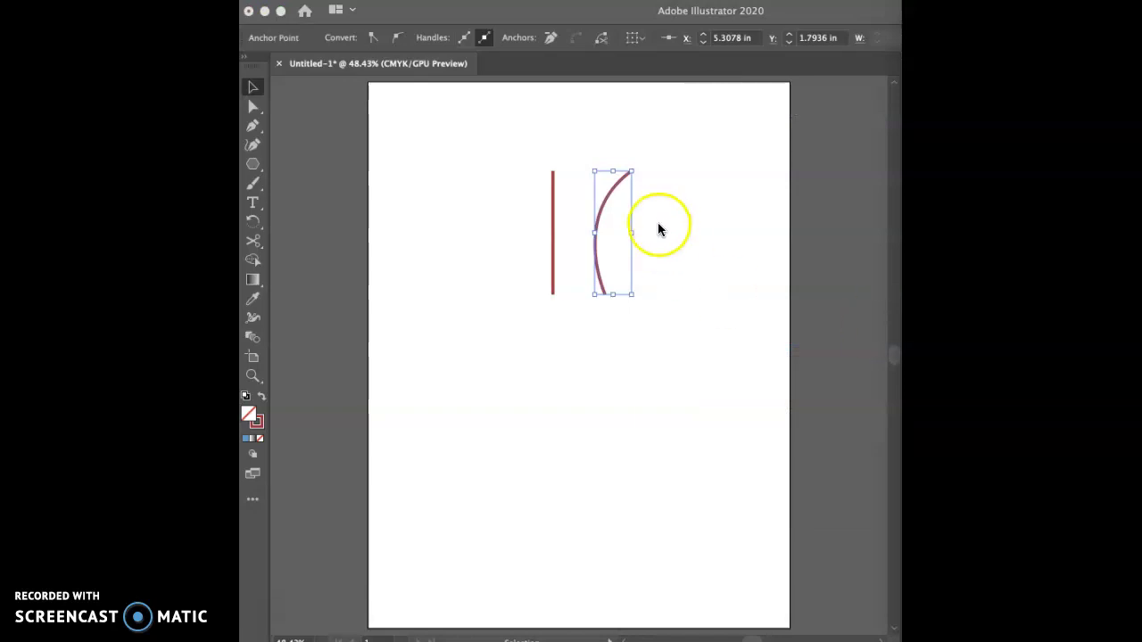
# Step: Reshape the curve by moving its bottom anchor toward the line to about X 4.57 in and its top anchor slightly farther outward
pyautogui.click(255, 96)
pyautogui.click(254, 107)
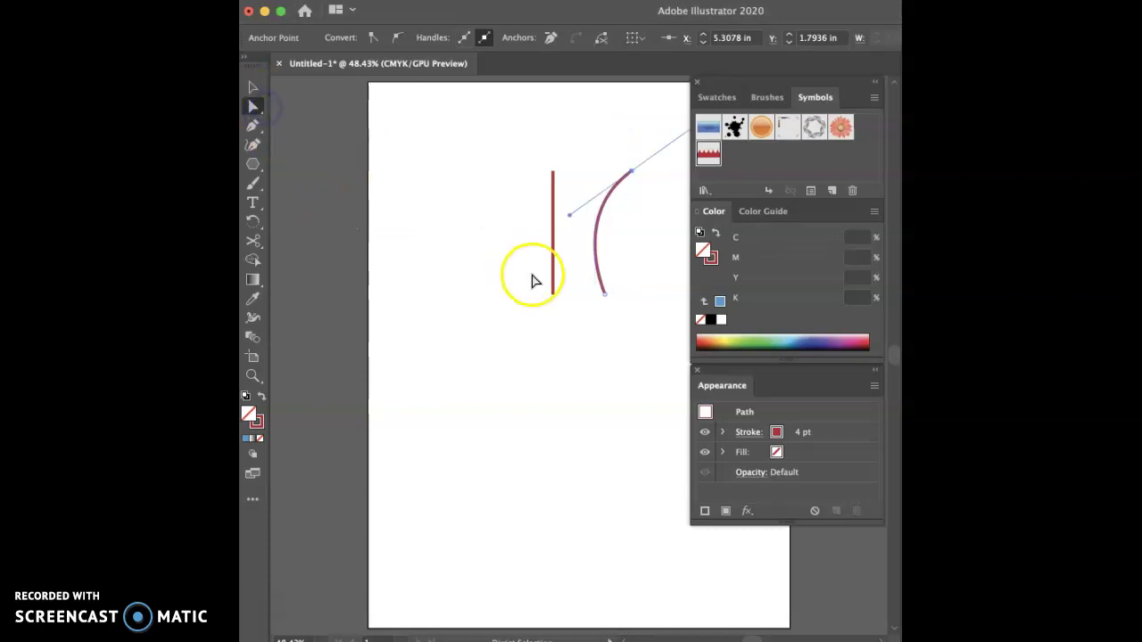
pyautogui.moveTo(606, 295); pyautogui.dragTo(595, 295)
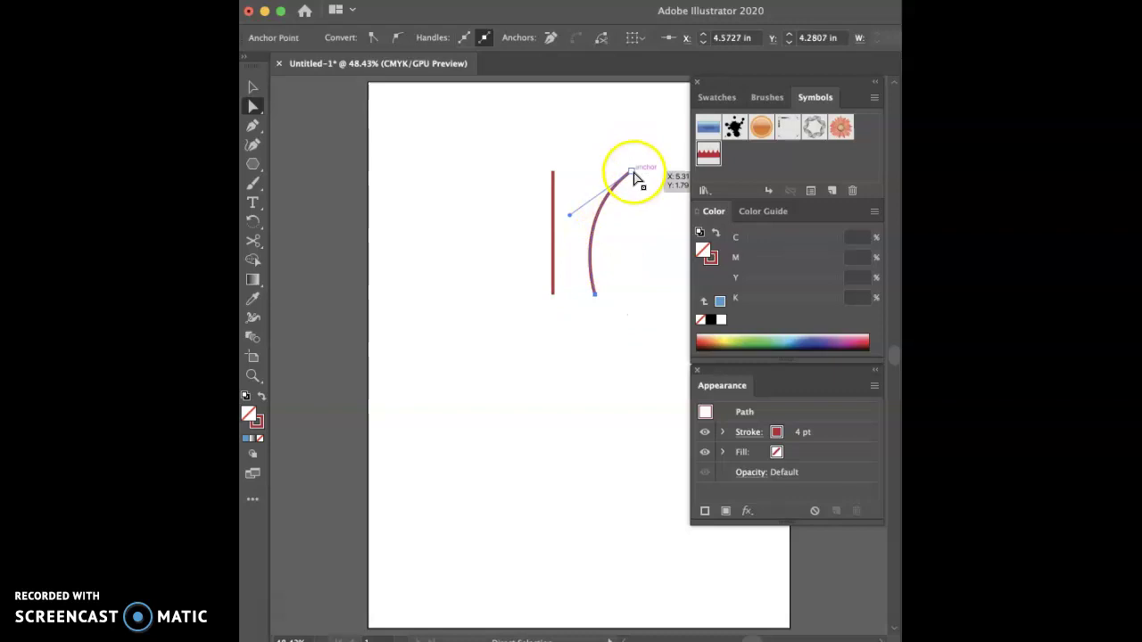
pyautogui.moveTo(631, 171); pyautogui.dragTo(650, 171)
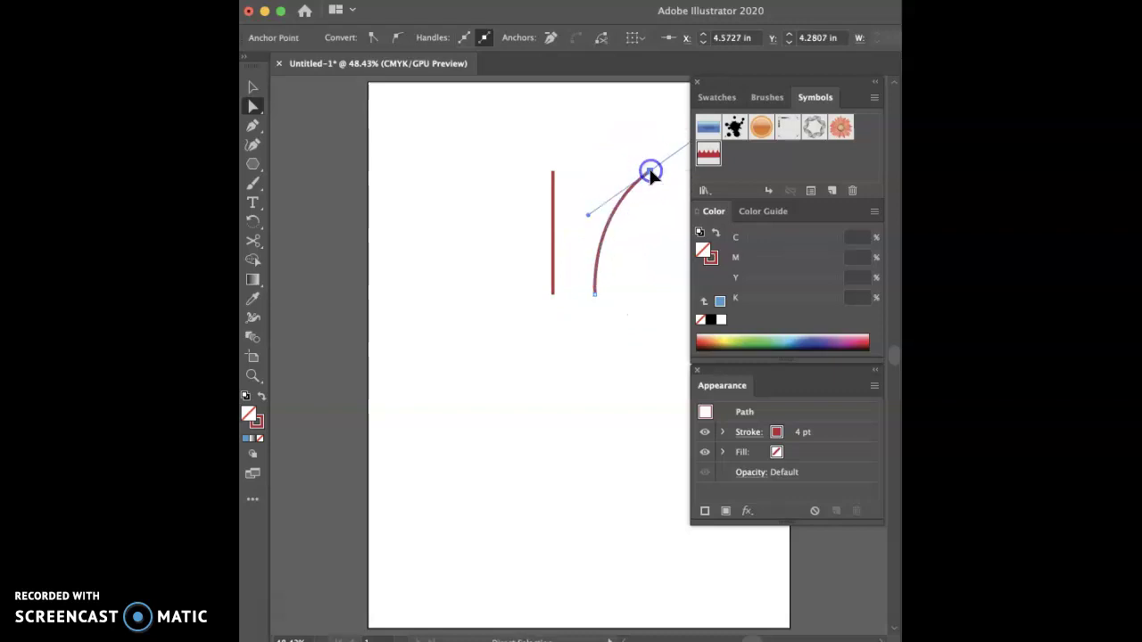
pyautogui.moveTo(597, 295); pyautogui.dragTo(589, 291)
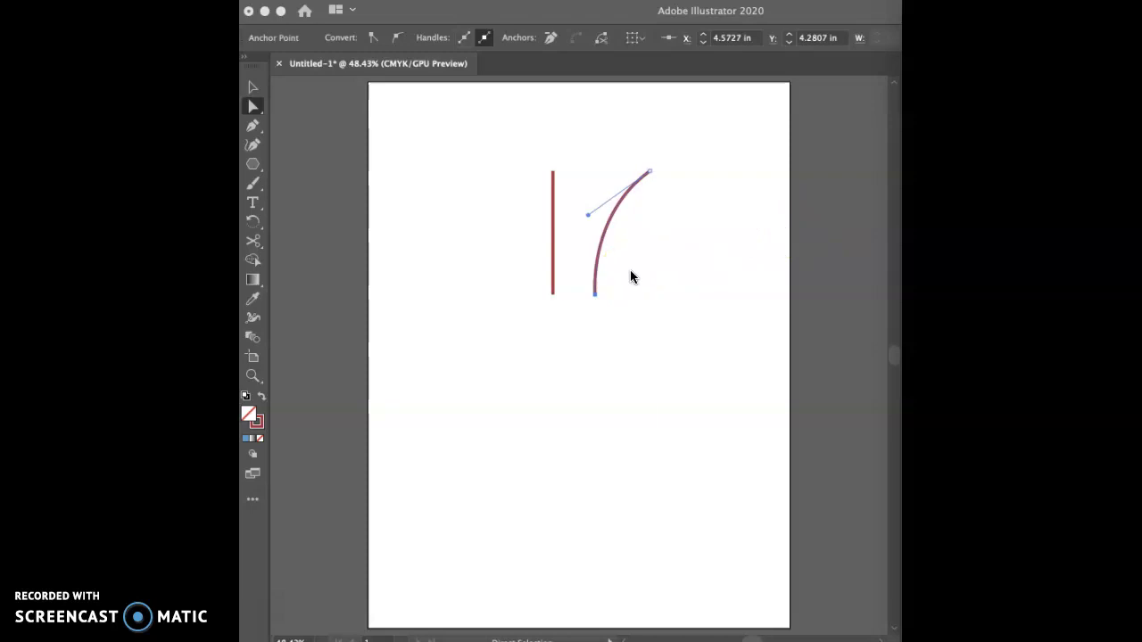
pyautogui.click(253, 87)
pyautogui.click(254, 87)
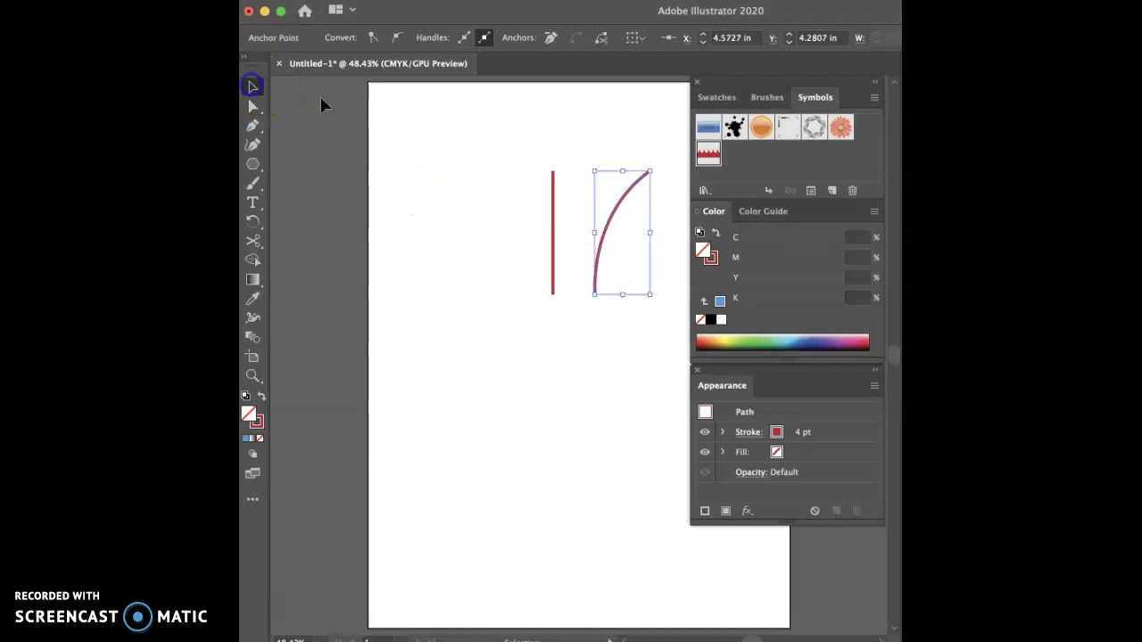
# Step: Select the vertical line and the curve together and group them
pyautogui.click(412, 138)
pyautogui.moveTo(493, 152); pyautogui.dragTo(673, 346)
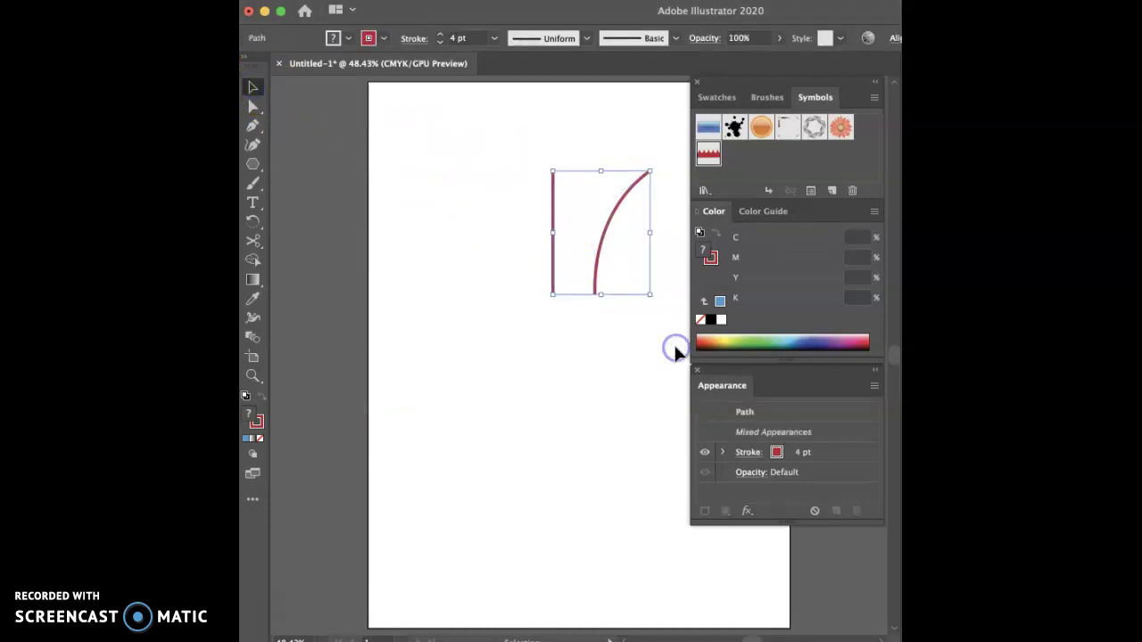
pyautogui.click(451, 120)
pyautogui.moveTo(500, 151); pyautogui.dragTo(671, 330)
pyautogui.press('super+g')
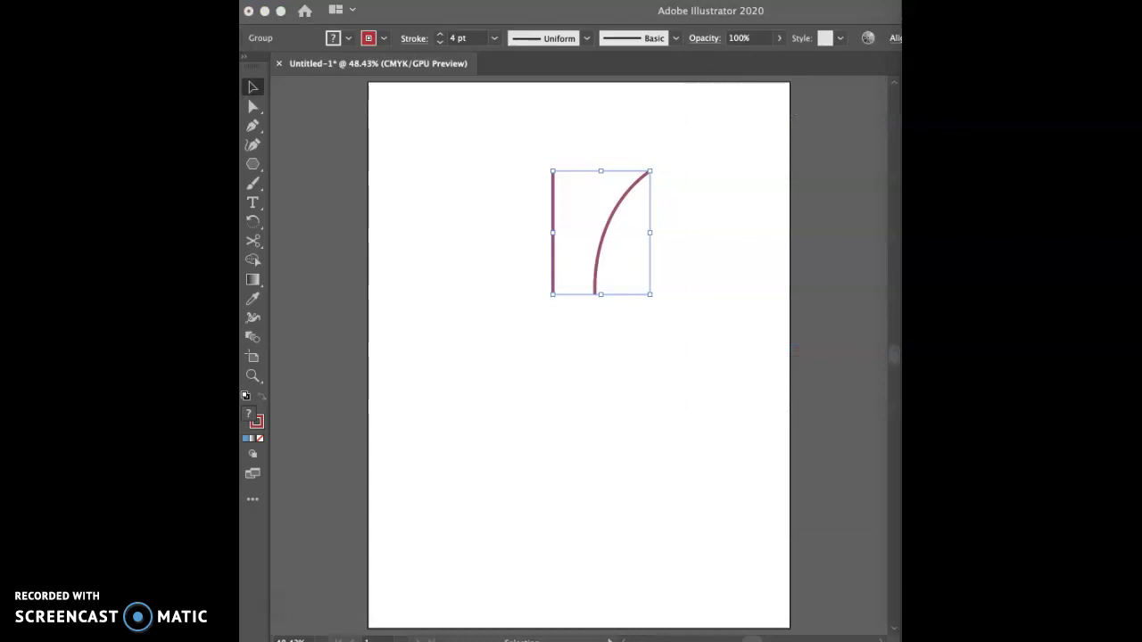
pyautogui.click(698, 273)
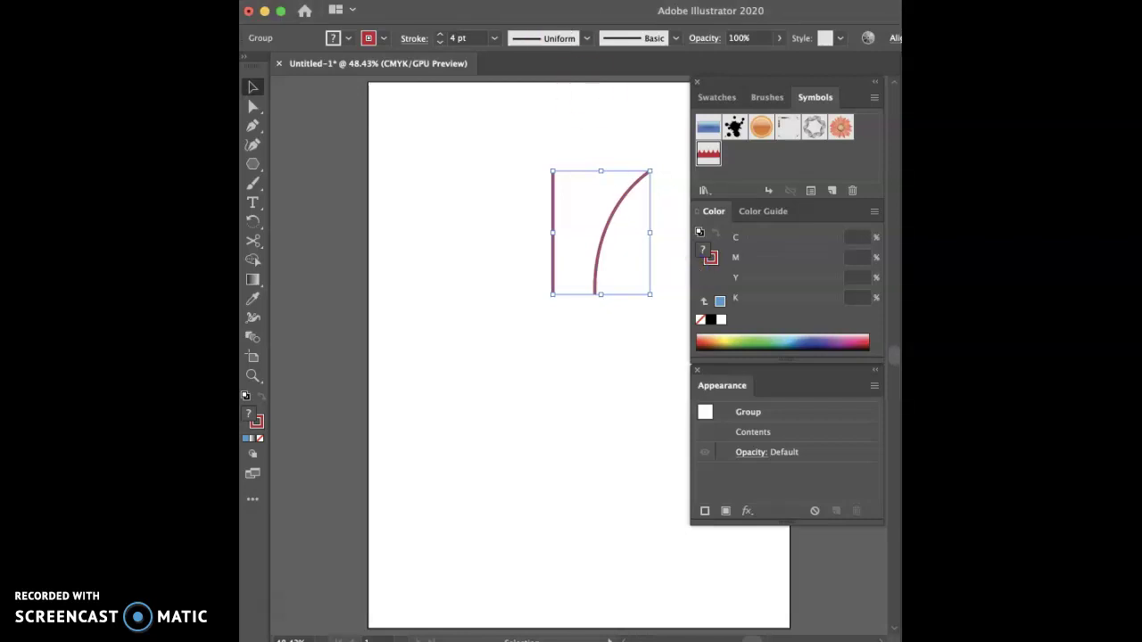
# Step: Start a 3D Revolve effect on the group and set the rotation to 7° around X, 0° around Y and 0° around Z
pyautogui.click(571, 0)
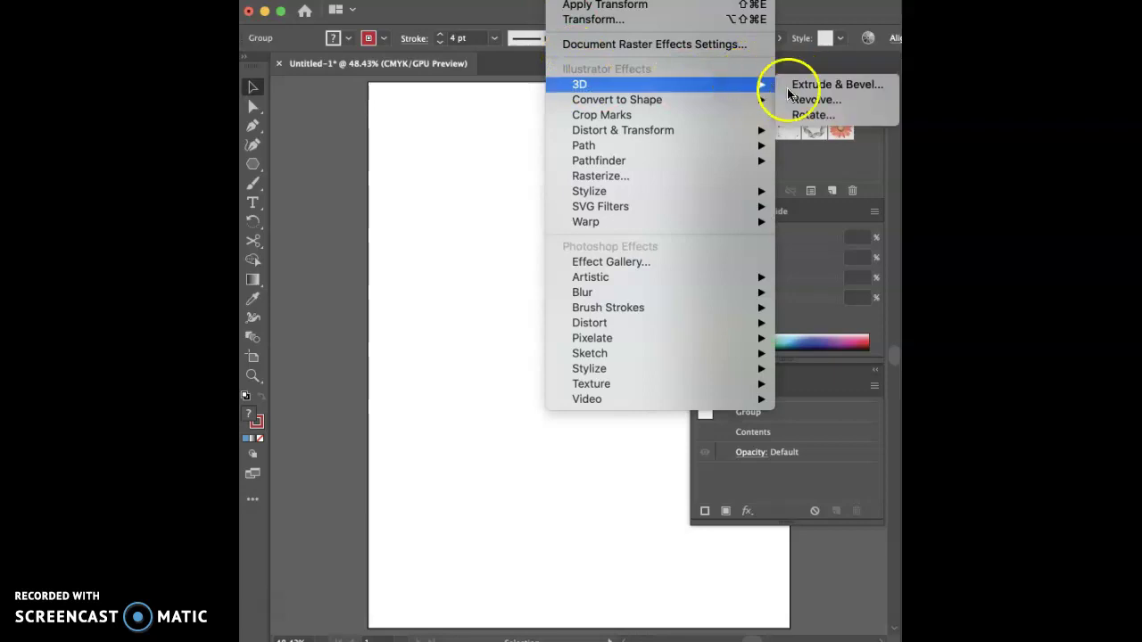
pyautogui.click(815, 103)
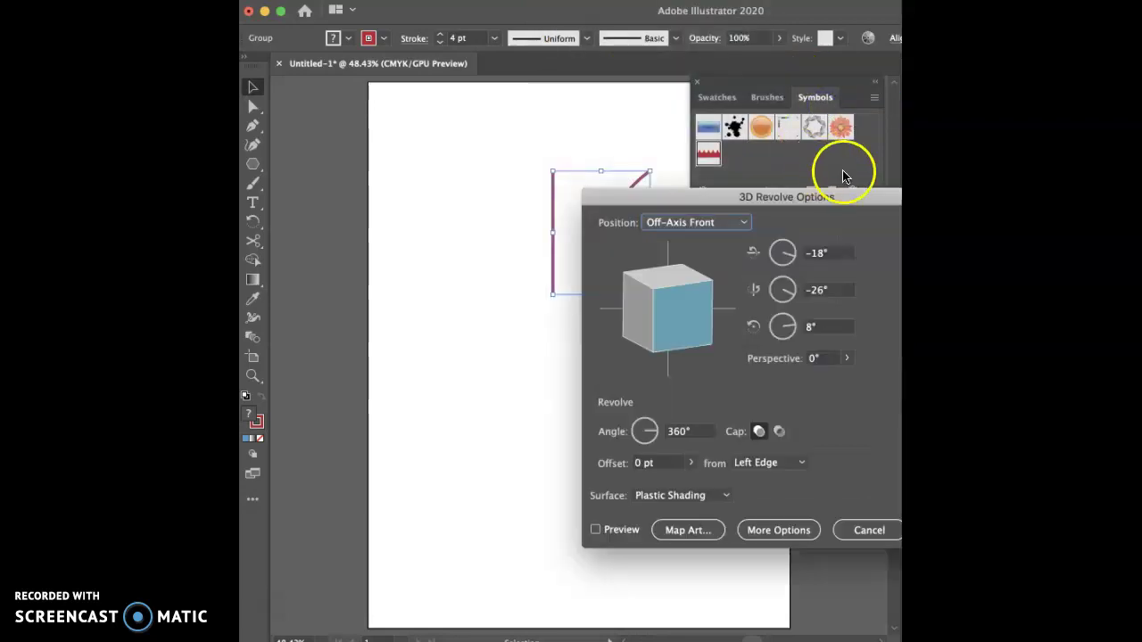
pyautogui.moveTo(879, 202); pyautogui.dragTo(723, 125)
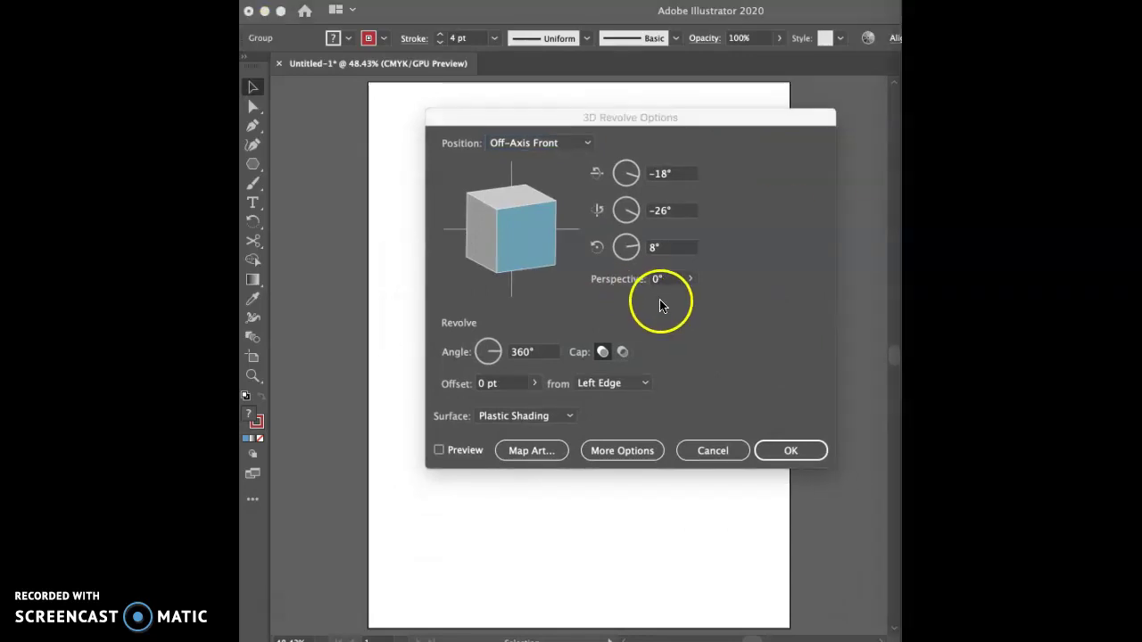
pyautogui.click(668, 174)
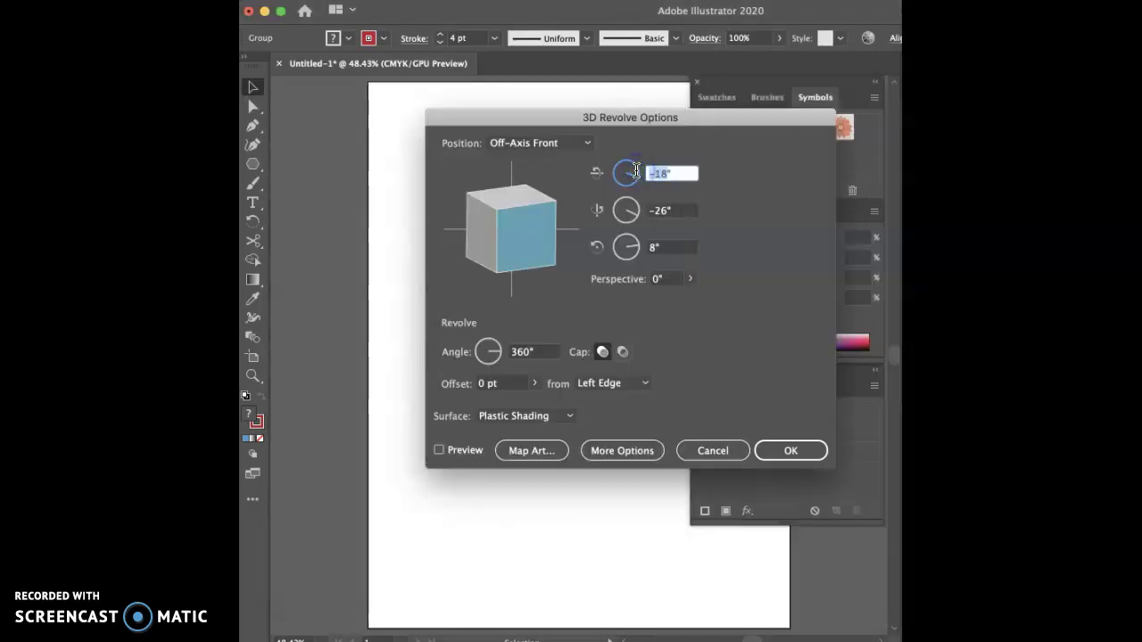
pyautogui.write('7')
pyautogui.click(649, 211)
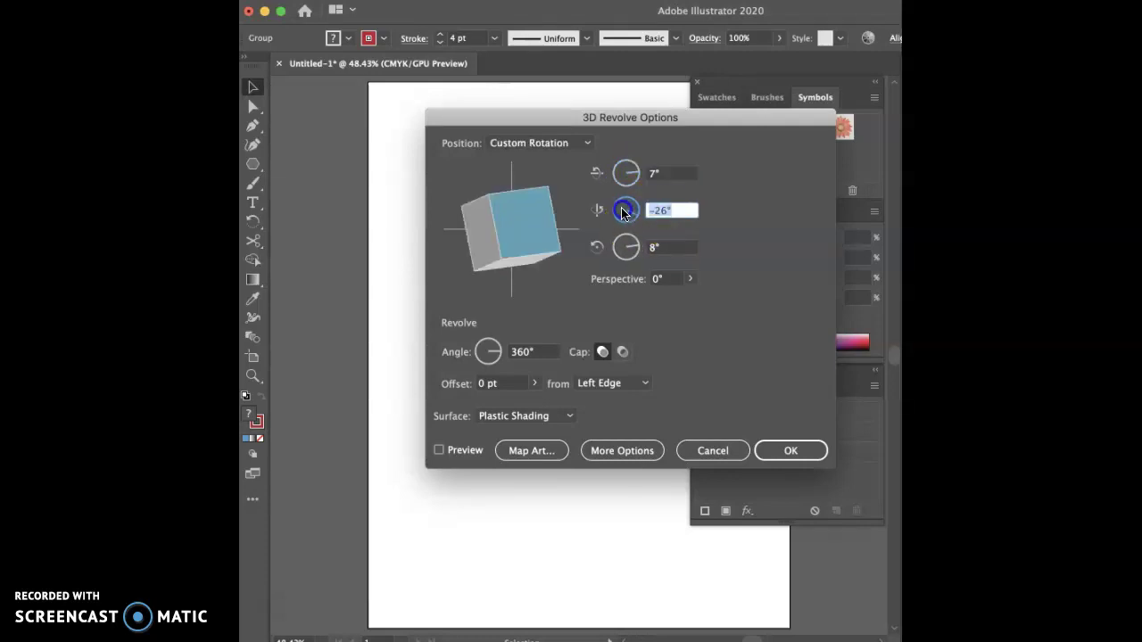
pyautogui.write('0')
pyautogui.press('Tab')
pyautogui.write('0')
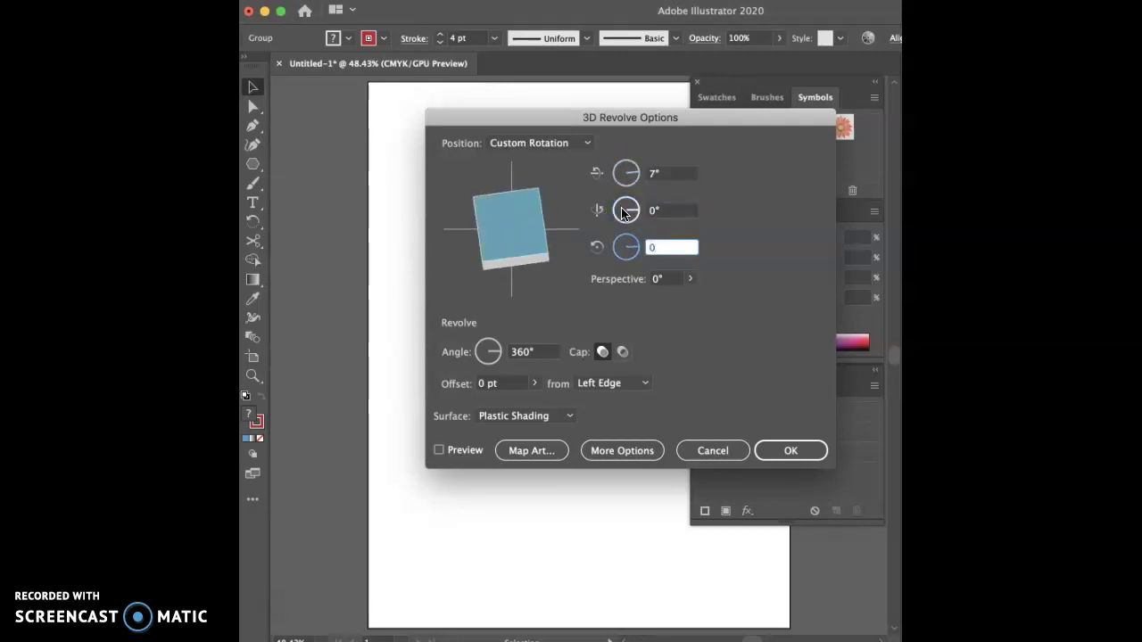
pyautogui.press('Tab')
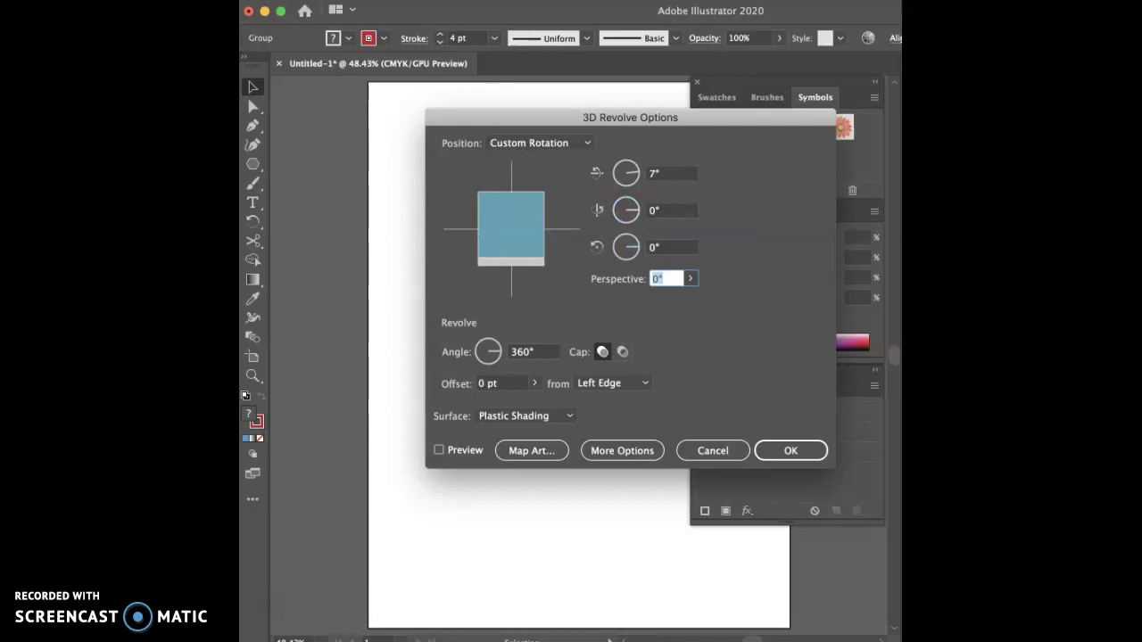
pyautogui.press('super+Tab')
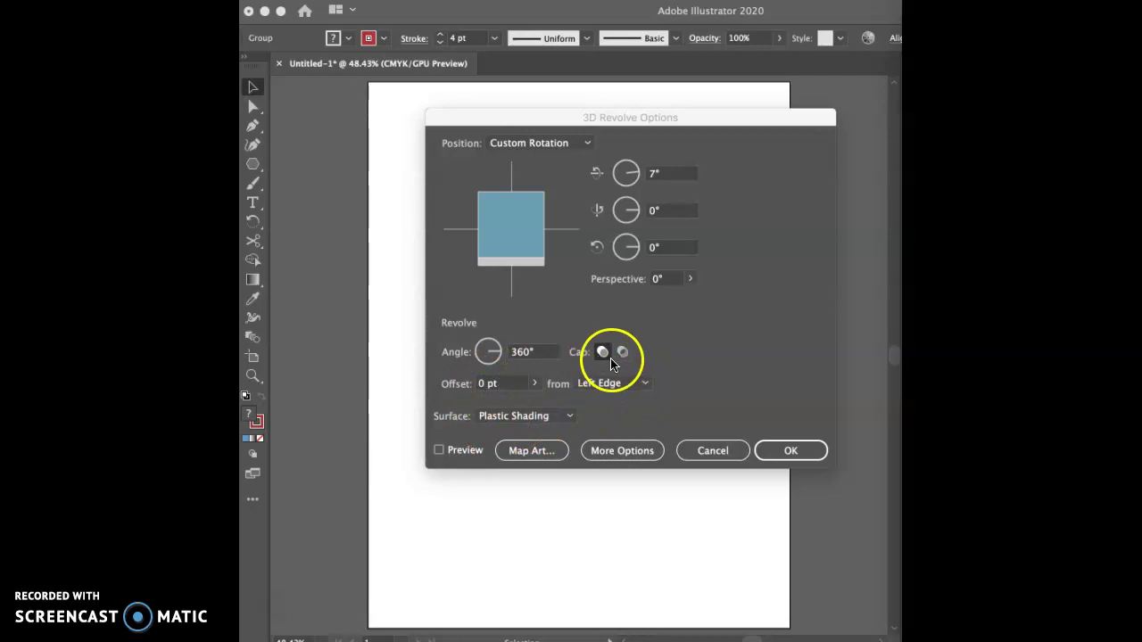
# Step: Preview the revolved shape on the artboard and apply the 3D Revolve effect
pyautogui.click(438, 451)
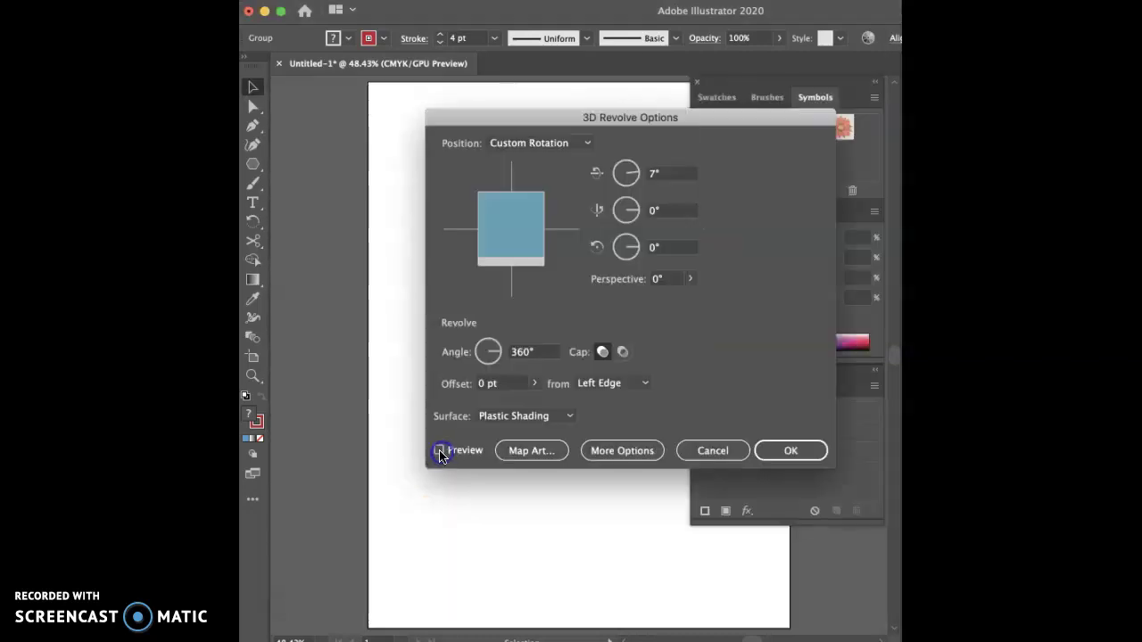
pyautogui.moveTo(542, 117); pyautogui.dragTo(799, 194)
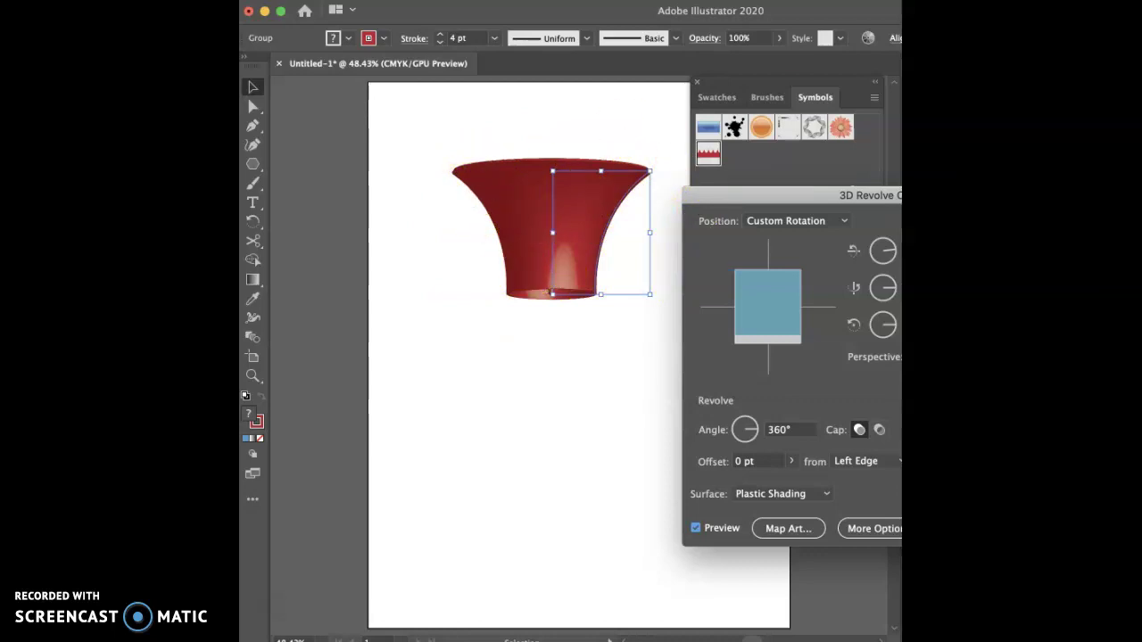
pyautogui.moveTo(869, 195); pyautogui.dragTo(866, 89)
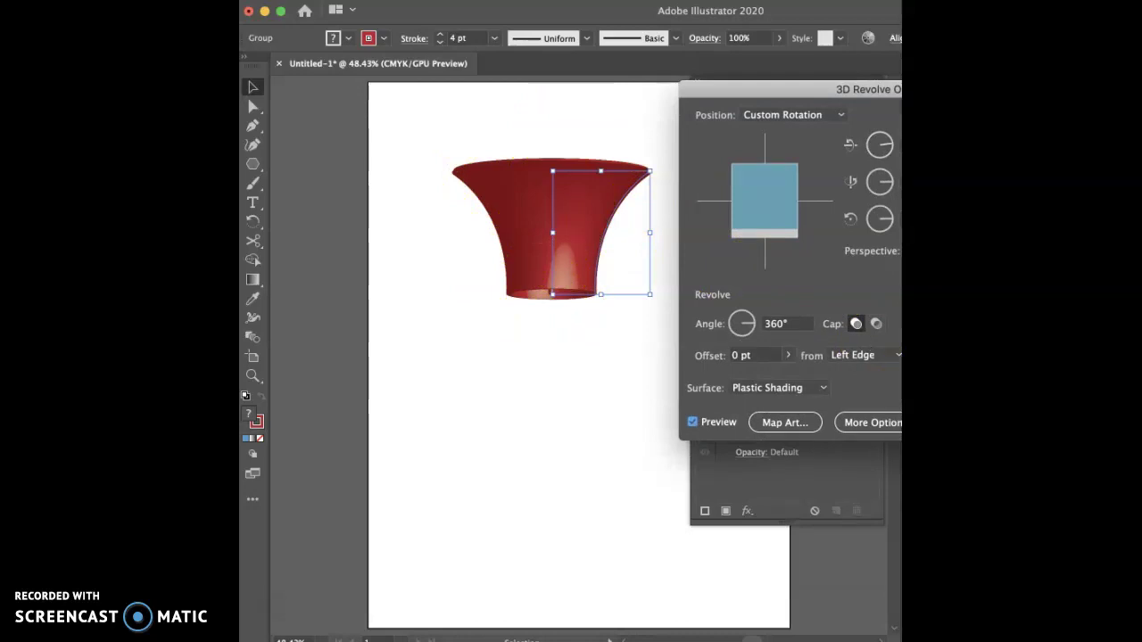
pyautogui.press('Return')
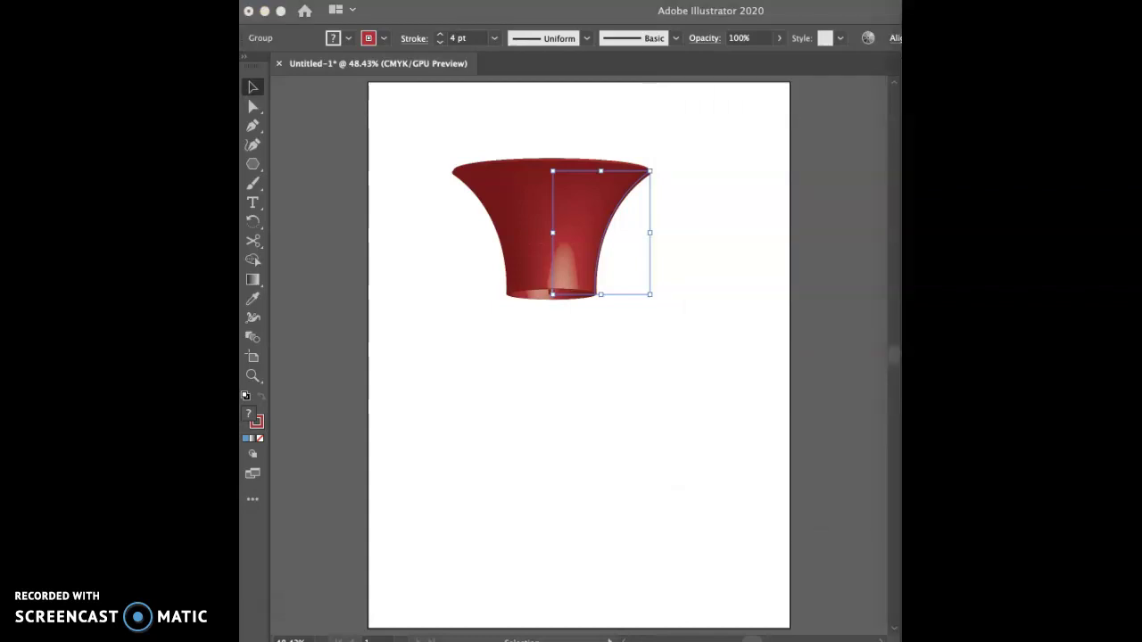
# Step: Recolor the stroke of the paths inside the revolved vessel group to blue, about C 75.69, M 16.86, Y 8.24, K 0, and deselect
pyautogui.click(470, 200)
pyautogui.click(251, 111)
pyautogui.click(252, 108)
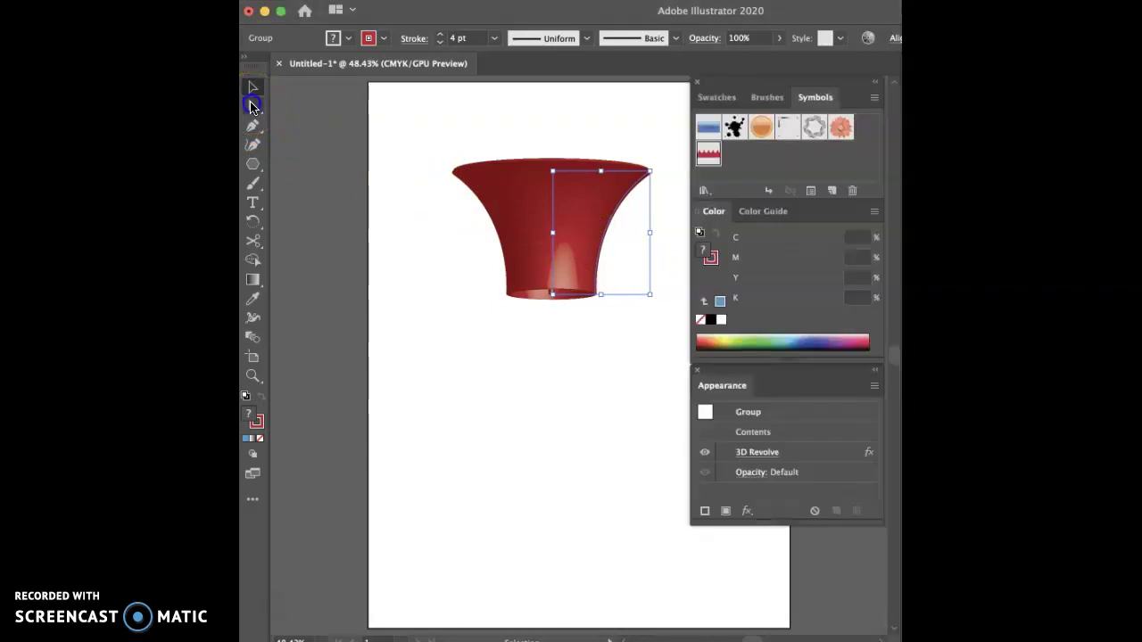
pyautogui.click(556, 239)
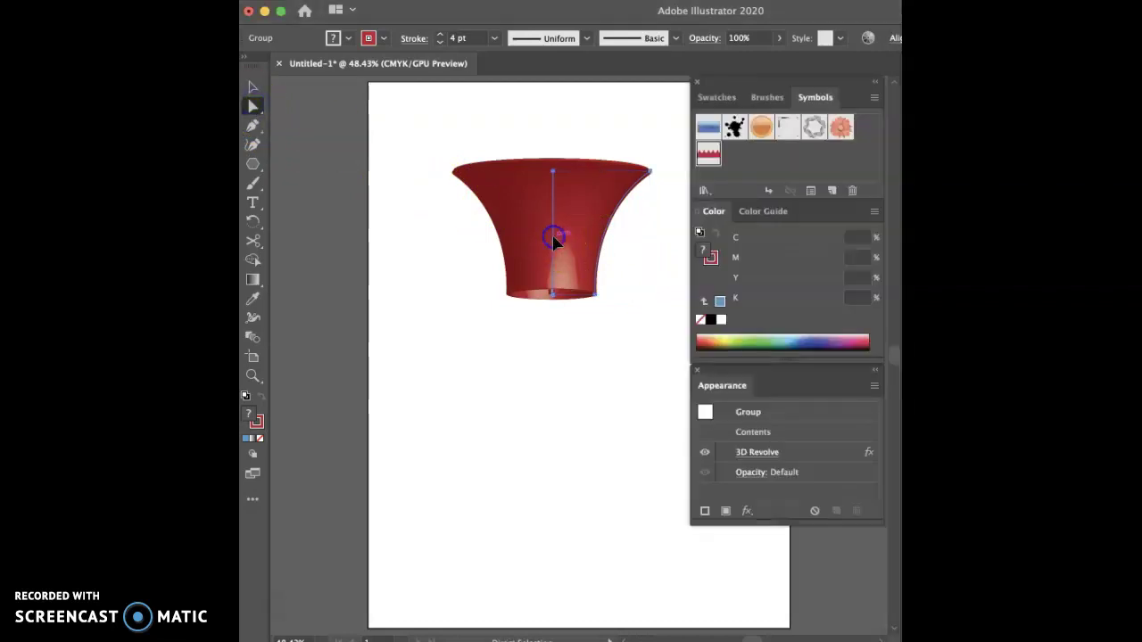
pyautogui.click(314, 423)
pyautogui.click(265, 416)
pyautogui.click(265, 426)
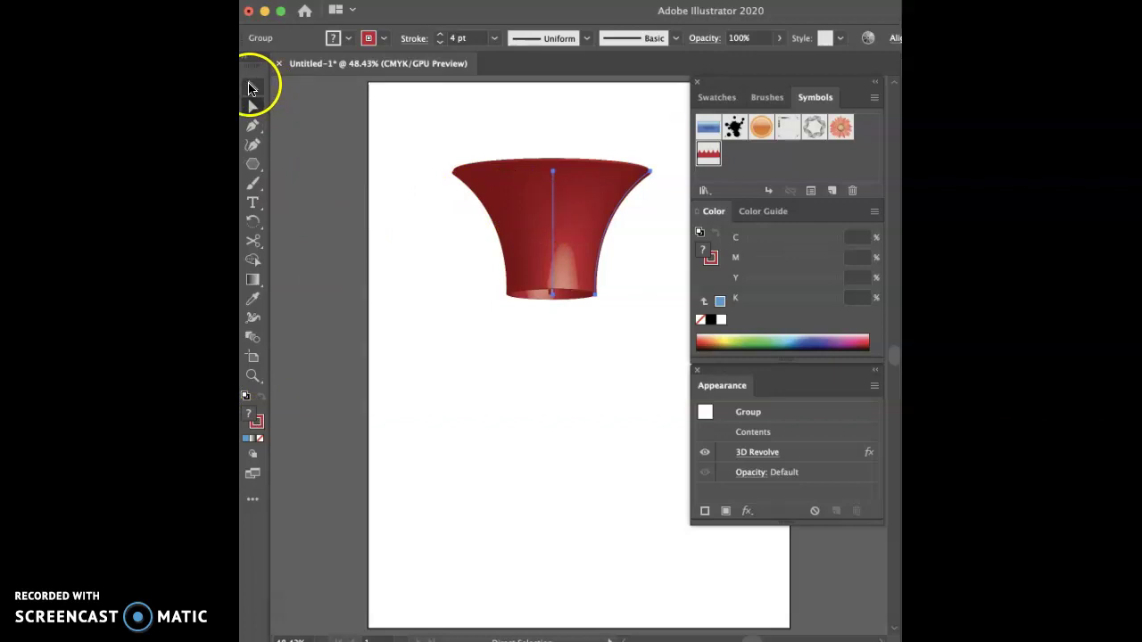
pyautogui.click(258, 425)
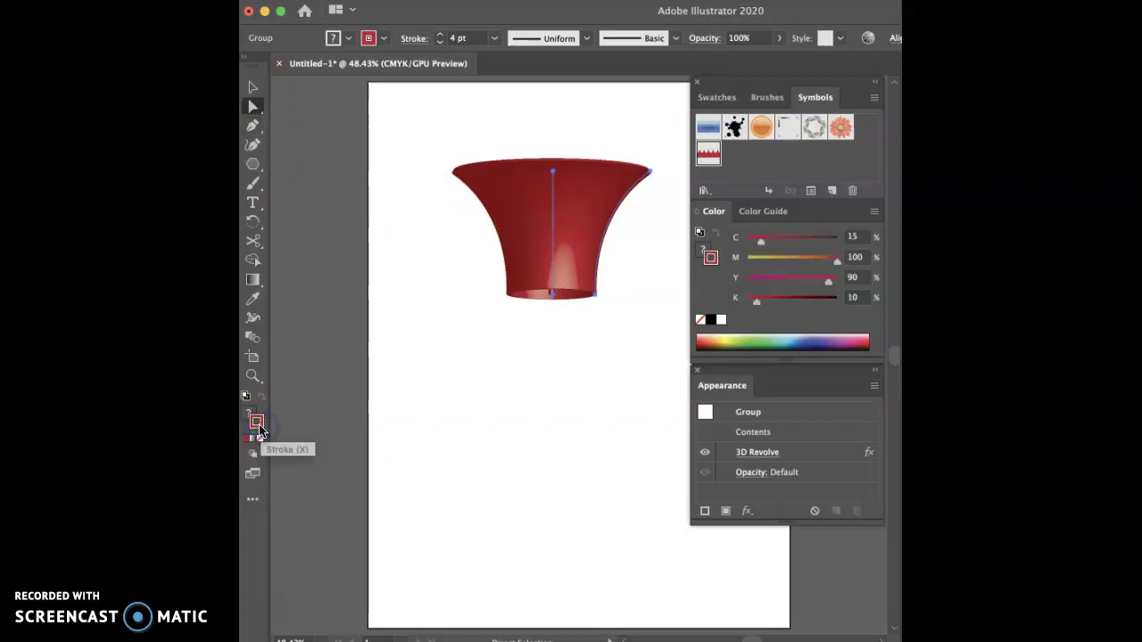
pyautogui.click(778, 340)
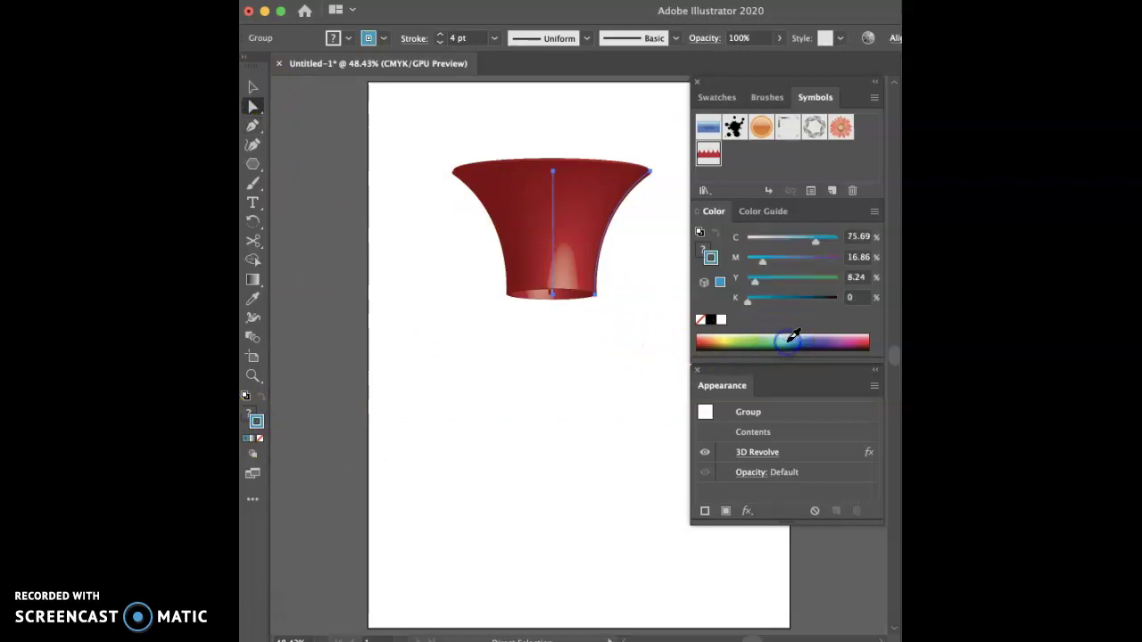
pyautogui.click(253, 86)
pyautogui.click(390, 119)
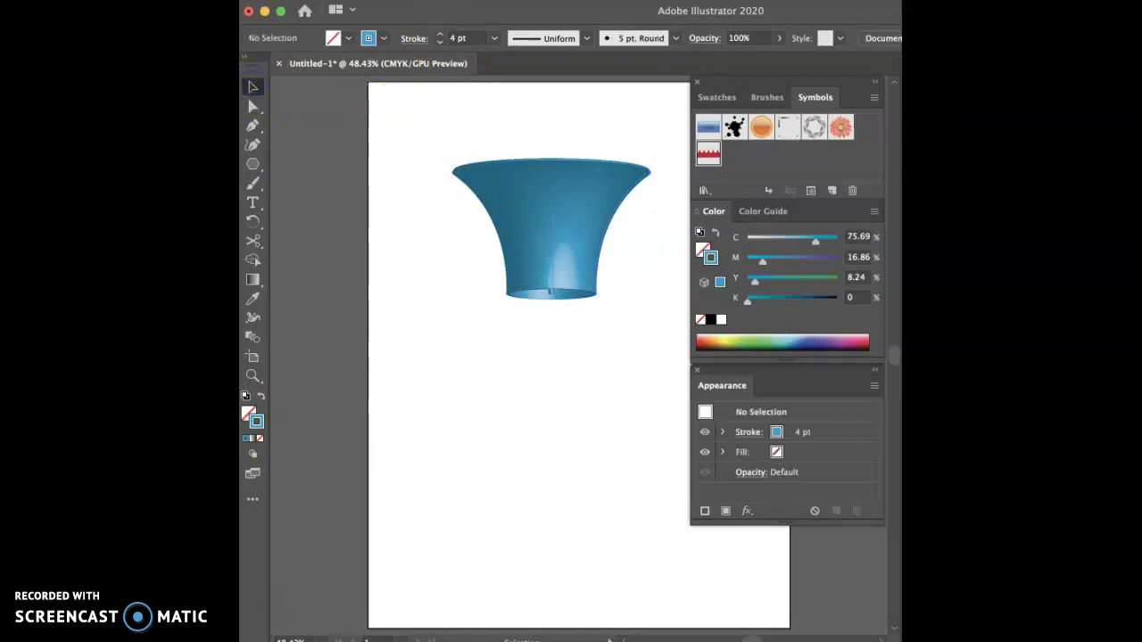
pyautogui.hotkey('shift', 'Tab')
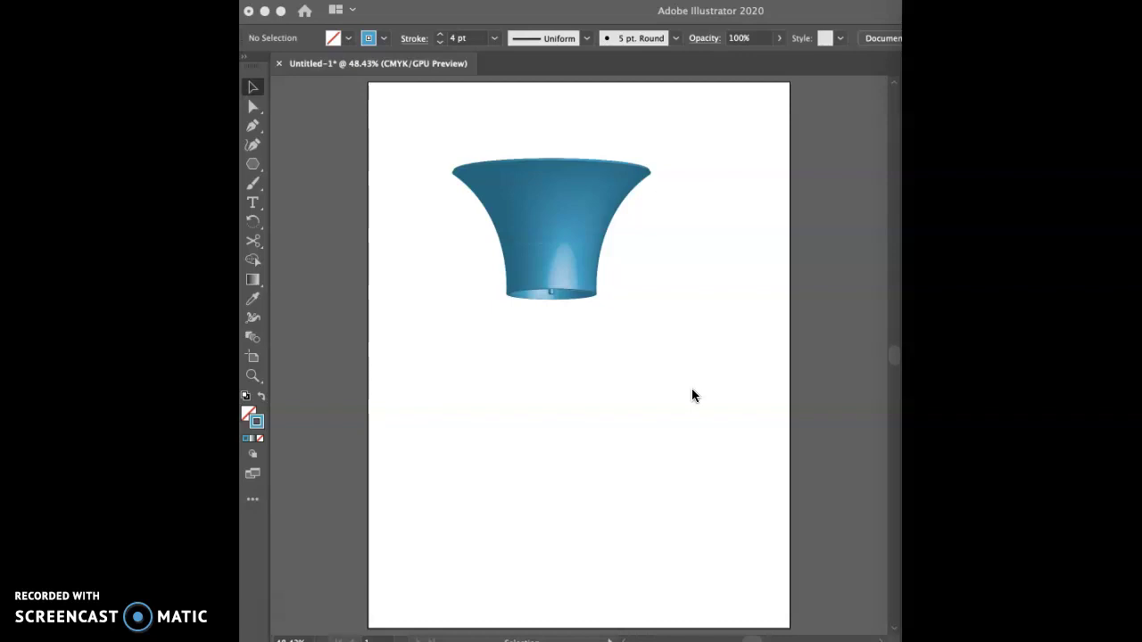
# Step: Create a three-sided polygon with a 100 px radius in the empty area below the vessel
pyautogui.click(663, 360)
pyautogui.click(253, 165)
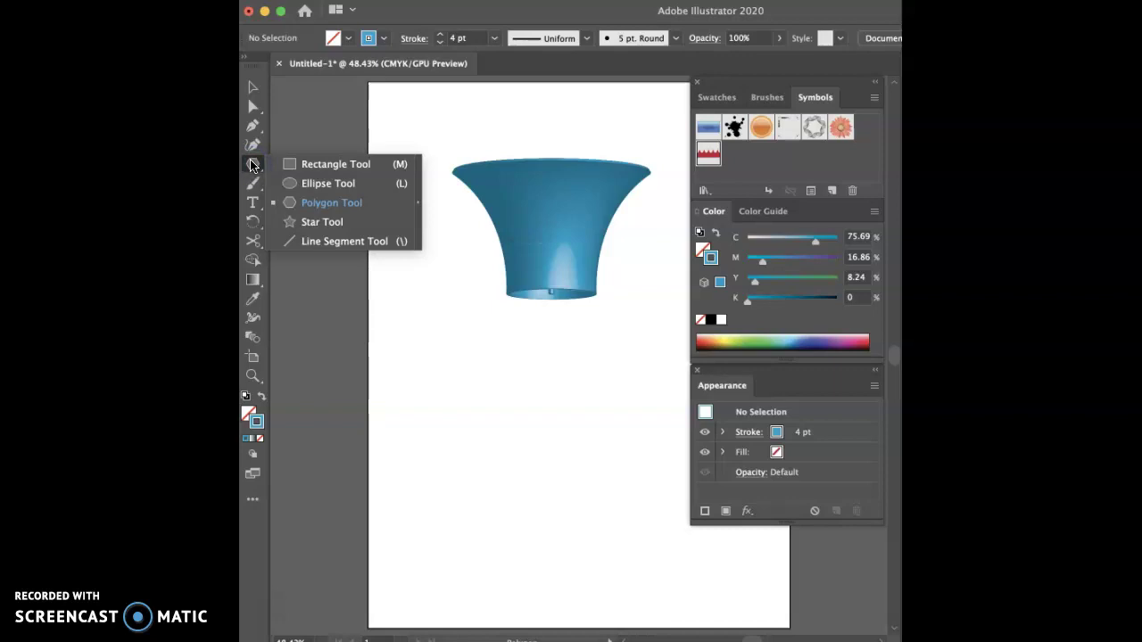
pyautogui.click(252, 171)
pyautogui.click(253, 167)
pyautogui.click(253, 168)
pyautogui.click(331, 203)
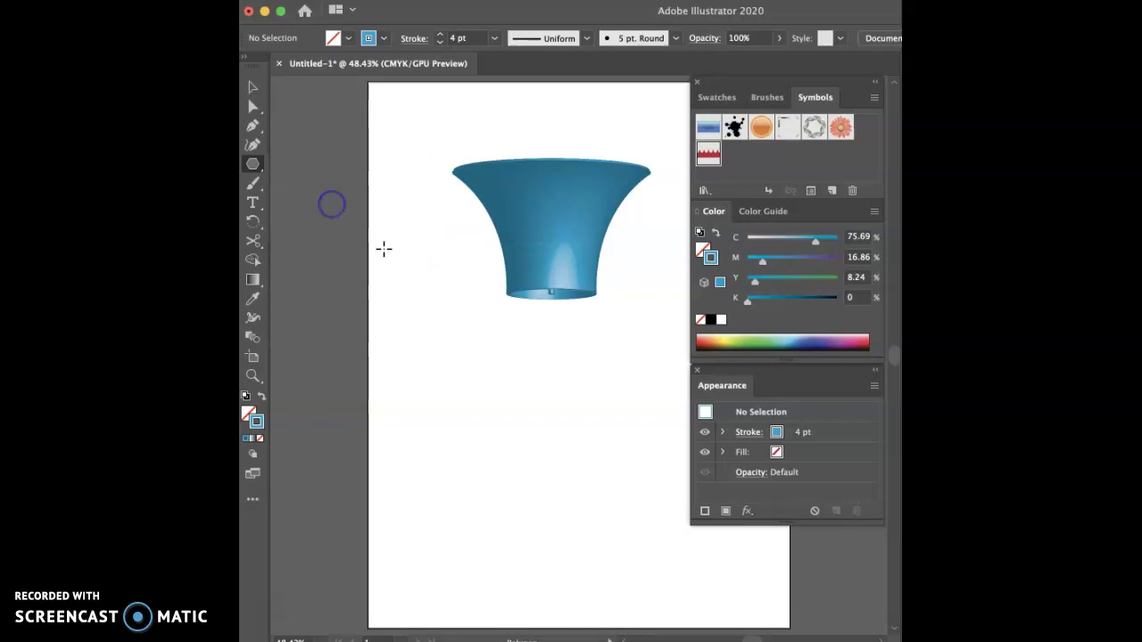
pyautogui.click(533, 437)
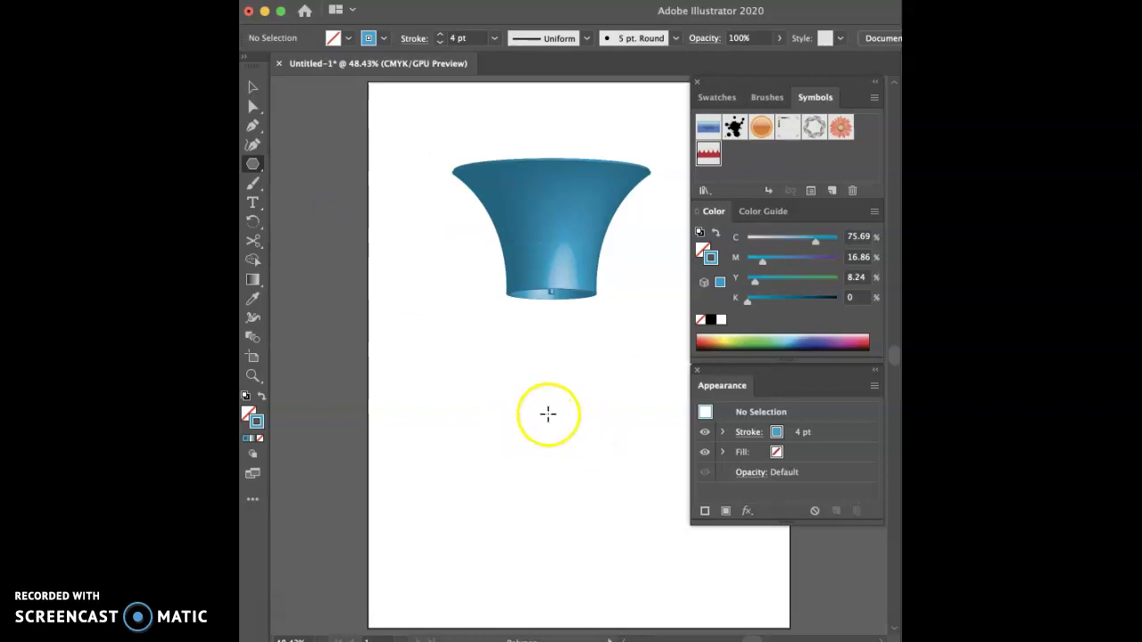
pyautogui.click(538, 420)
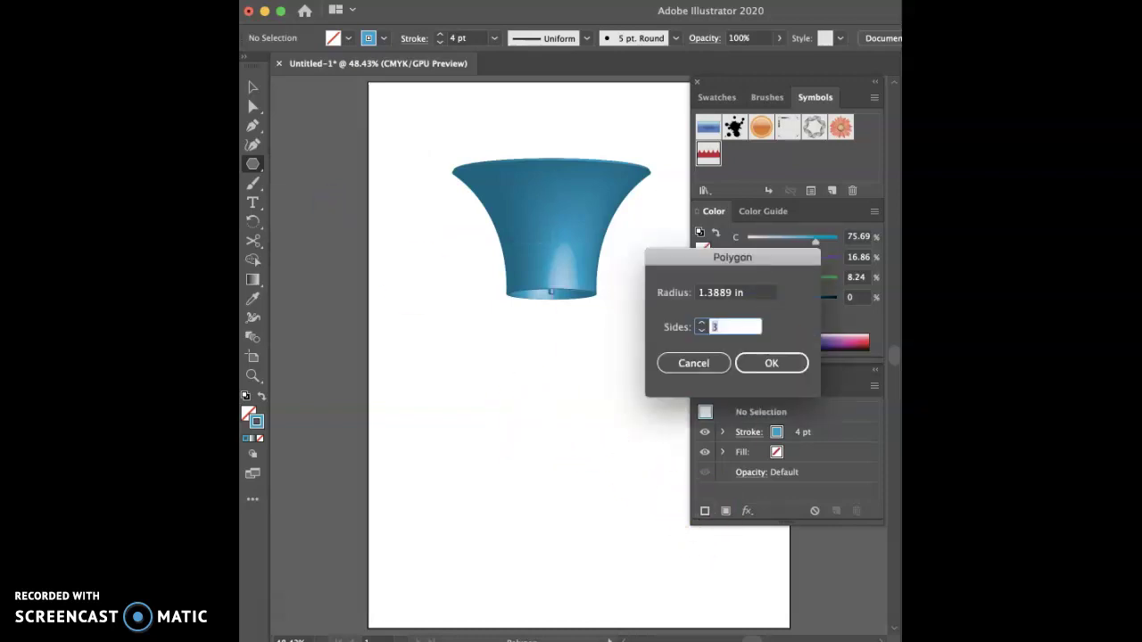
pyautogui.click(772, 298)
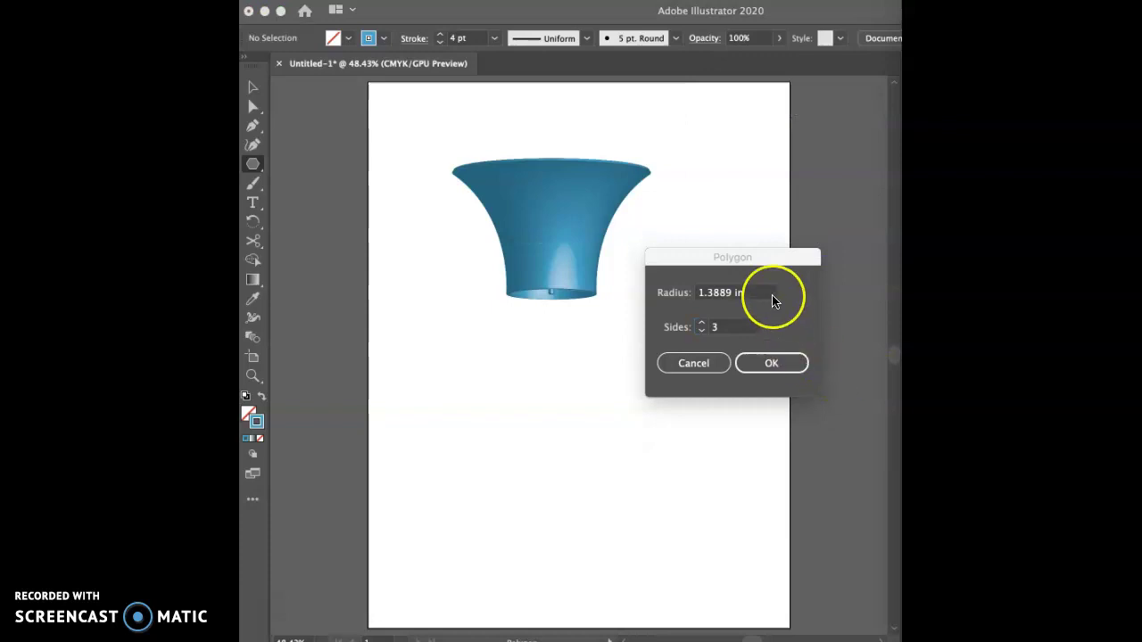
pyautogui.click(767, 264)
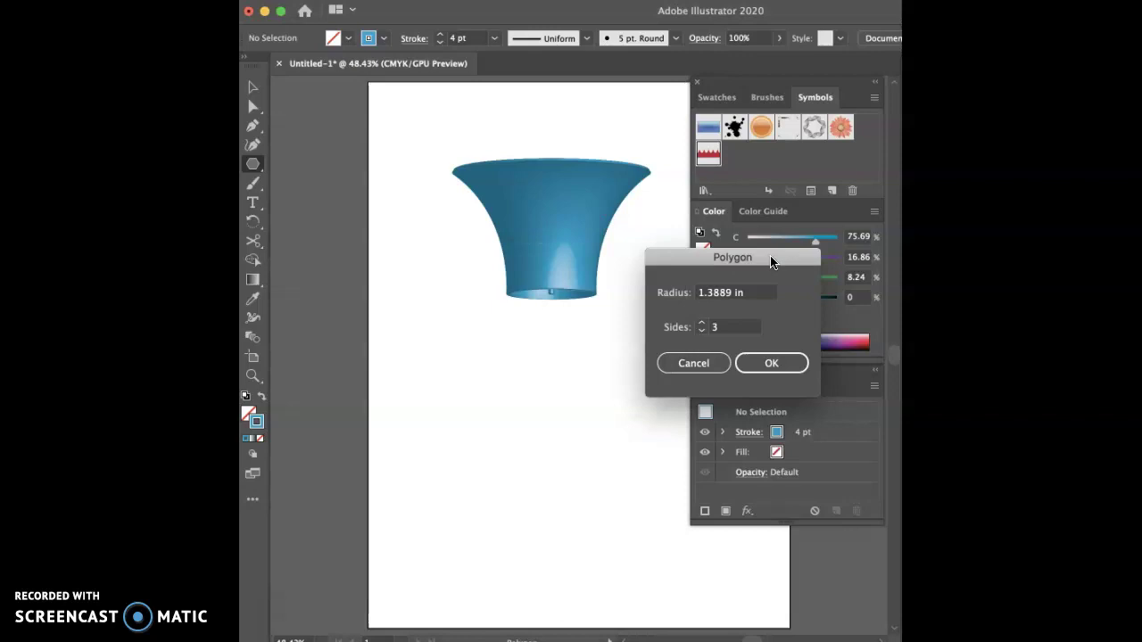
pyautogui.click(704, 307)
pyautogui.click(755, 295)
pyautogui.moveTo(748, 295); pyautogui.dragTo(670, 286)
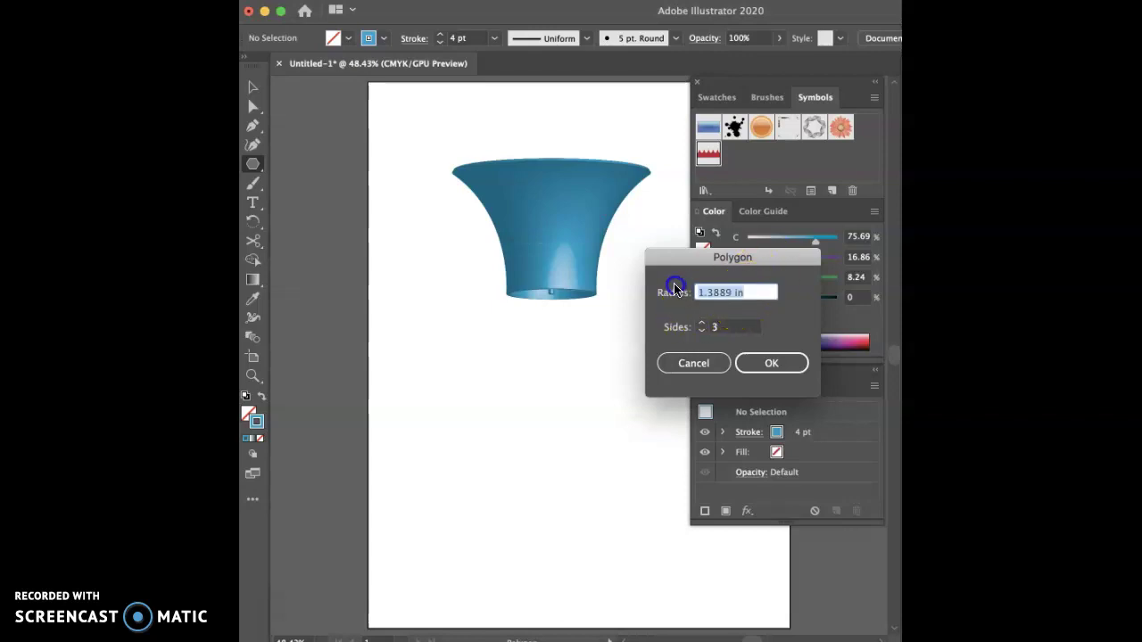
pyautogui.click(757, 298)
pyautogui.moveTo(751, 293); pyautogui.dragTo(665, 288)
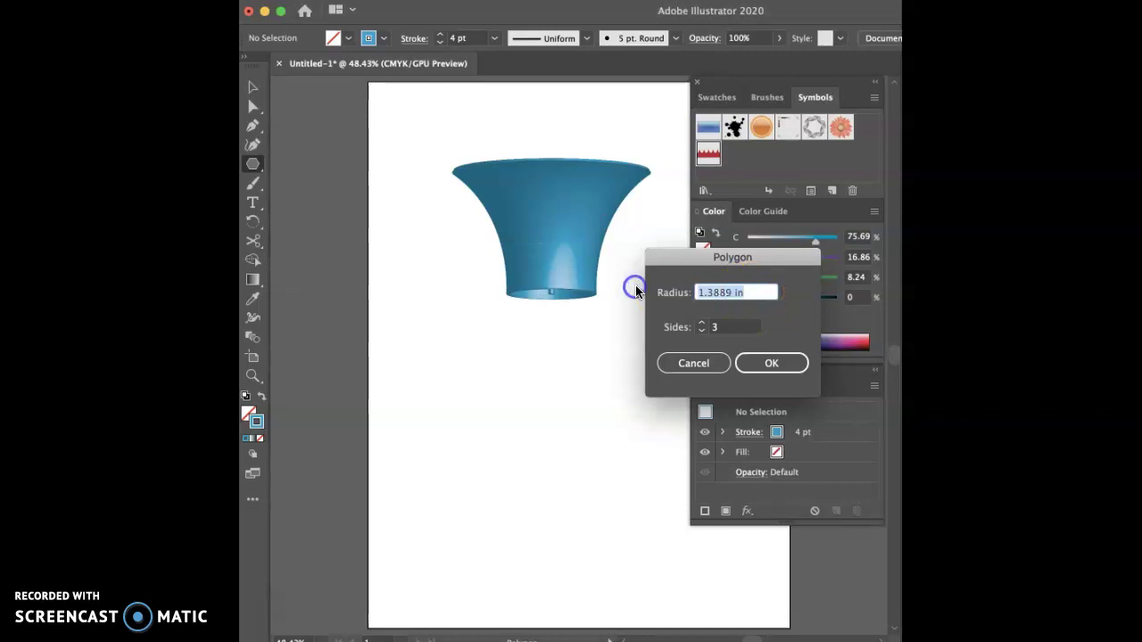
pyautogui.write('100')
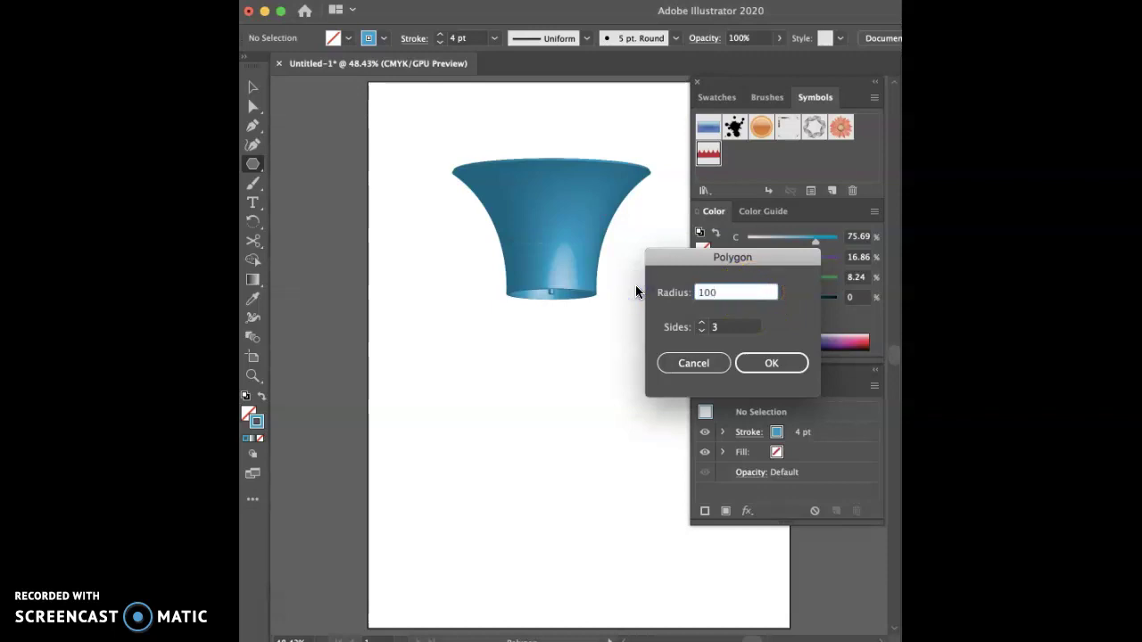
pyautogui.write(' px')
pyautogui.click(710, 327)
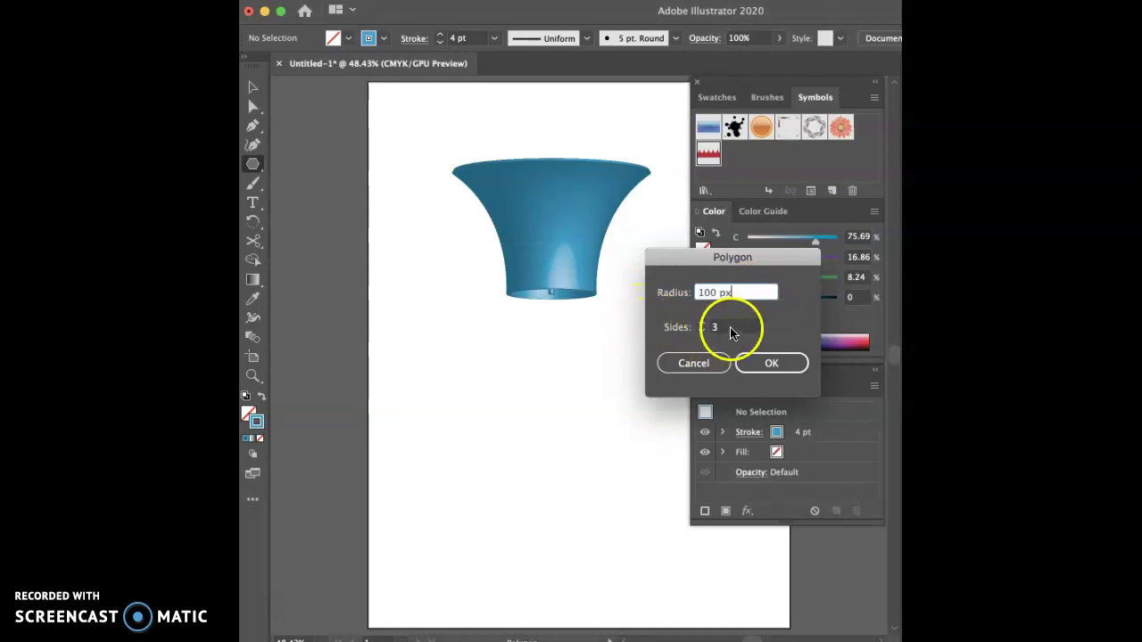
pyautogui.click(767, 362)
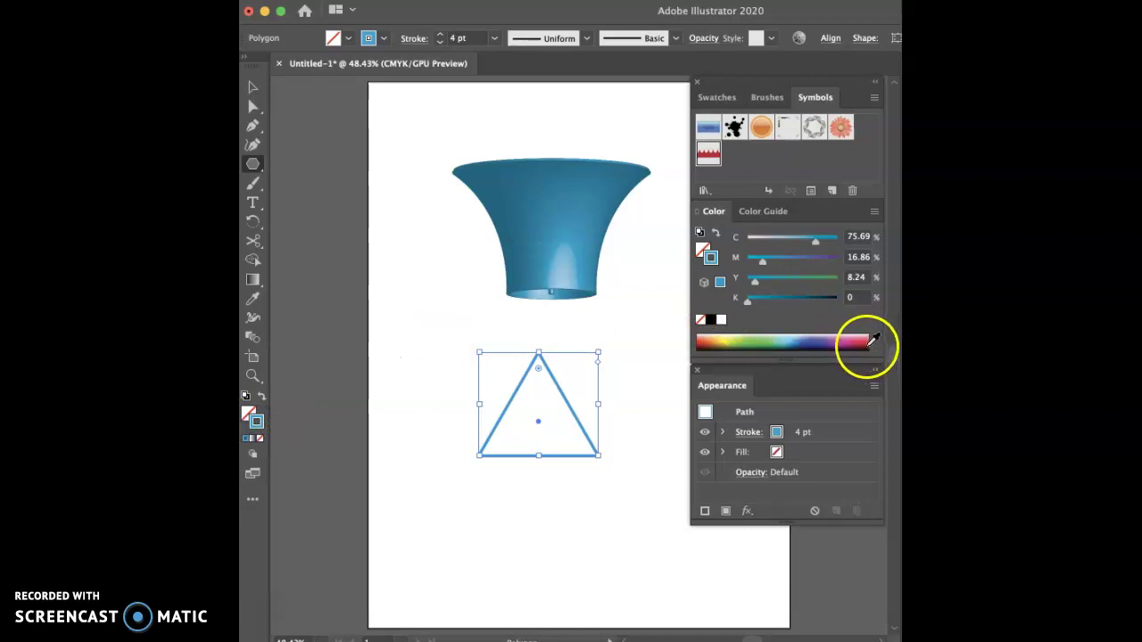
# Step: Recolor the triangle's stroke to red, about C 11.37, M 100, Y 95.69, K 2.75, and deselect it
pyautogui.click(868, 344)
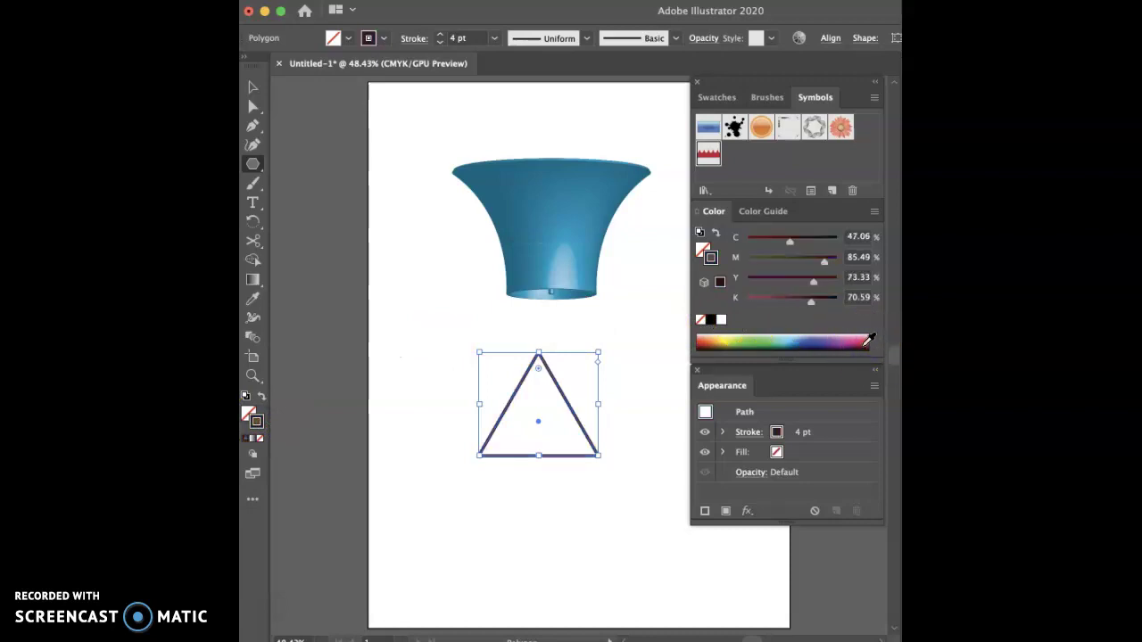
pyautogui.click(865, 342)
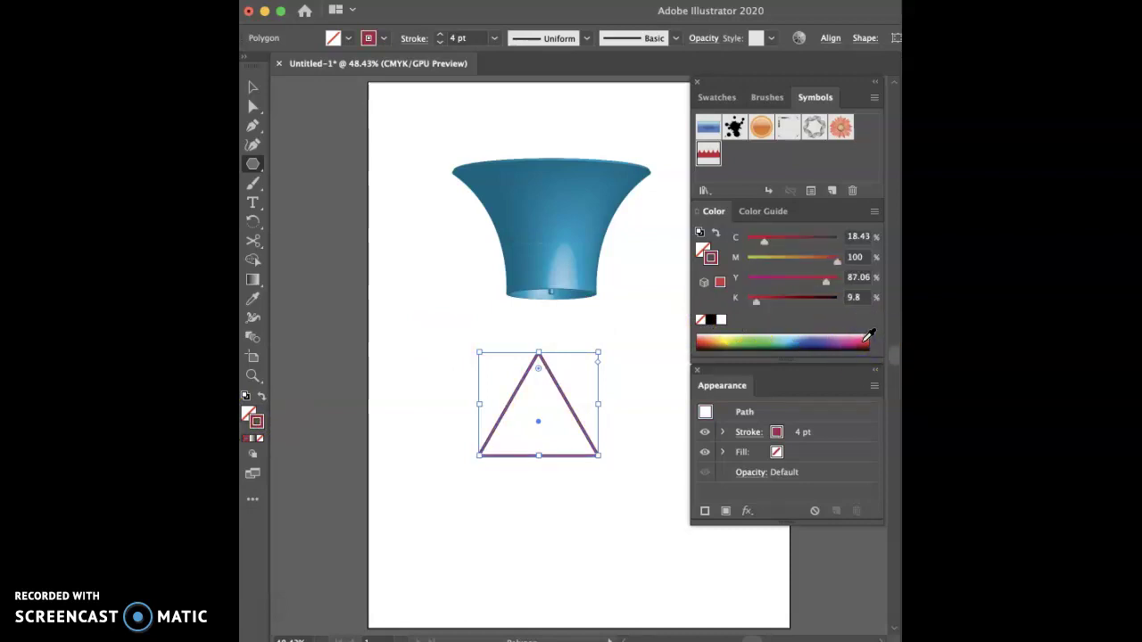
pyautogui.click(865, 339)
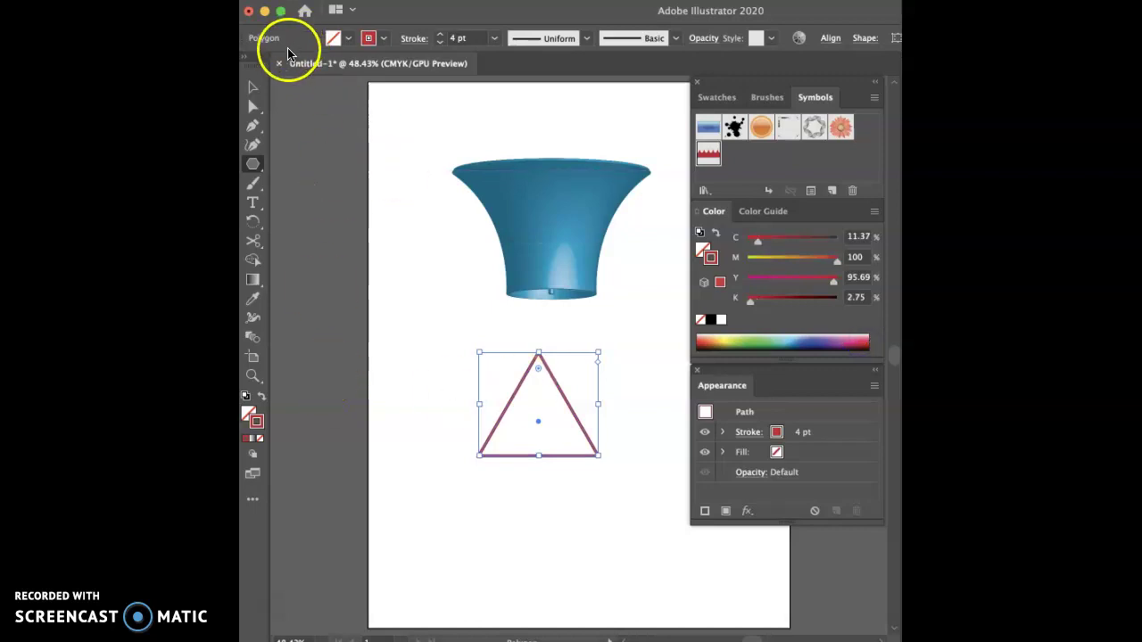
pyautogui.click(252, 87)
pyautogui.click(444, 363)
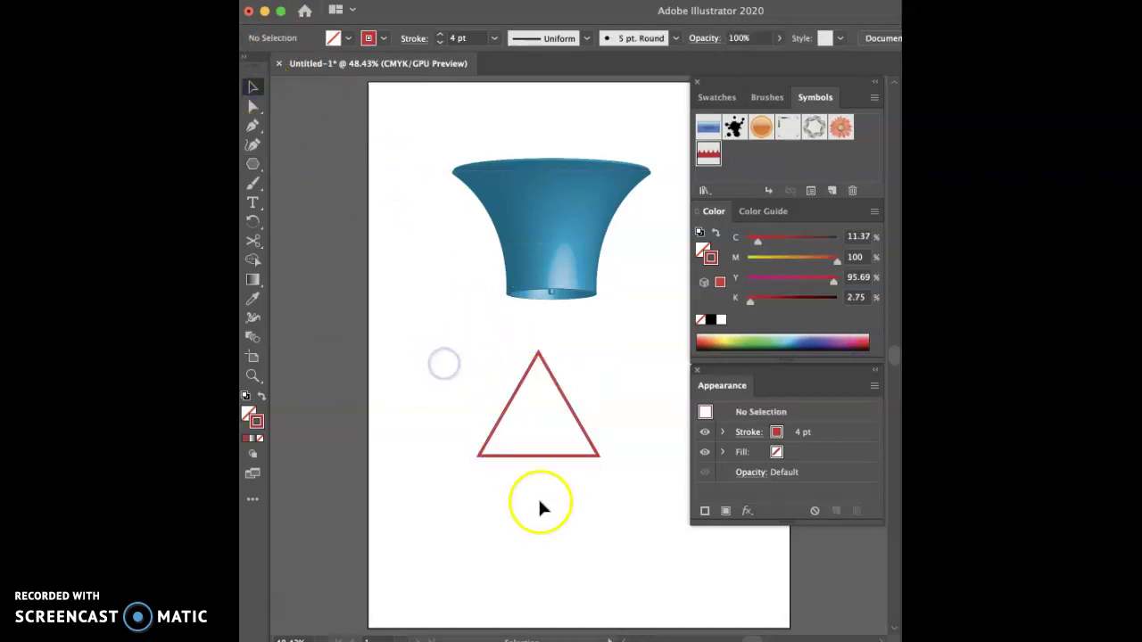
# Step: Rotate the triangle by 180° with the preview on so that it points downward
pyautogui.click(554, 456)
pyautogui.hotkey('shift', 'Tab')
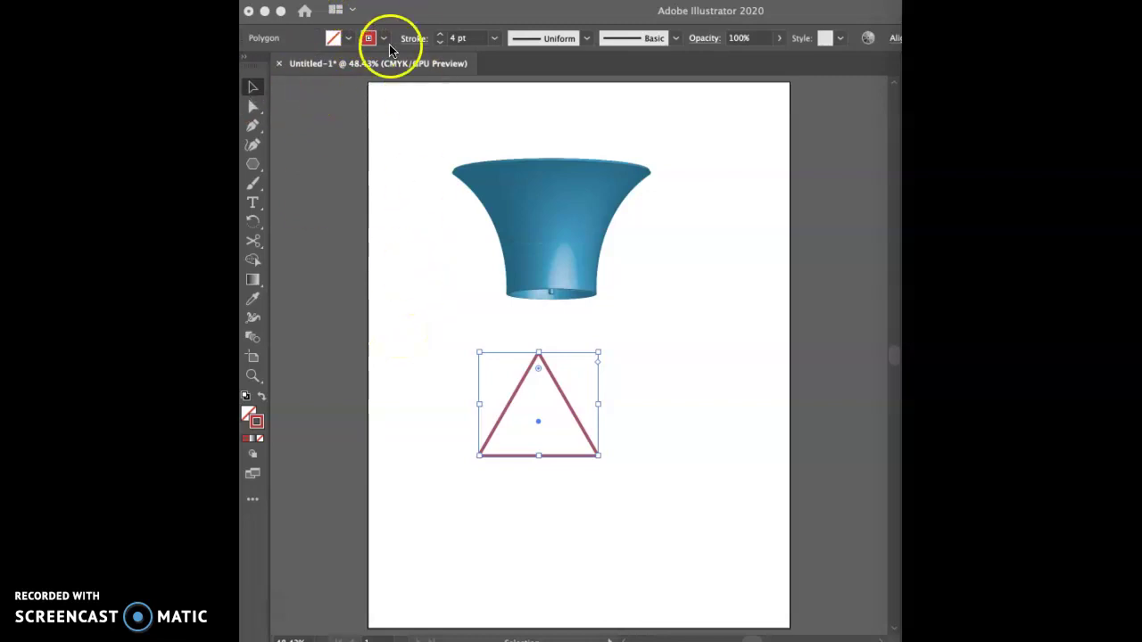
pyautogui.click(441, 252)
pyautogui.click(430, 0)
pyautogui.moveTo(454, 9)
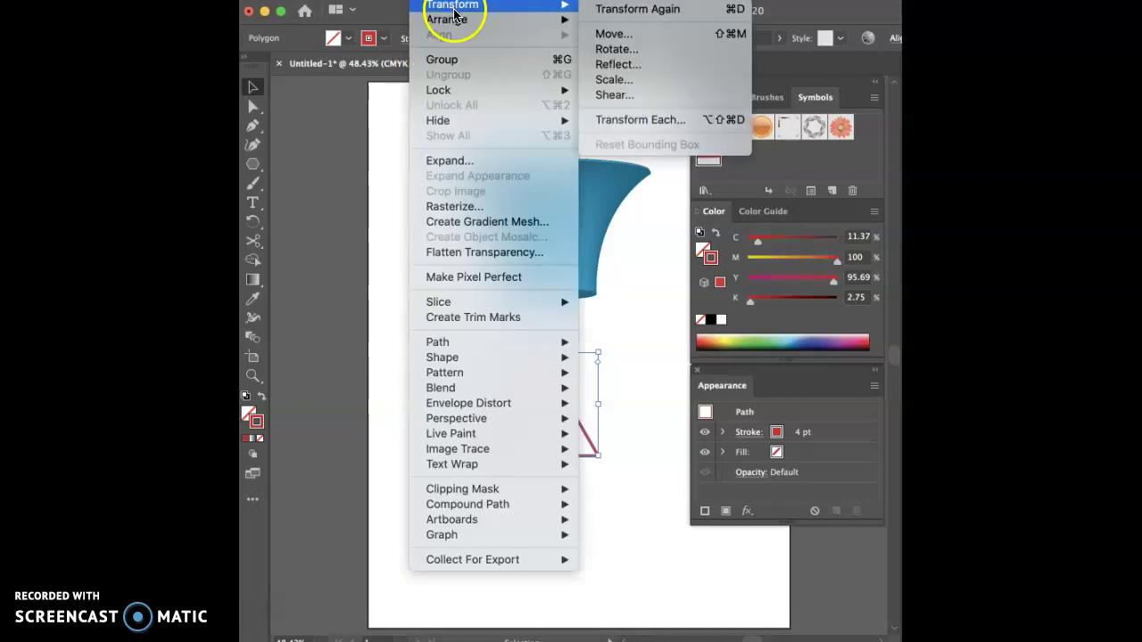
pyautogui.click(650, 51)
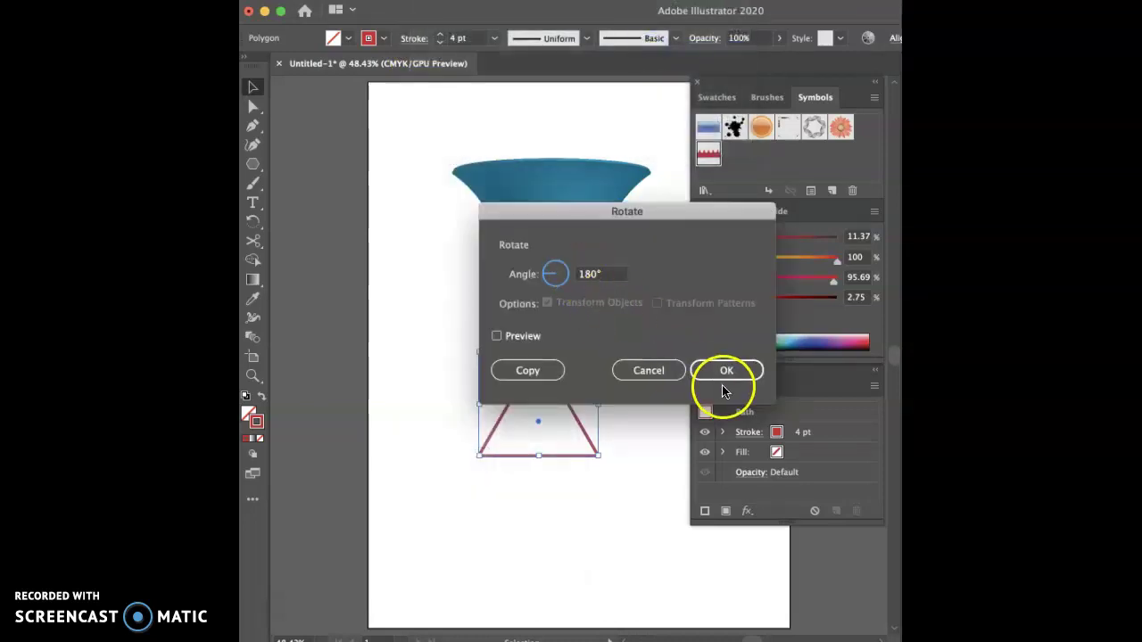
pyautogui.click(497, 335)
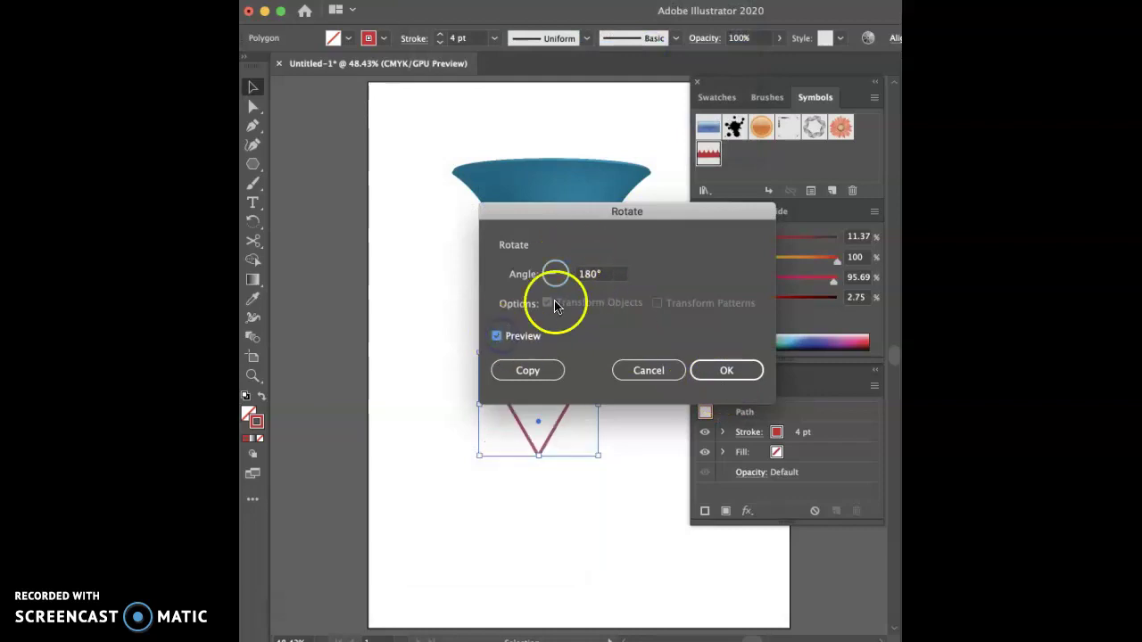
pyautogui.moveTo(565, 207); pyautogui.dragTo(579, 94)
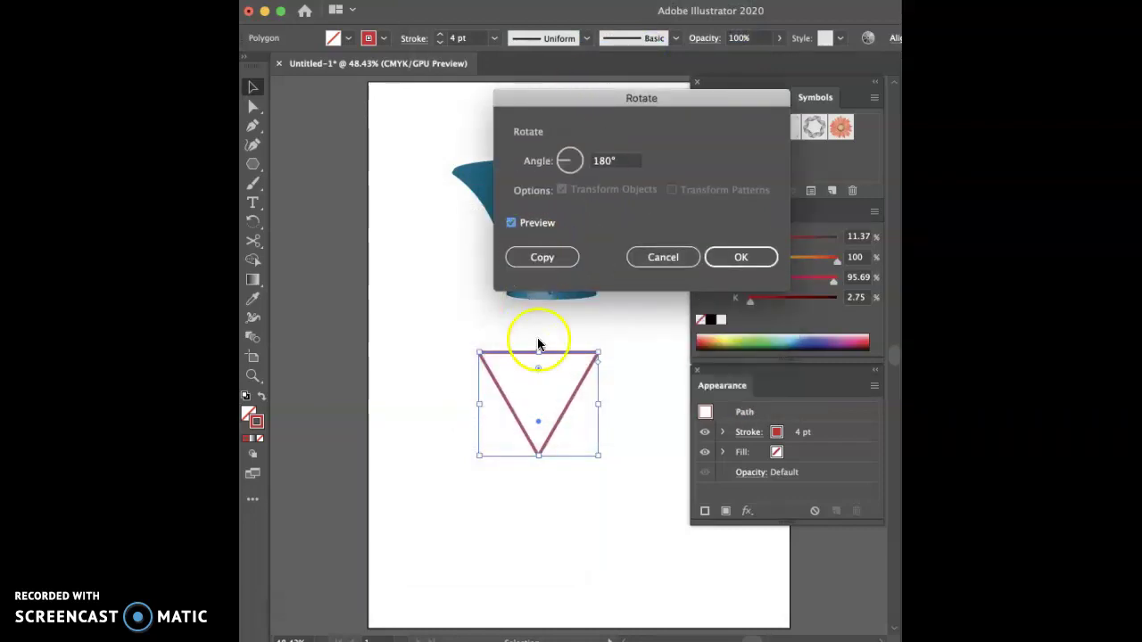
pyautogui.click(743, 258)
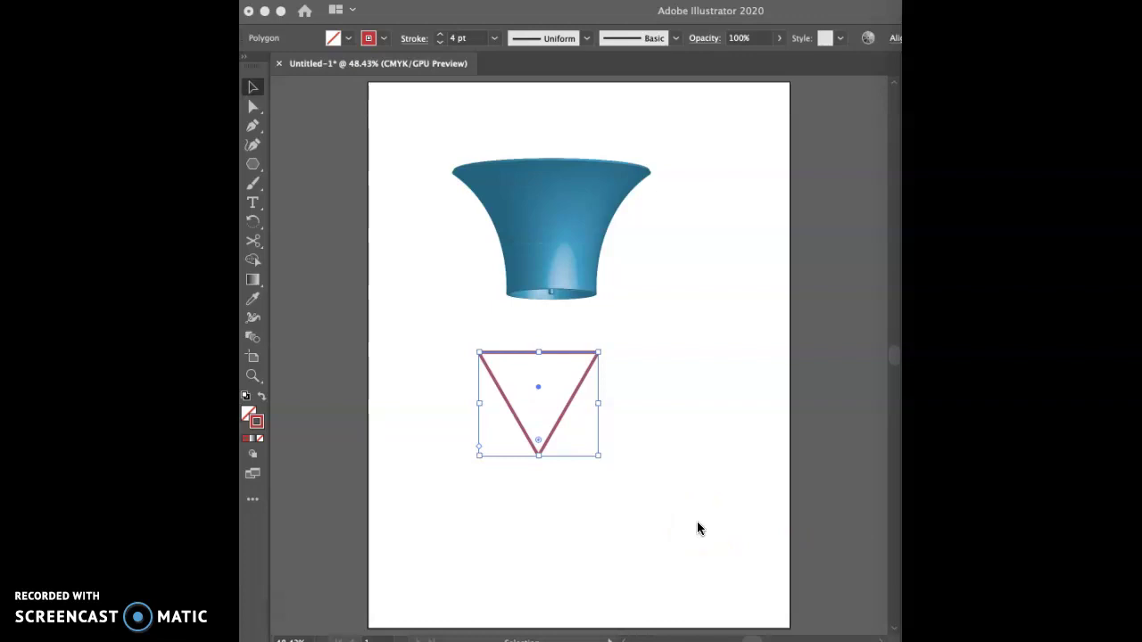
# Step: Cut the triangle's path with the Scissors tool at both ends of its horizontal upper edge
pyautogui.click(252, 244)
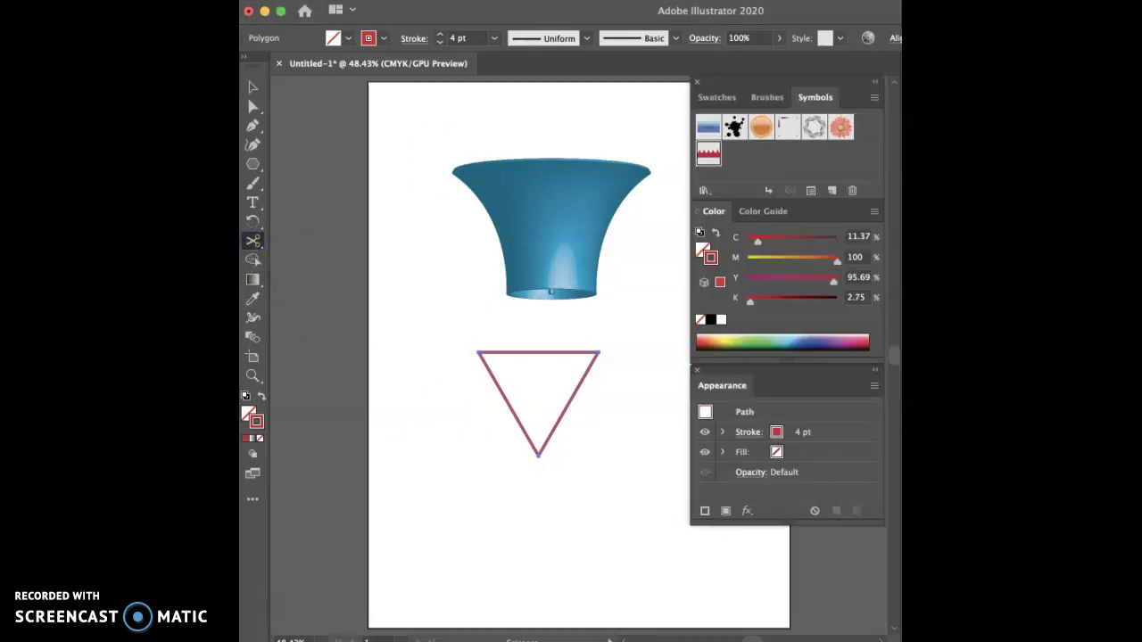
pyautogui.click(478, 355)
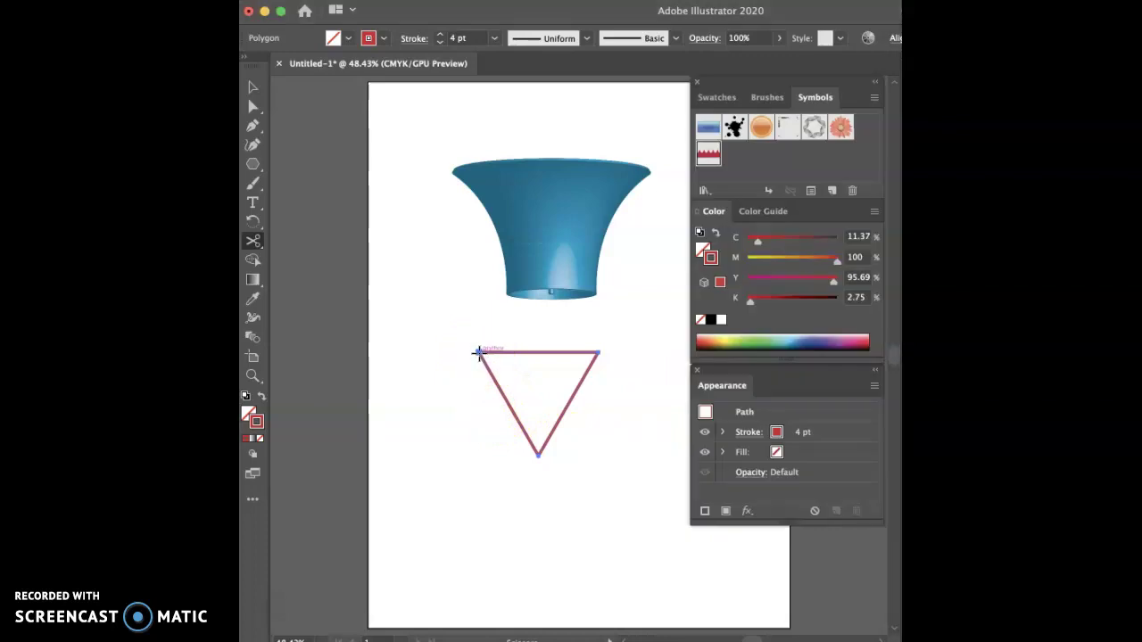
pyautogui.click(480, 354)
pyautogui.click(596, 353)
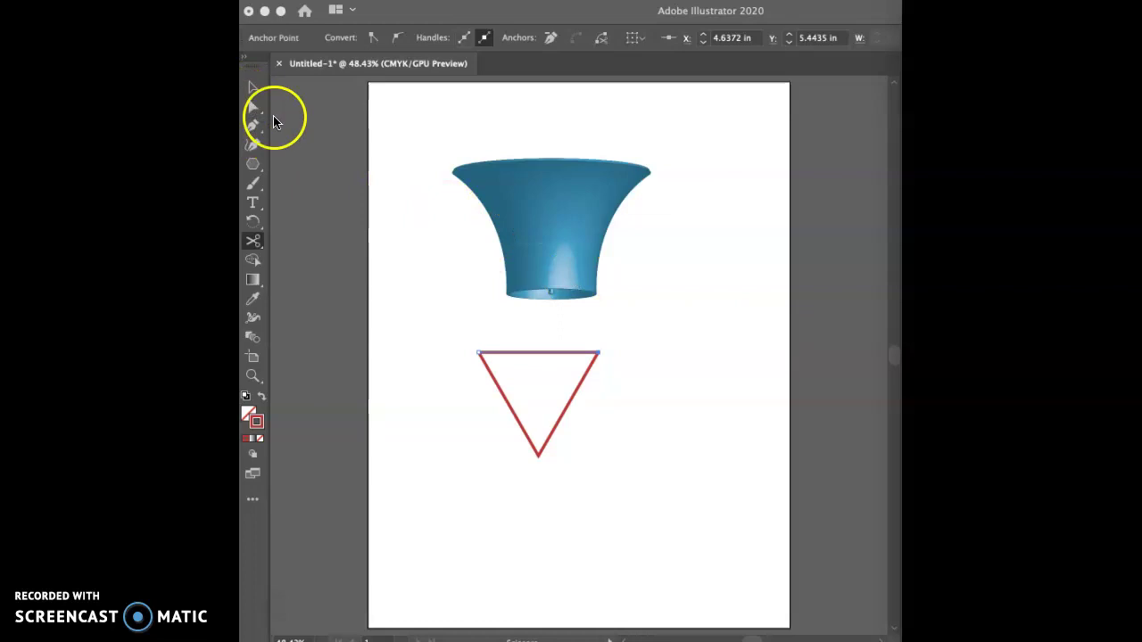
# Step: Select the triangle's cut-off upper edge with Direct Selection and delete it, leaving an open V shape
pyautogui.click(253, 106)
pyautogui.click(253, 107)
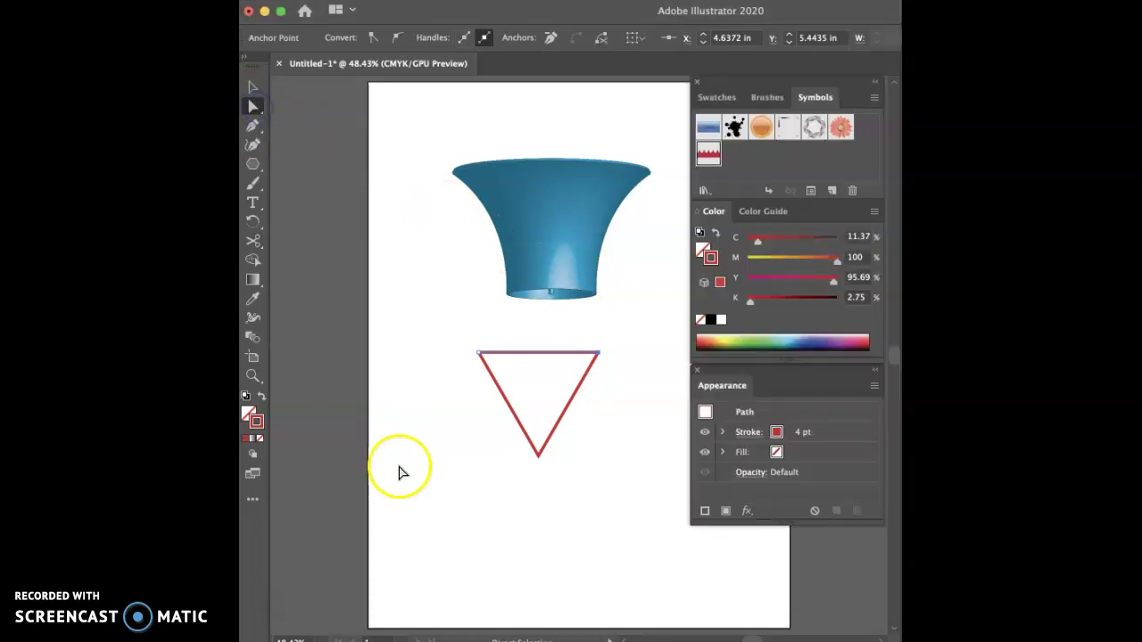
pyautogui.click(456, 458)
pyautogui.click(534, 352)
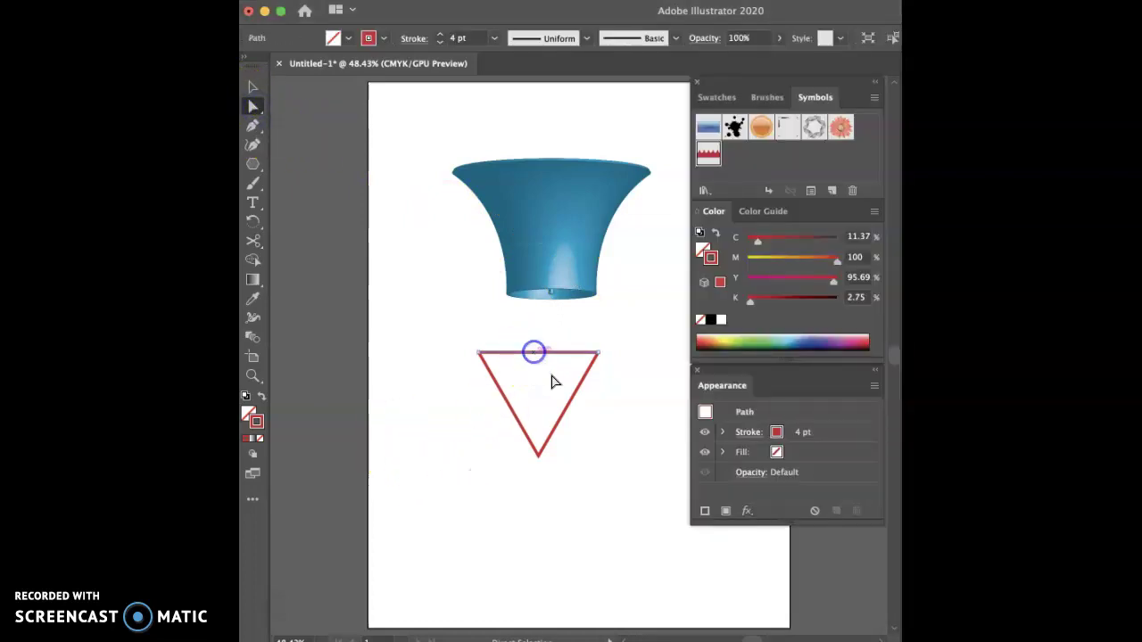
pyautogui.press('Delete')
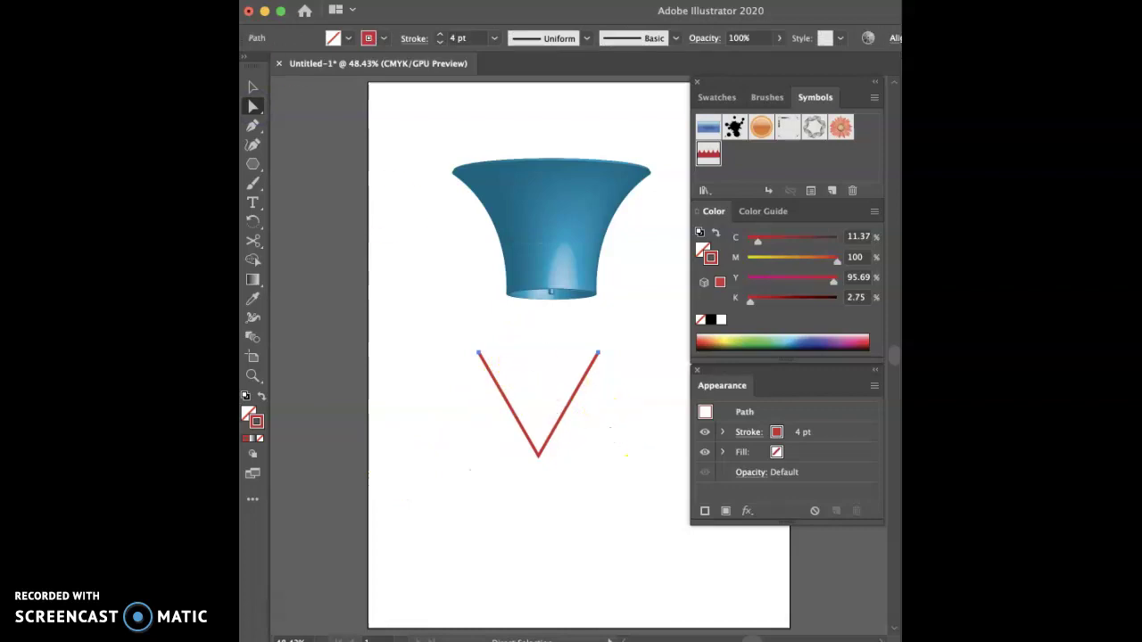
# Step: Convert the V's lower corner into a smooth point with the Anchor Point tool, pulling horizontal handles to form a U-shaped curve
pyautogui.click(255, 126)
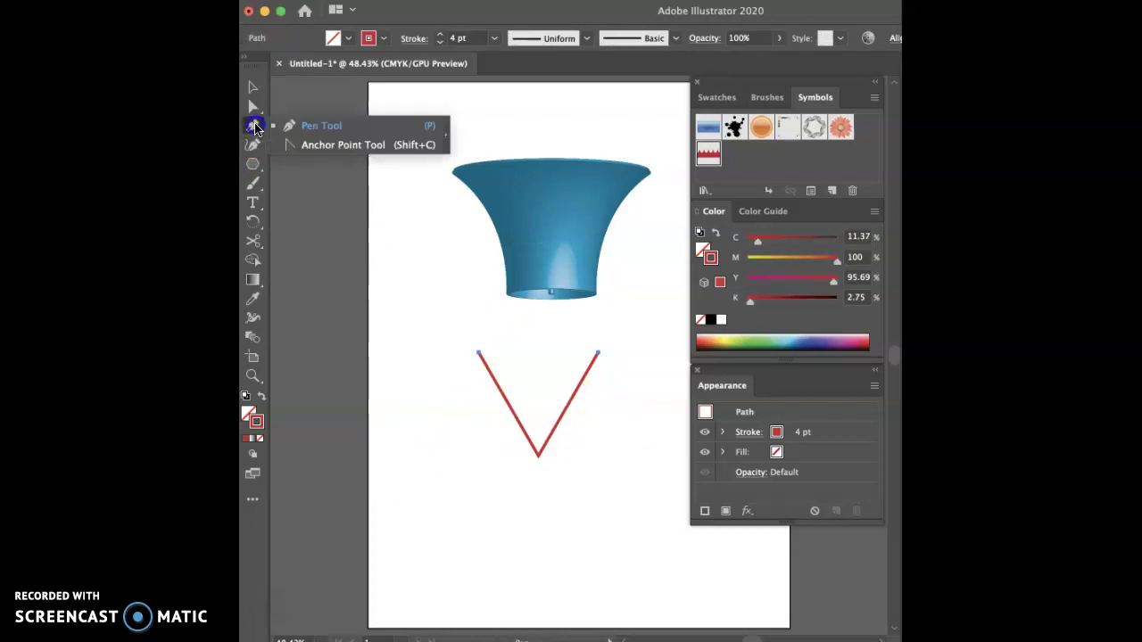
pyautogui.moveTo(254, 128); pyautogui.dragTo(357, 145)
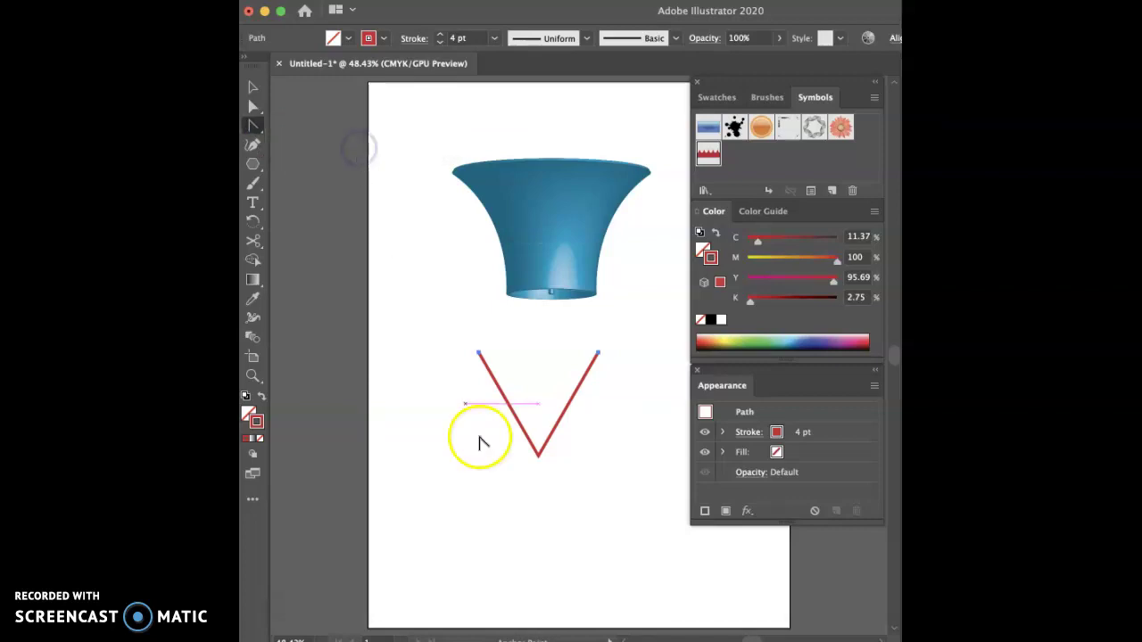
pyautogui.moveTo(545, 457); pyautogui.dragTo(575, 457)
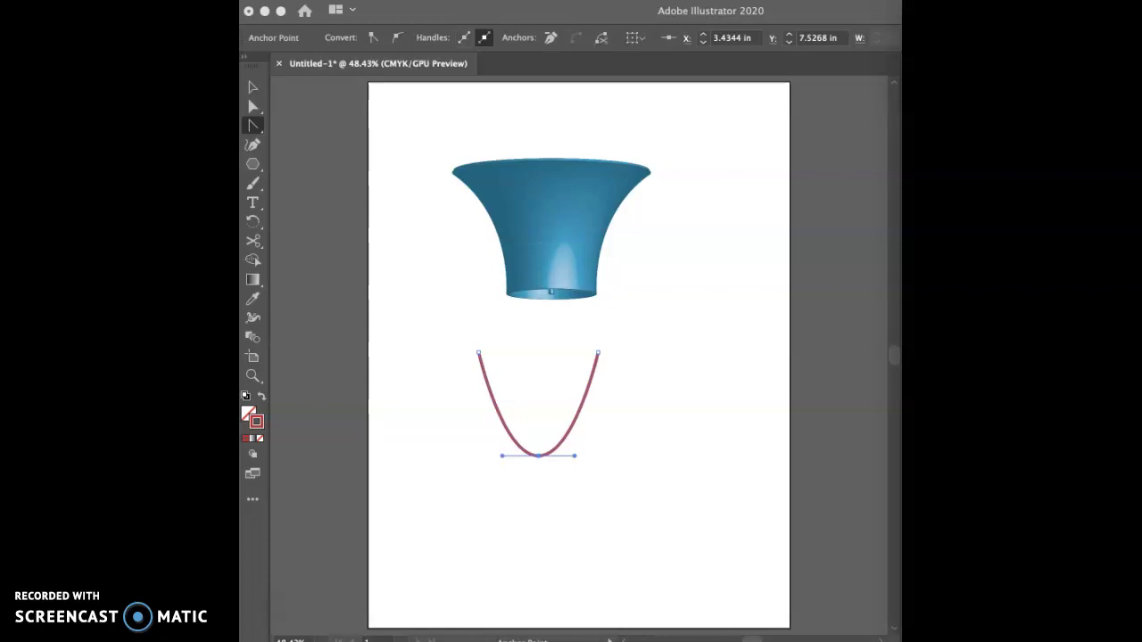
pyautogui.click(687, 375)
pyautogui.click(828, 438)
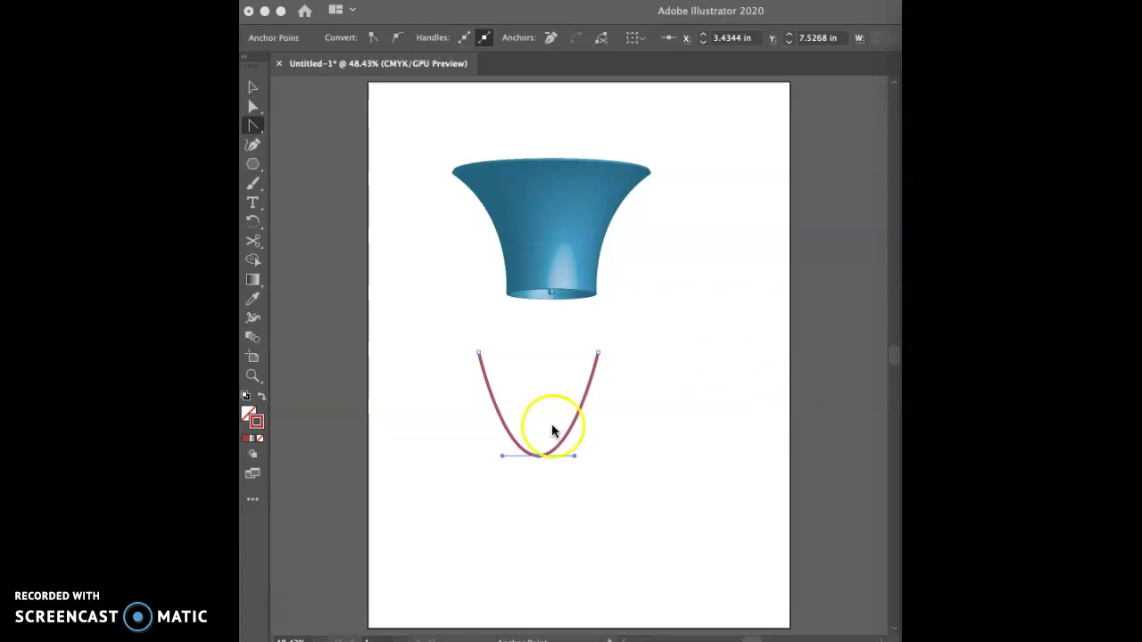
# Step: Start a Distort & Transform > Transform effect on the whole U-shaped curve and move its dialog clear of the curve
pyautogui.click(254, 90)
pyautogui.click(253, 89)
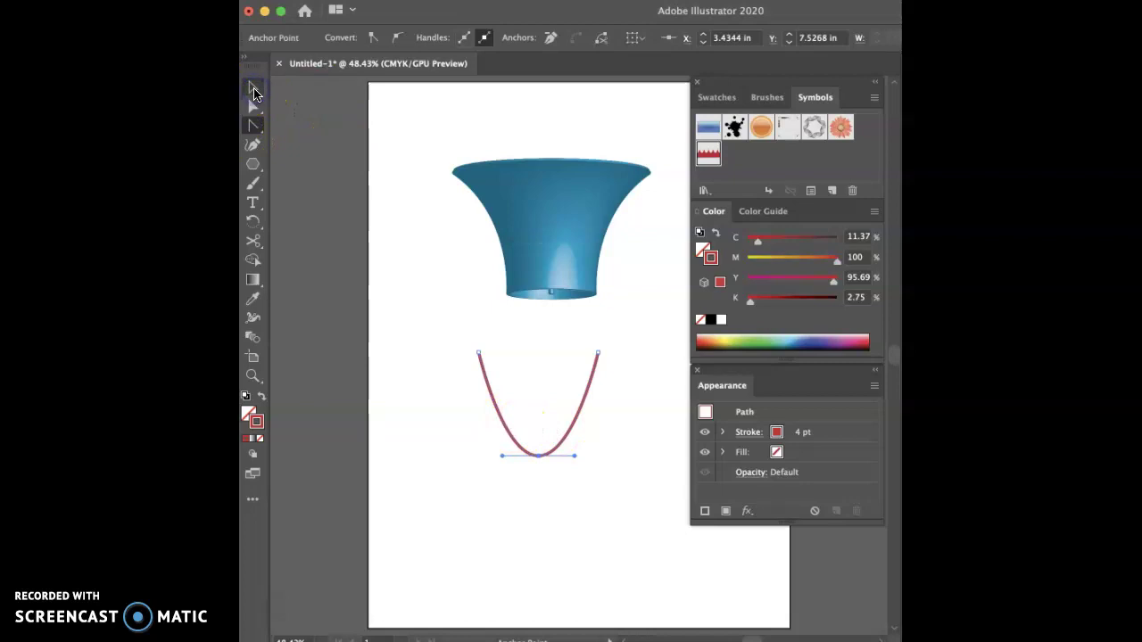
pyautogui.press('super+Tab')
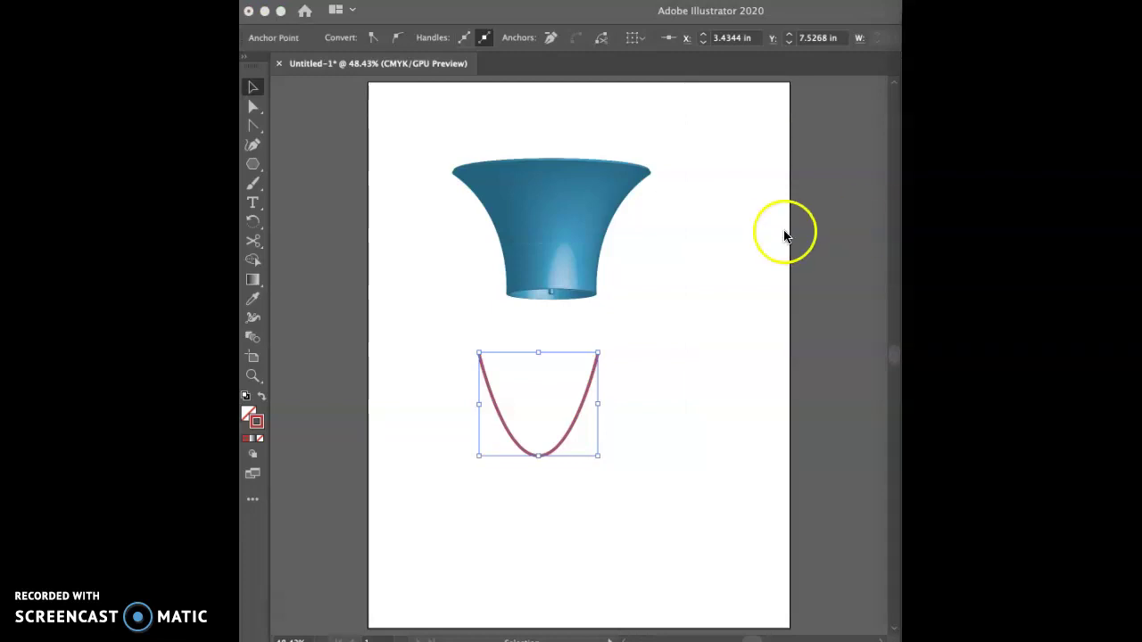
pyautogui.click(466, 97)
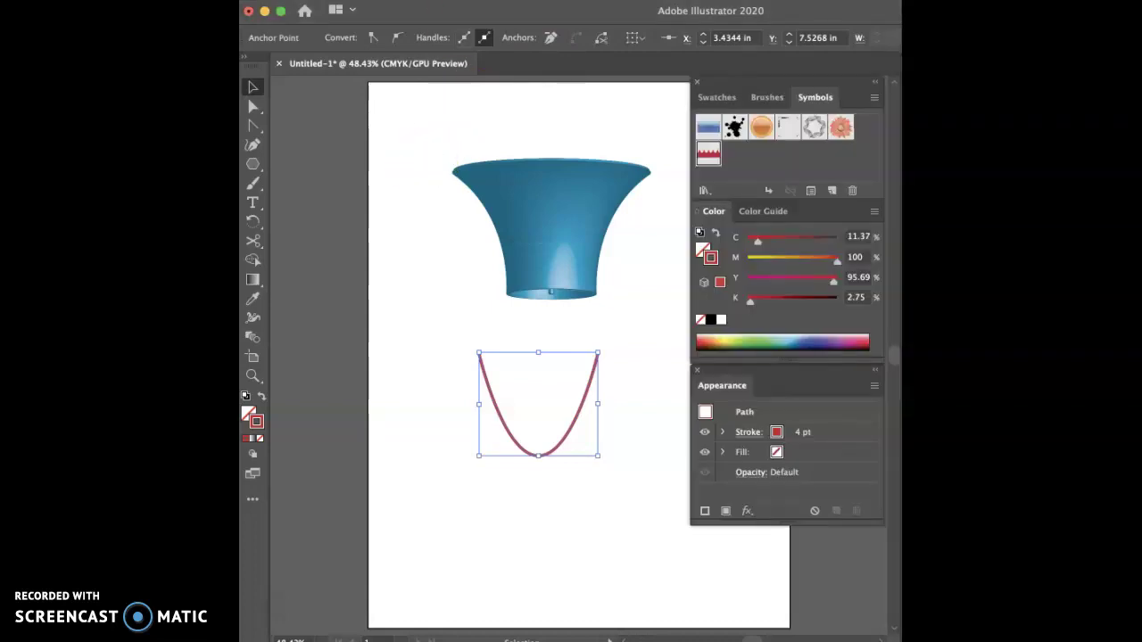
pyautogui.click(565, 1)
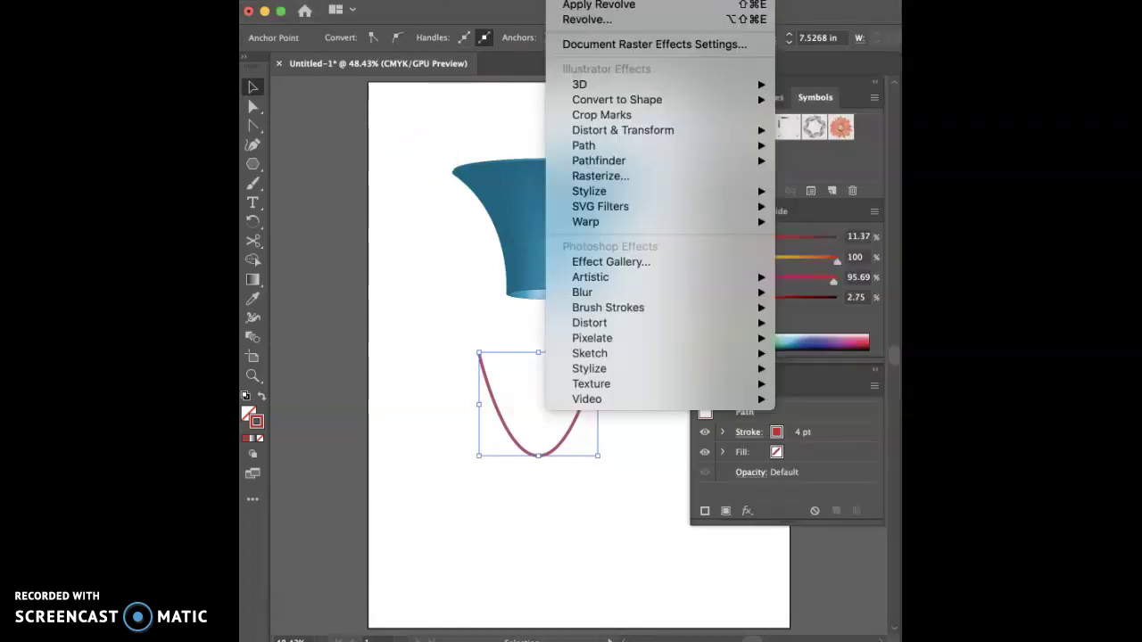
pyautogui.moveTo(723, 130)
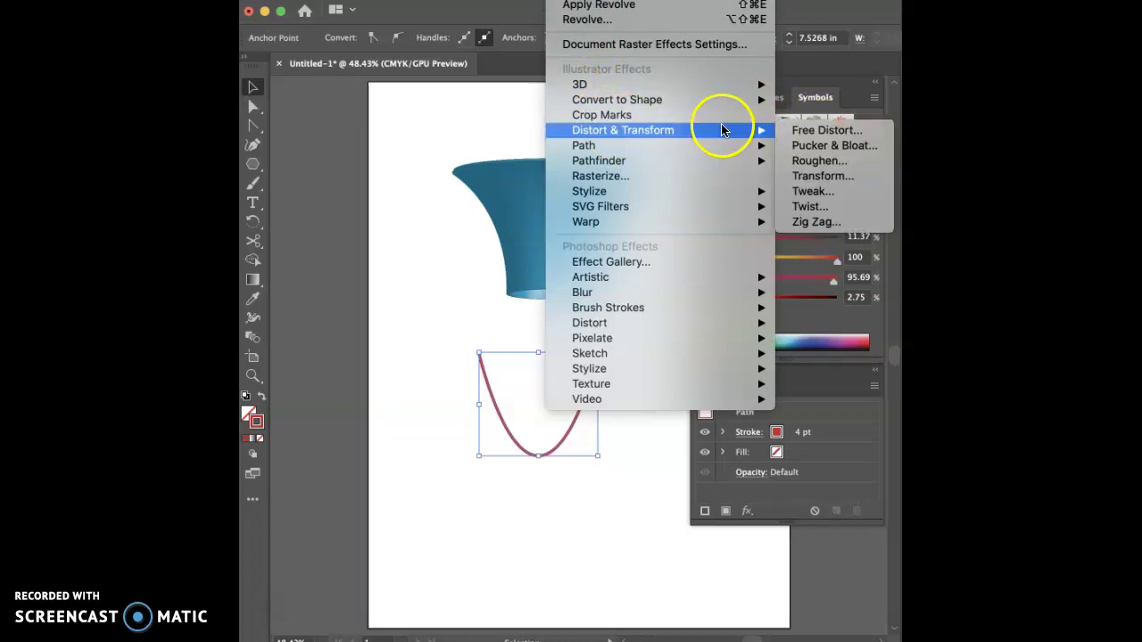
pyautogui.click(822, 176)
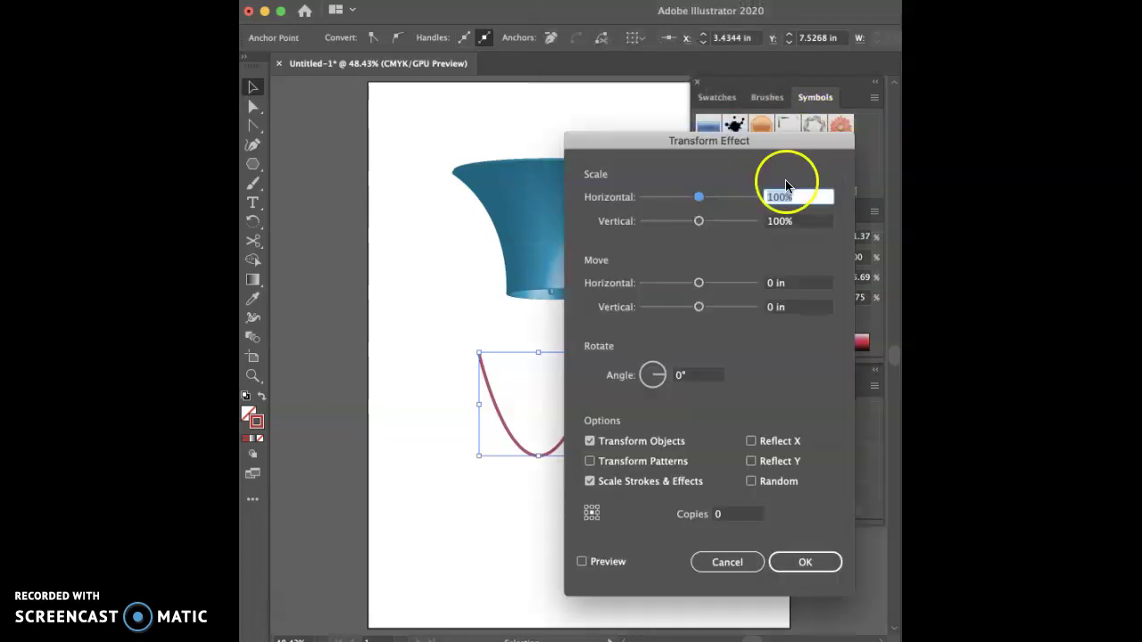
pyautogui.moveTo(764, 136); pyautogui.dragTo(781, 71)
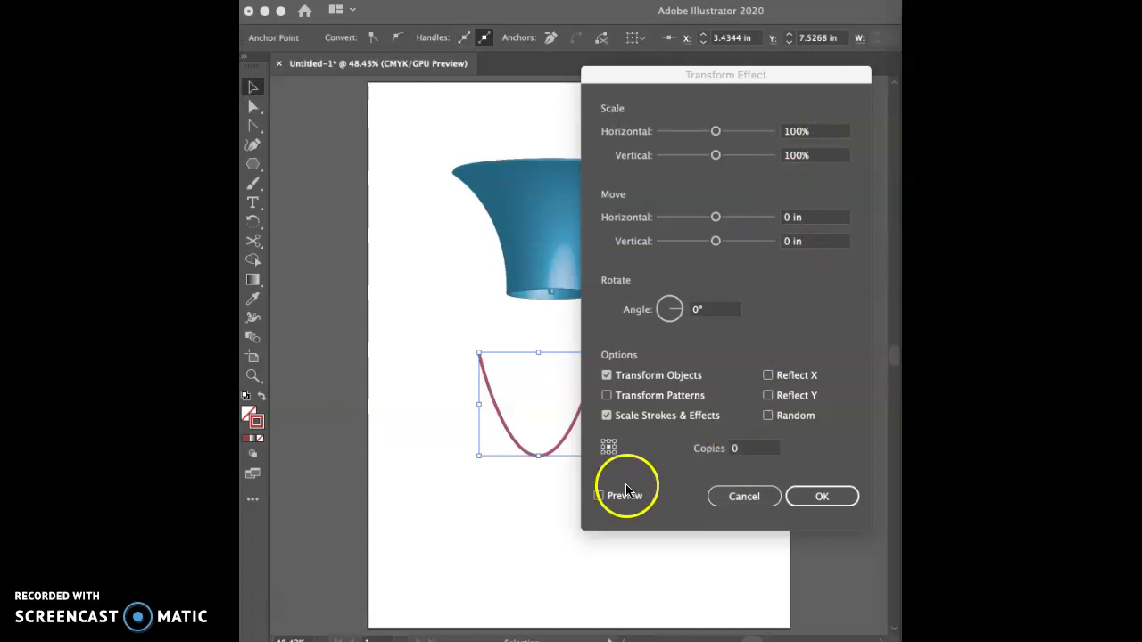
pyautogui.click(768, 293)
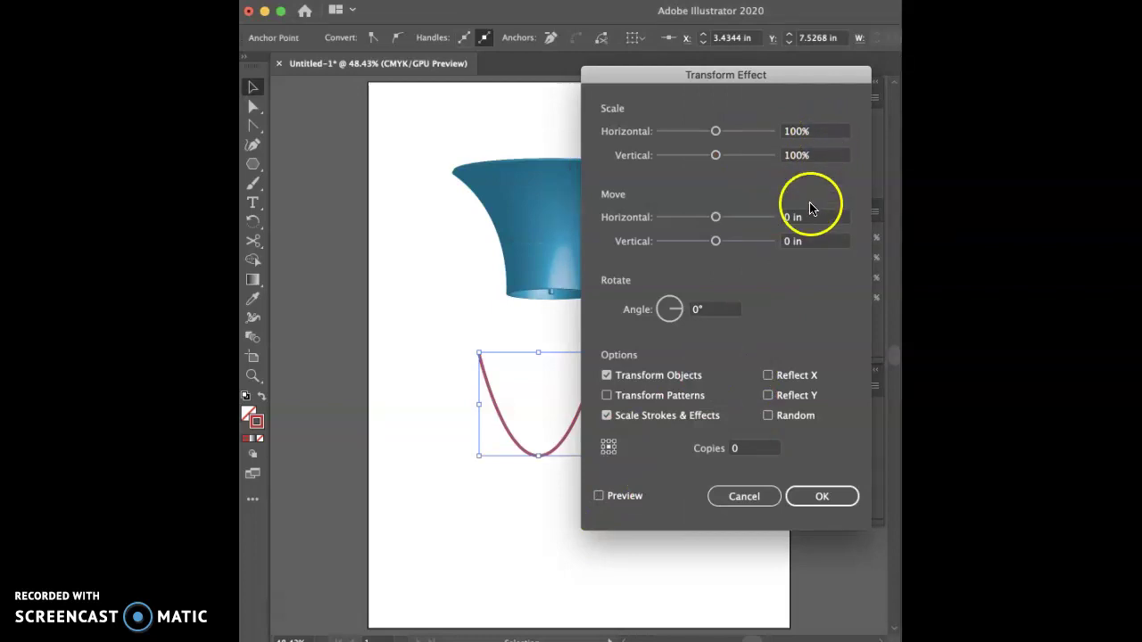
# Step: Set the Transform effect's horizontal move to 172 px and copies to 5, turn the preview on, and apply it
pyautogui.click(790, 220)
pyautogui.click(763, 216)
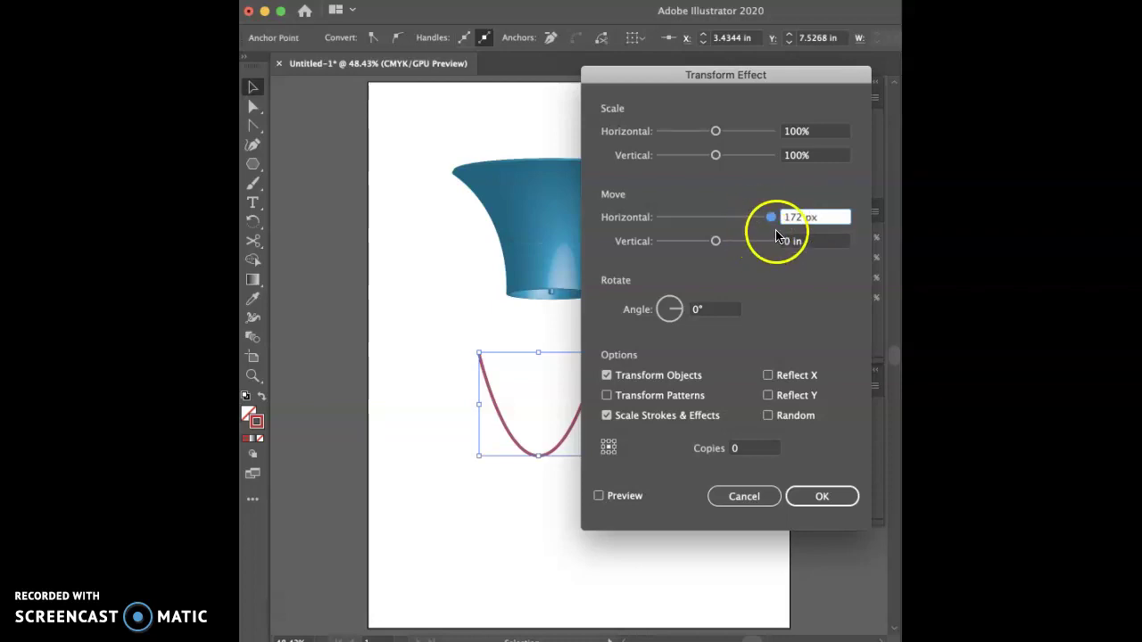
pyautogui.press('Tab')
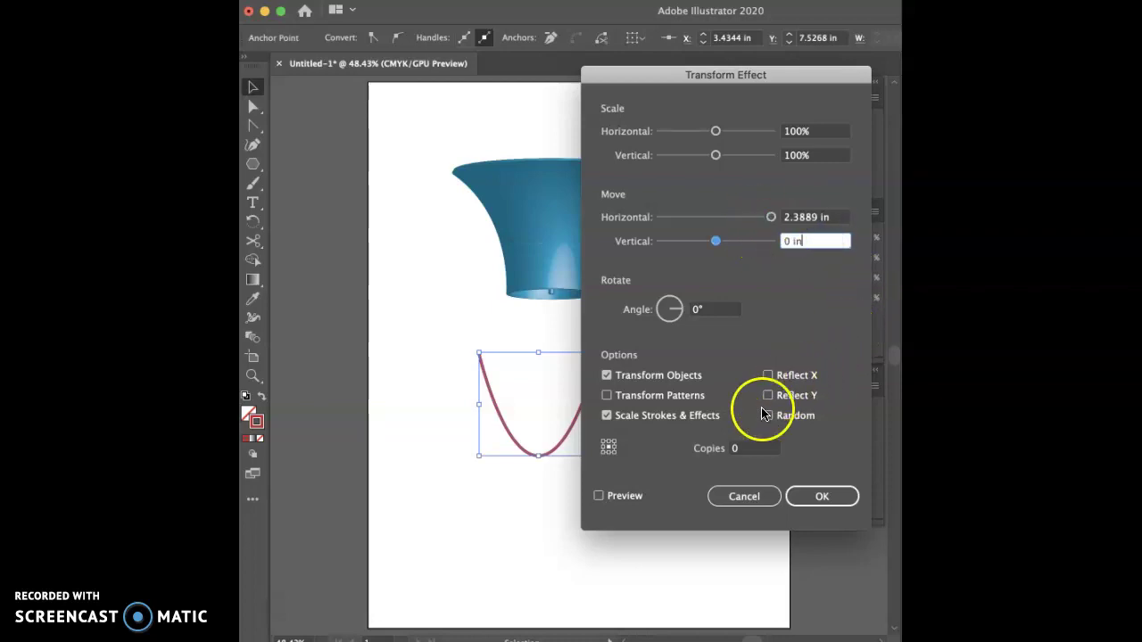
pyautogui.click(716, 447)
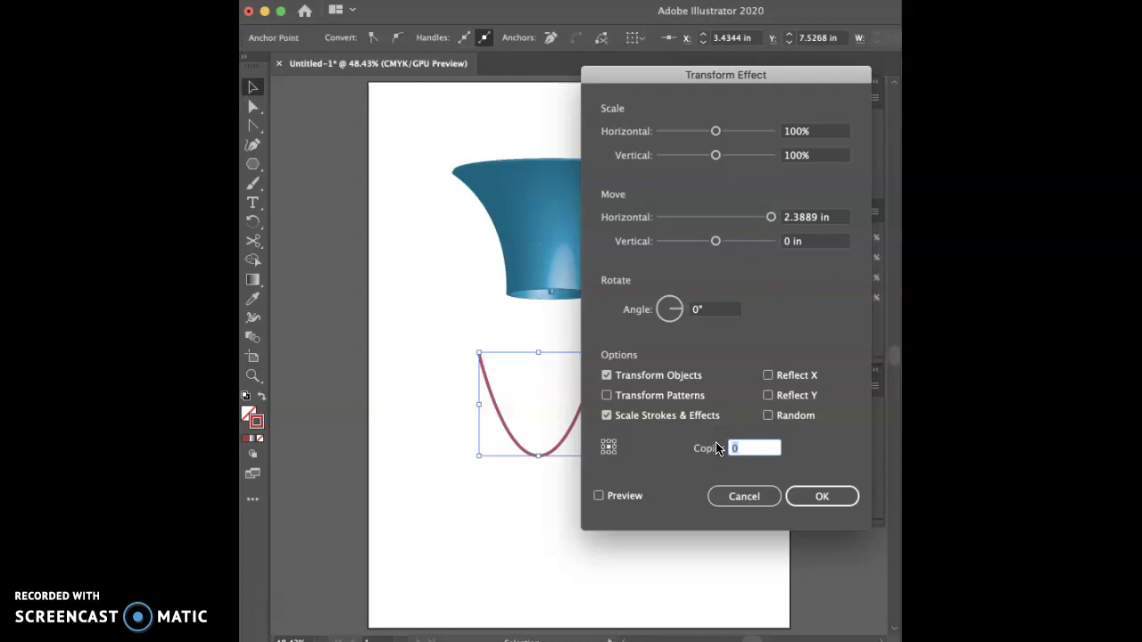
pyautogui.click(599, 496)
pyautogui.click(731, 77)
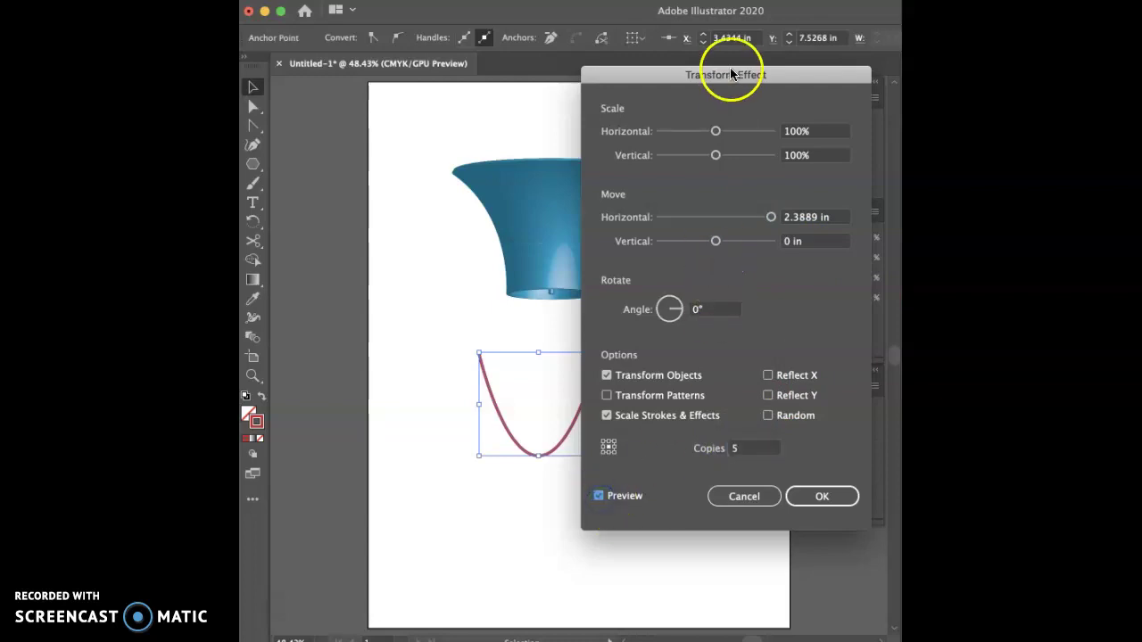
pyautogui.moveTo(663, 83); pyautogui.dragTo(705, 92)
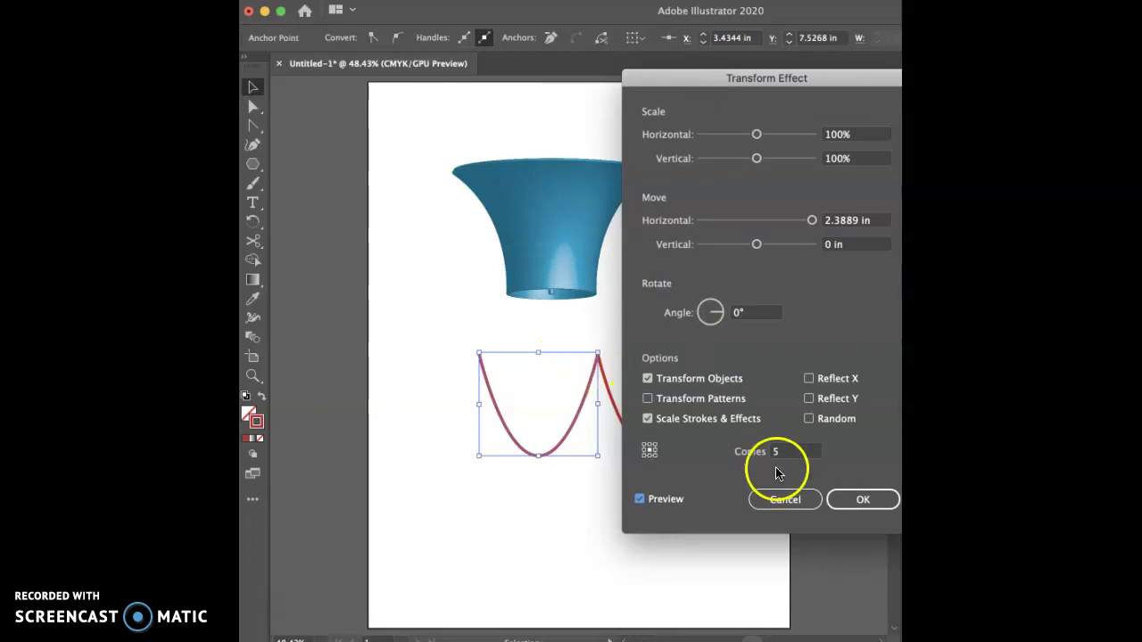
pyautogui.click(871, 504)
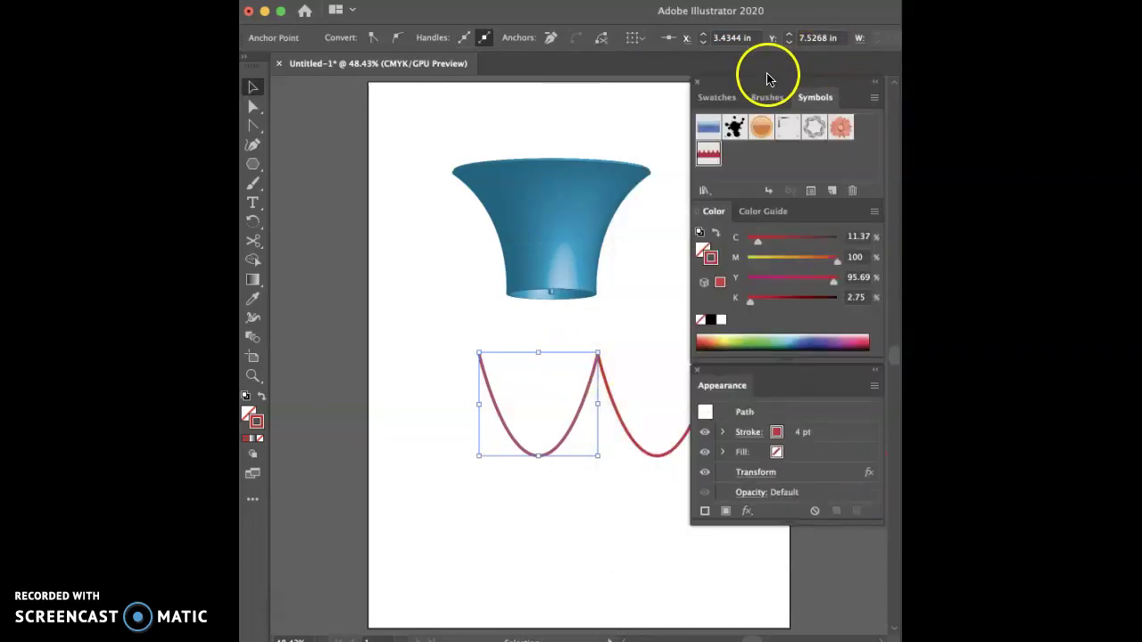
# Step: Move the floating Symbols, Color and Appearance panels off the artwork and look over the row of curve copies
pyautogui.moveTo(769, 79); pyautogui.dragTo(866, 115)
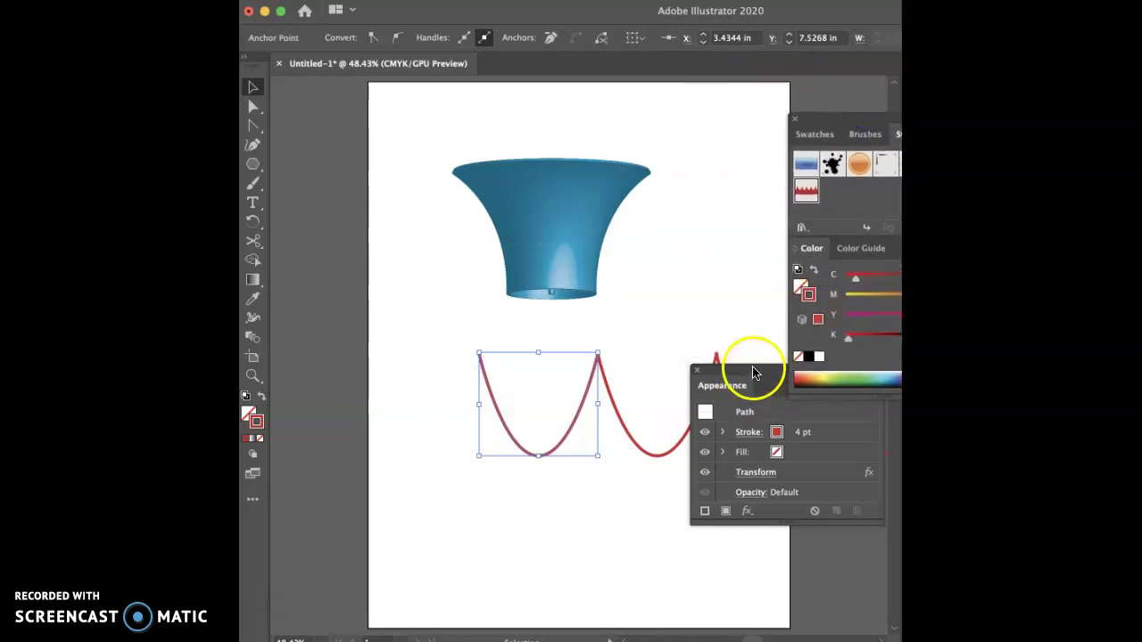
pyautogui.moveTo(758, 369); pyautogui.dragTo(882, 461)
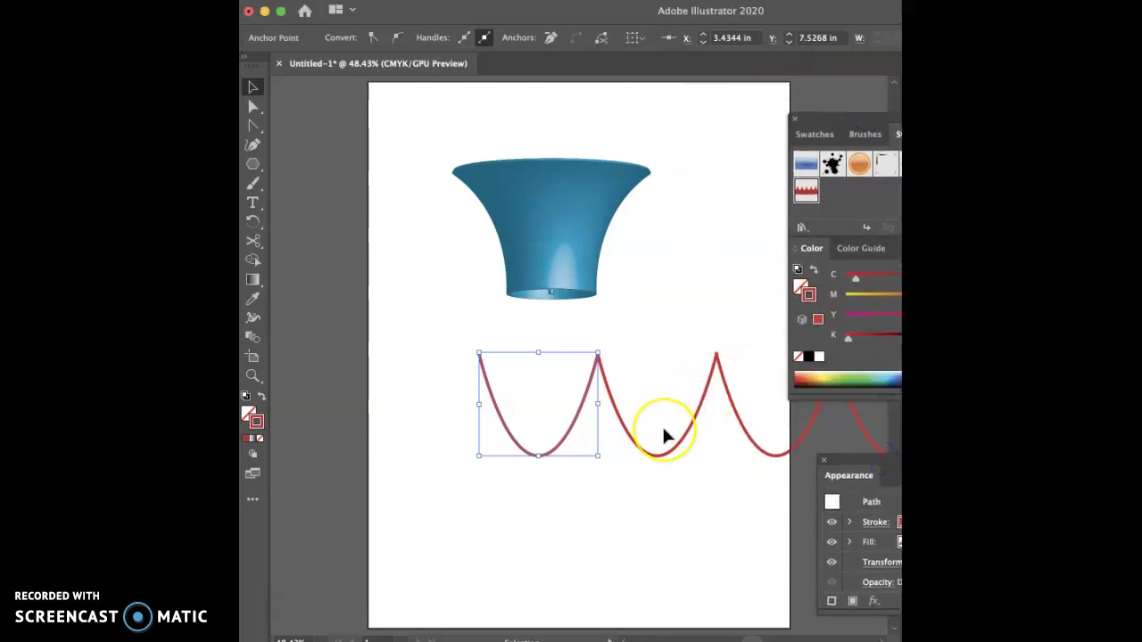
pyautogui.hscroll(10, 663, 433)
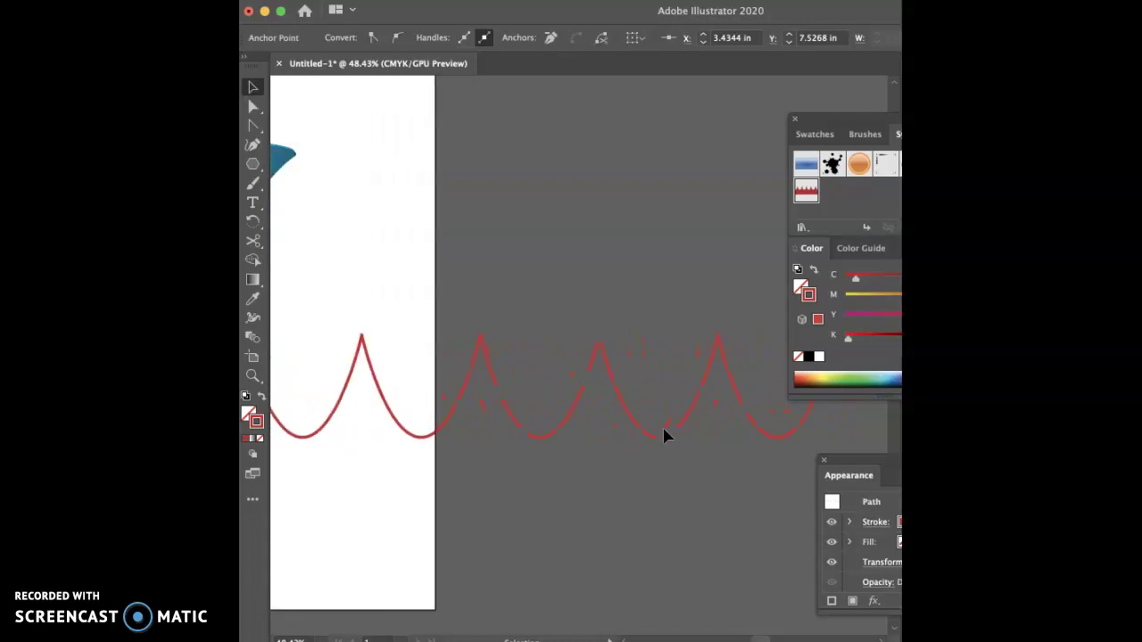
pyautogui.hscroll(-8, 662, 435)
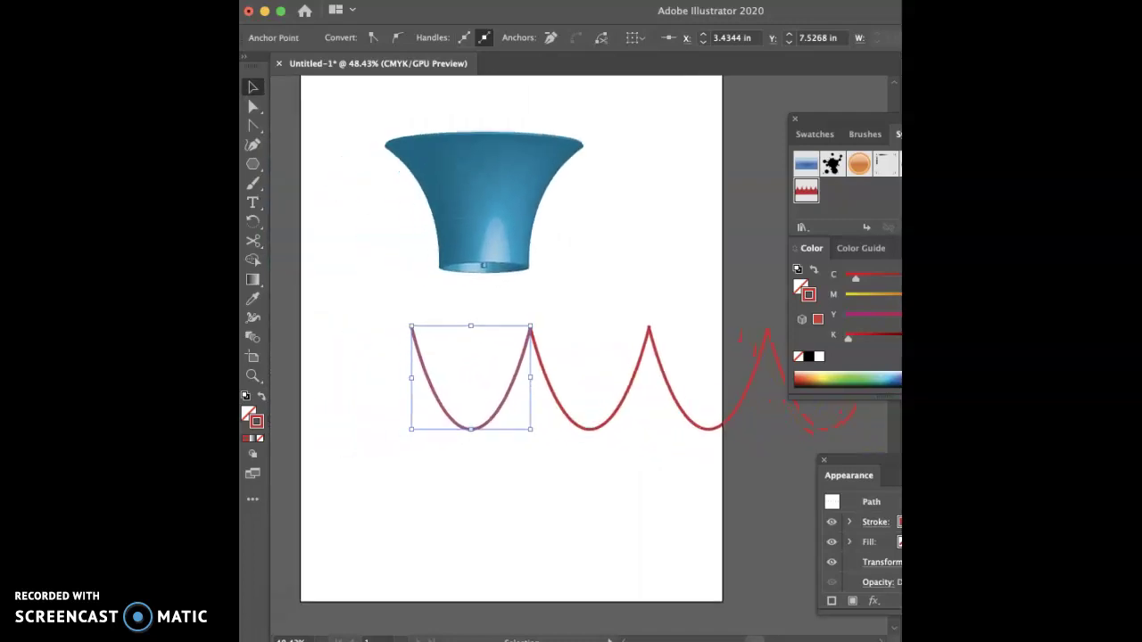
pyautogui.hotkey('shift', 'Tab')
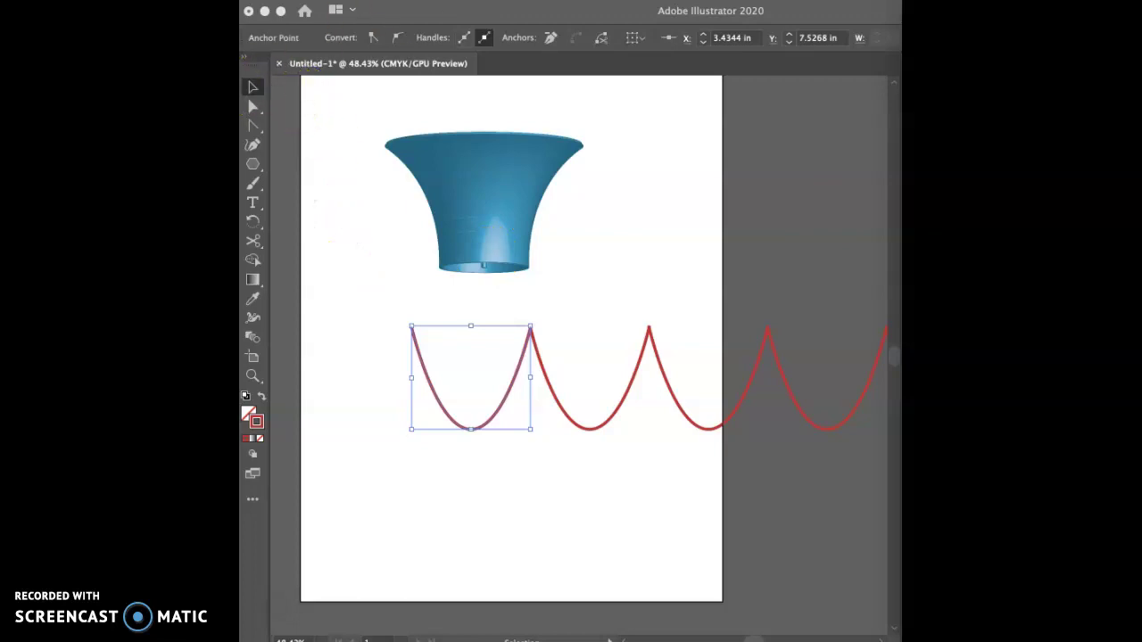
# Step: Expand the appearance of the repeated curve and move the resulting group down and left on the artboard
pyautogui.click(356, 148)
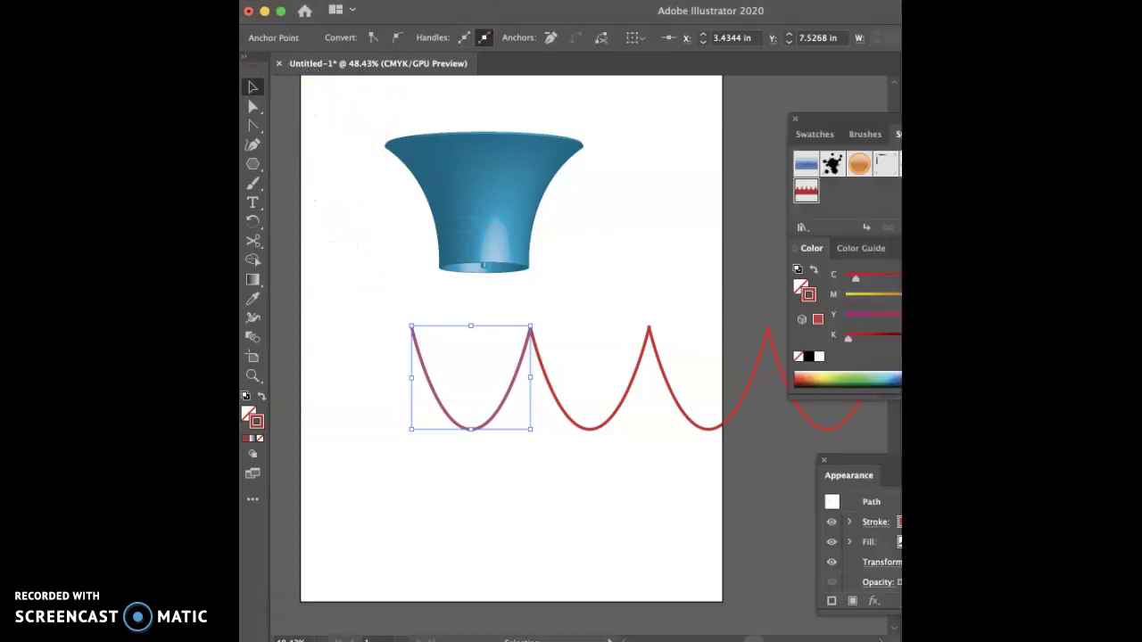
pyautogui.click(431, 1)
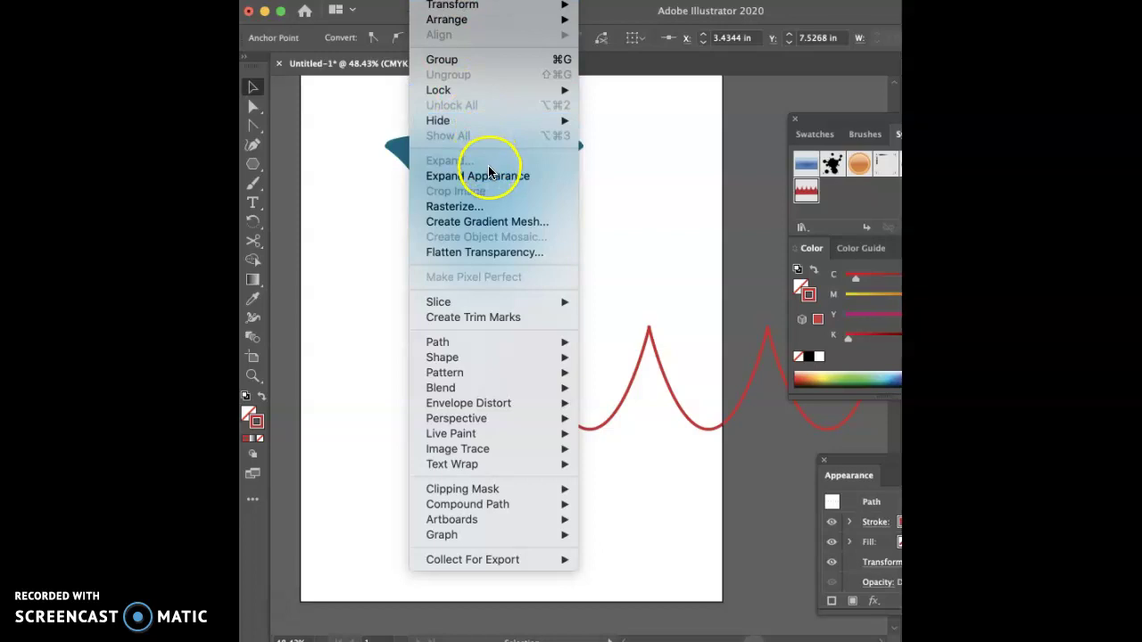
pyautogui.click(526, 176)
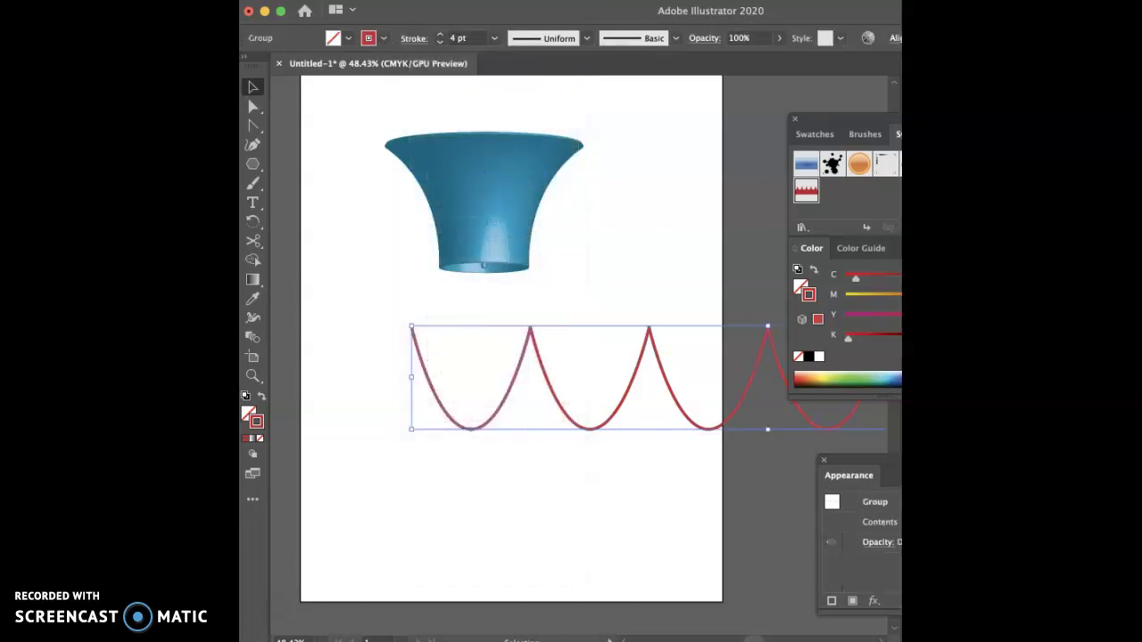
pyautogui.rightClick(679, 407)
pyautogui.moveTo(679, 406); pyautogui.dragTo(619, 435)
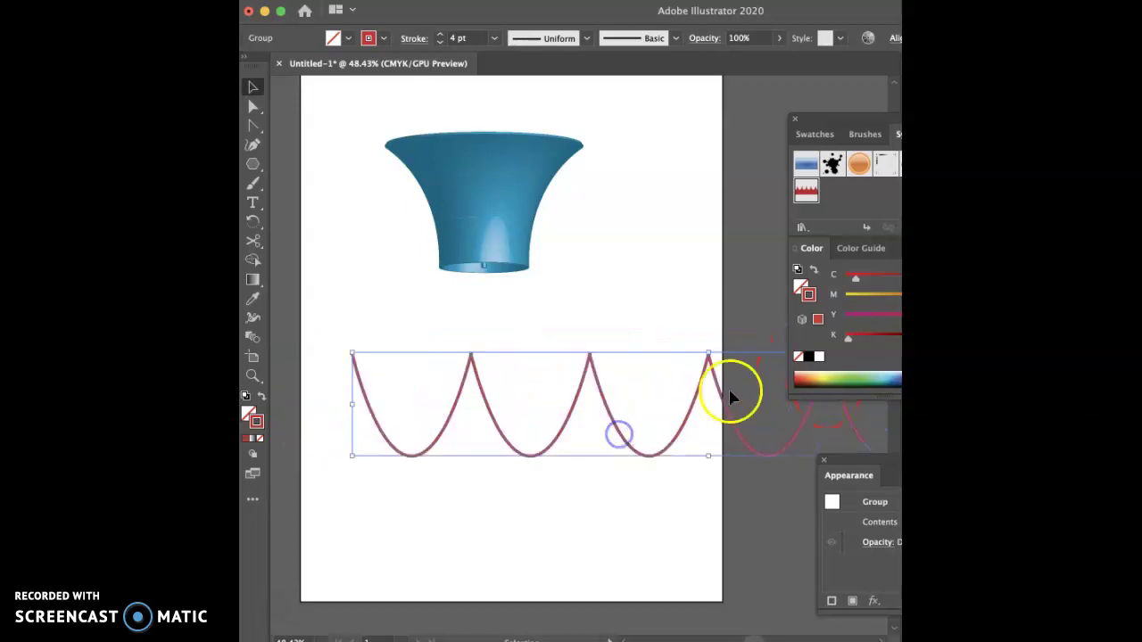
pyautogui.press('super+Tab')
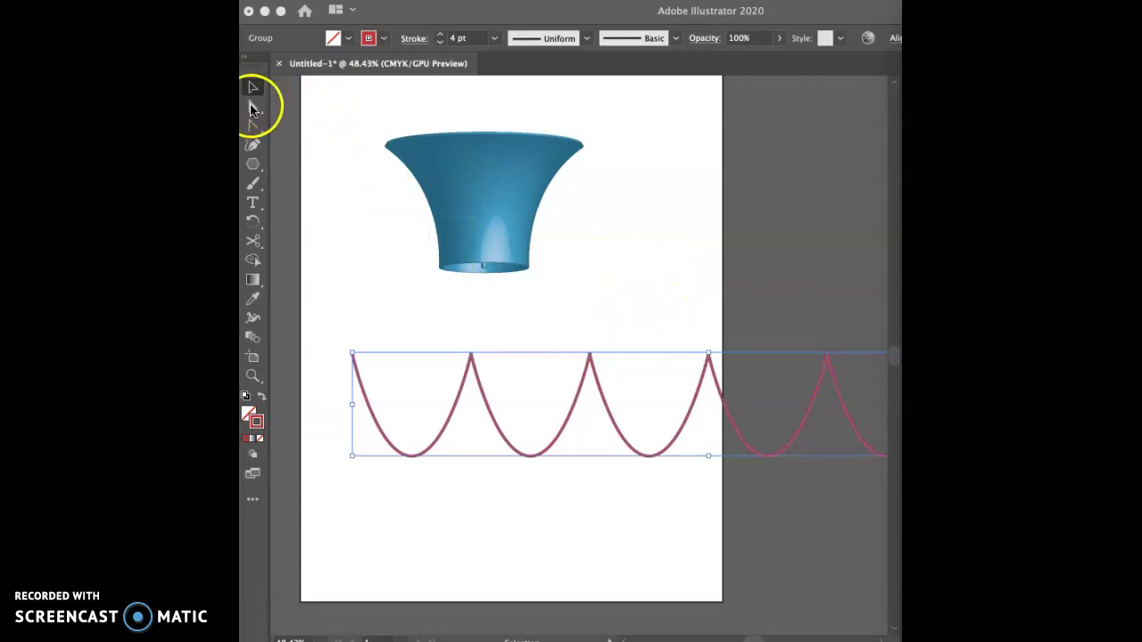
# Step: Deselect the group and lasso the overlapping anchor points at the peak between the first and second curves
pyautogui.click(356, 236)
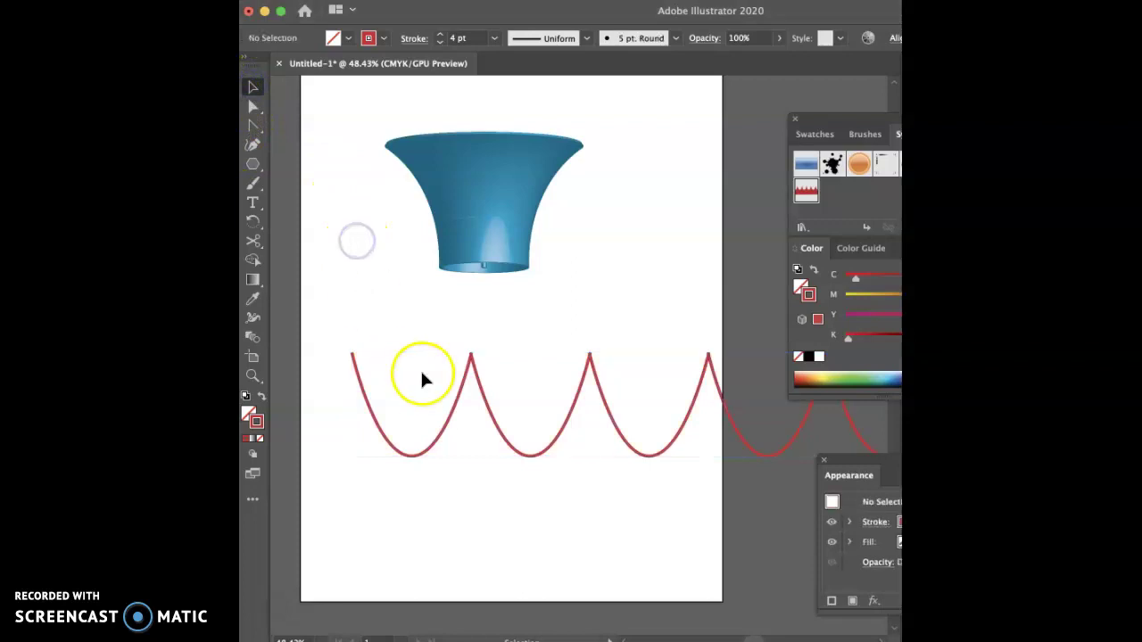
pyautogui.click(458, 400)
pyautogui.press('a')
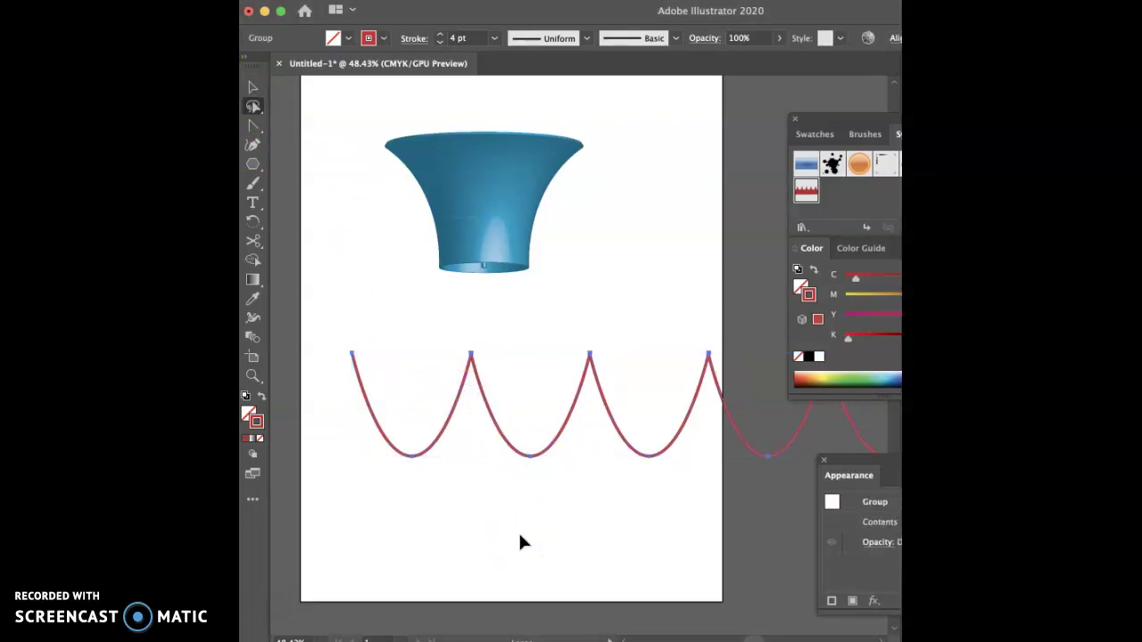
pyautogui.moveTo(475, 339)
pyautogui.mouseDown()
pyautogui.moveTo(454, 370)
pyautogui.moveTo(484, 360)
pyautogui.moveTo(472, 335)
pyautogui.mouseUp()
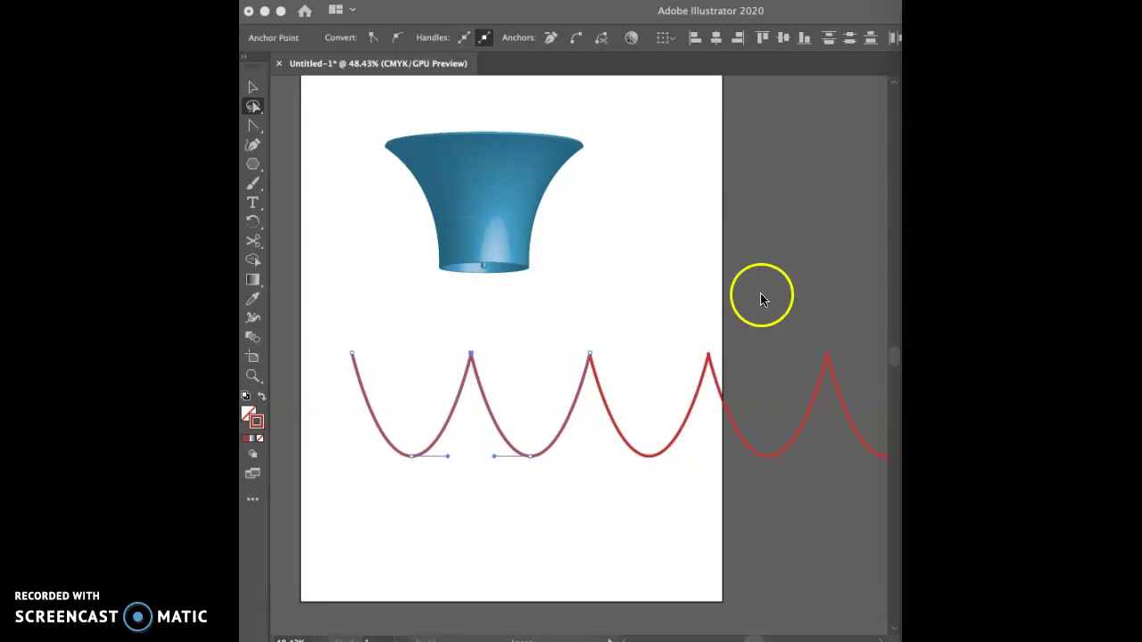
# Step: Lasso the overlapping anchor points at the peak between the second and third curves
pyautogui.click(254, 106)
pyautogui.moveTo(609, 345)
pyautogui.mouseDown()
pyautogui.moveTo(567, 353)
pyautogui.moveTo(597, 378)
pyautogui.moveTo(610, 347)
pyautogui.mouseUp()
pyautogui.hscroll(3, 732, 364)
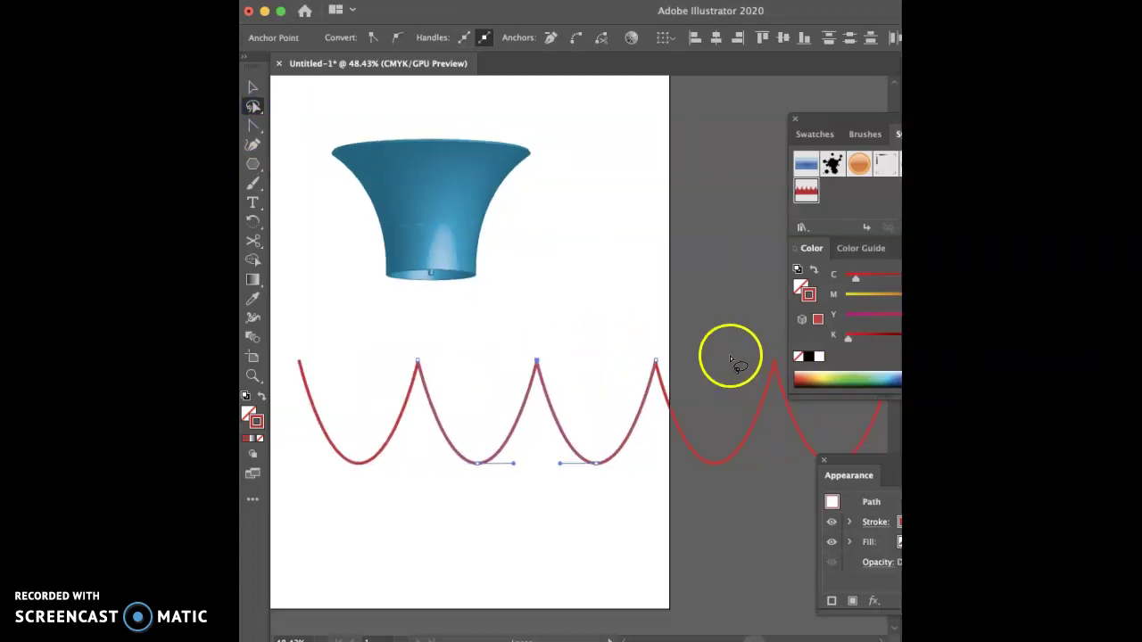
# Step: Lasso the overlapping anchor points at the peak between the first and second curves and join them
pyautogui.moveTo(436, 354)
pyautogui.mouseDown()
pyautogui.moveTo(408, 377)
pyautogui.moveTo(432, 357)
pyautogui.mouseUp()
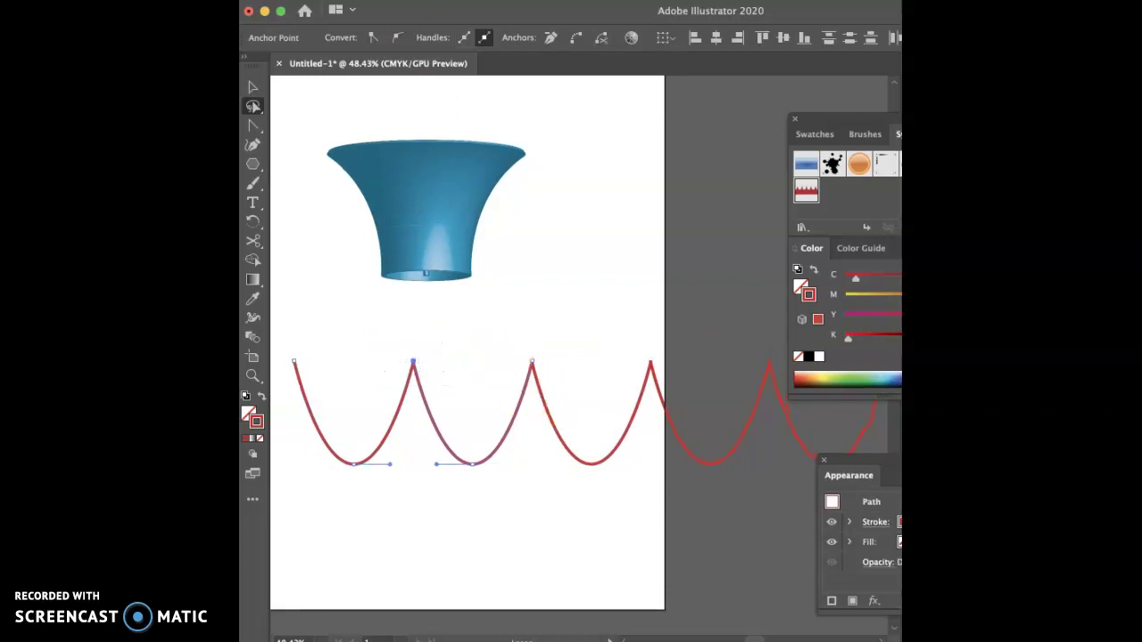
pyautogui.click(430, 0)
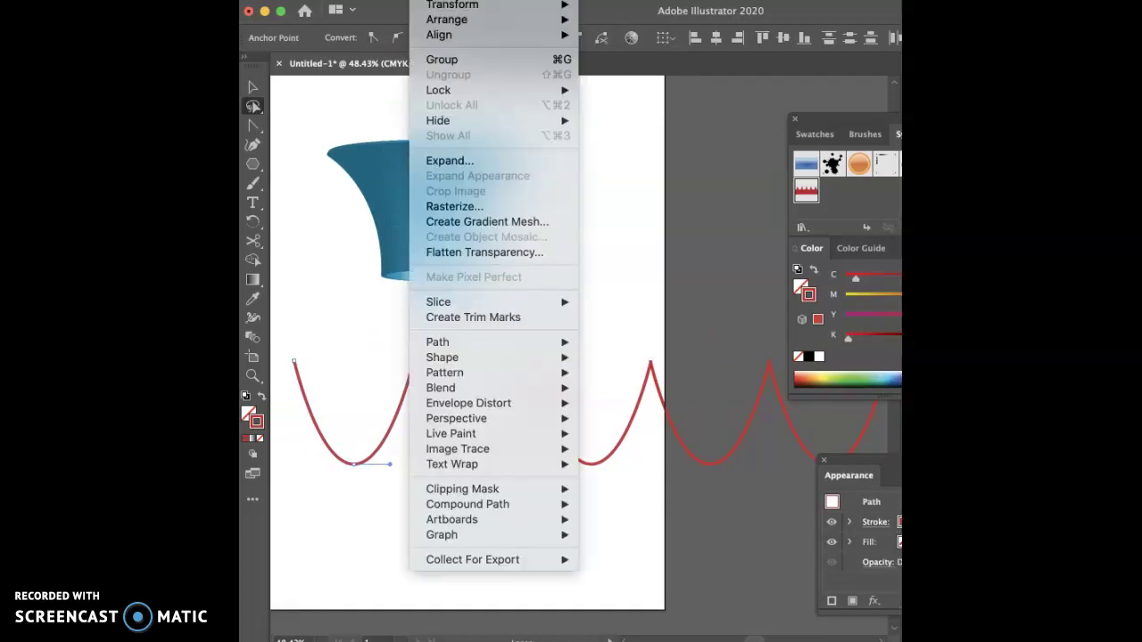
pyautogui.moveTo(483, 339)
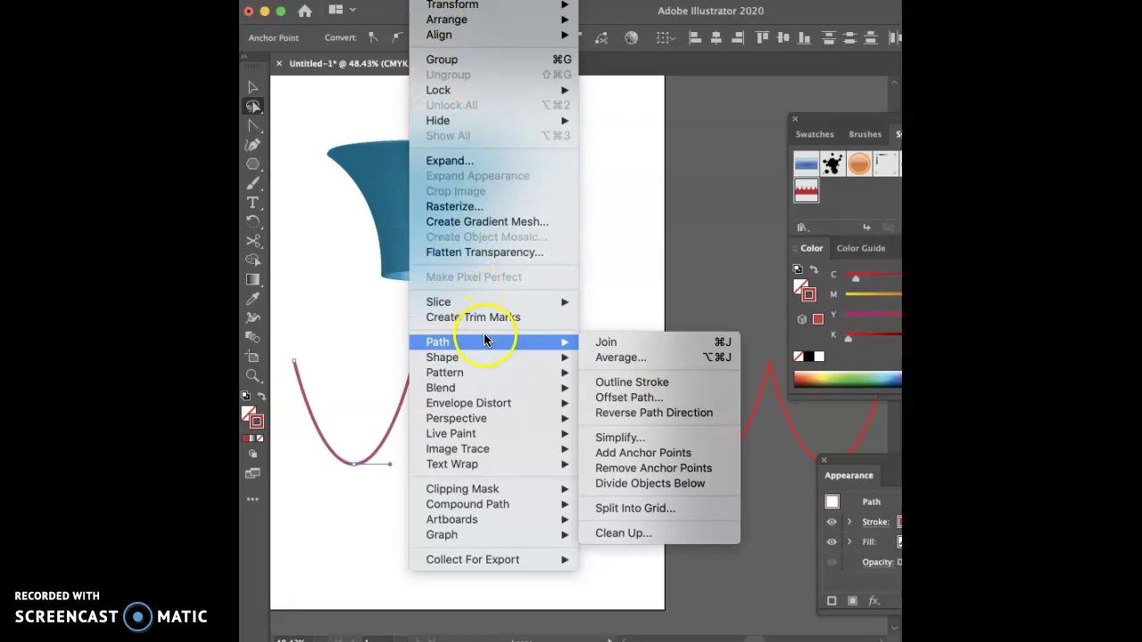
pyautogui.click(604, 346)
# Step: Select the overlapping anchor points where the second and third curves meet and join them into one path
pyautogui.moveTo(558, 348)
pyautogui.mouseDown()
pyautogui.moveTo(511, 367)
pyautogui.moveTo(537, 385)
pyautogui.moveTo(566, 348)
pyautogui.mouseUp()
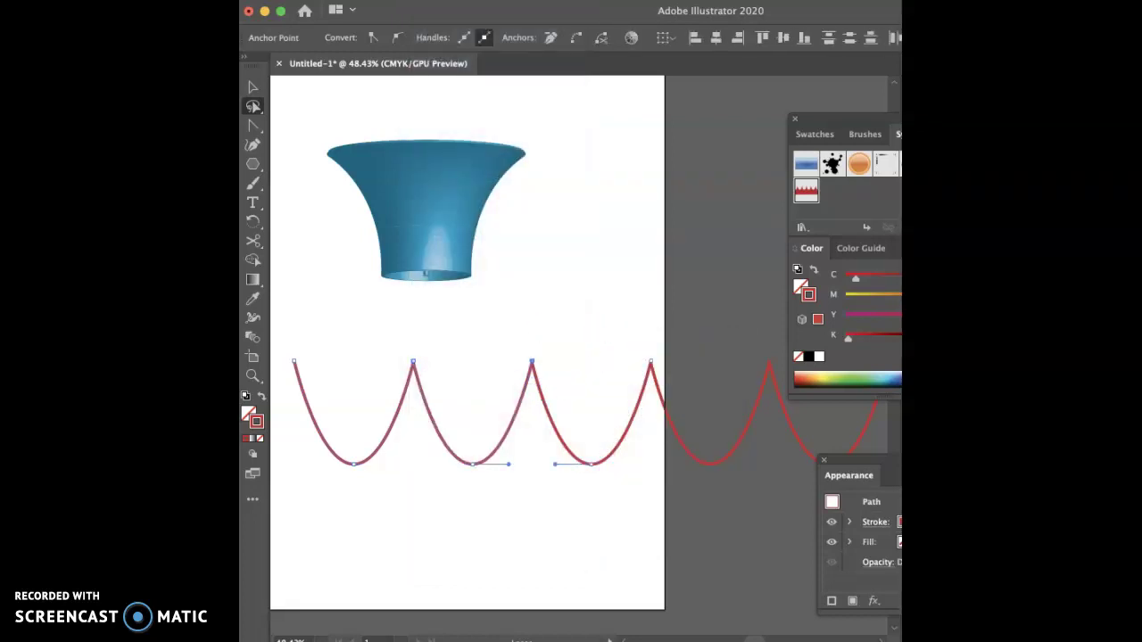
pyautogui.click(430, 1)
pyautogui.moveTo(456, 341)
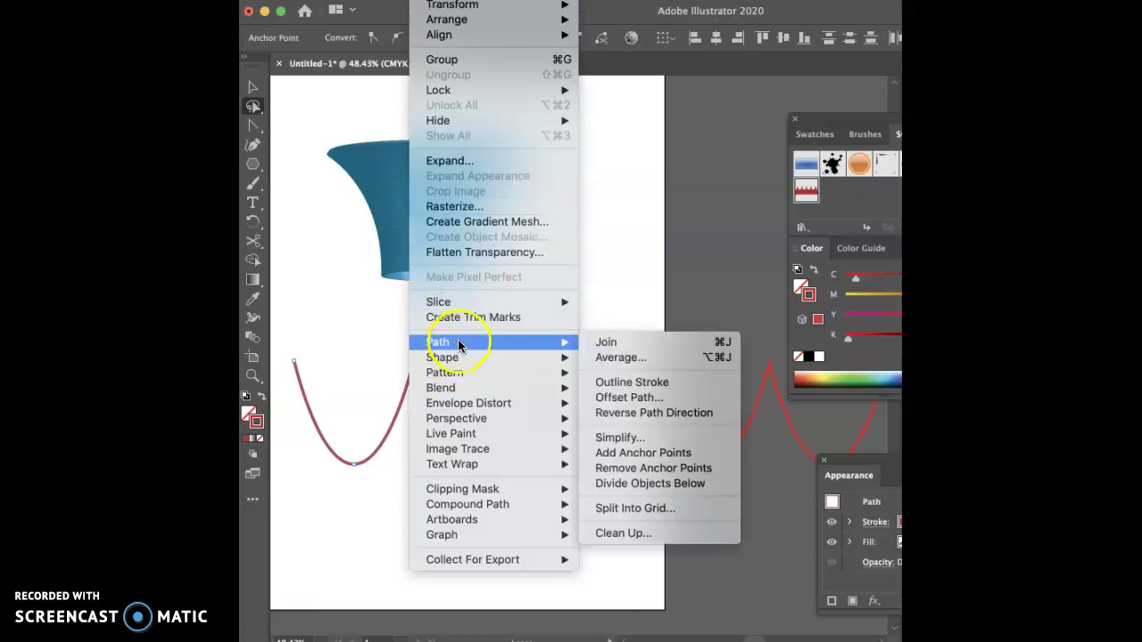
pyautogui.click(621, 342)
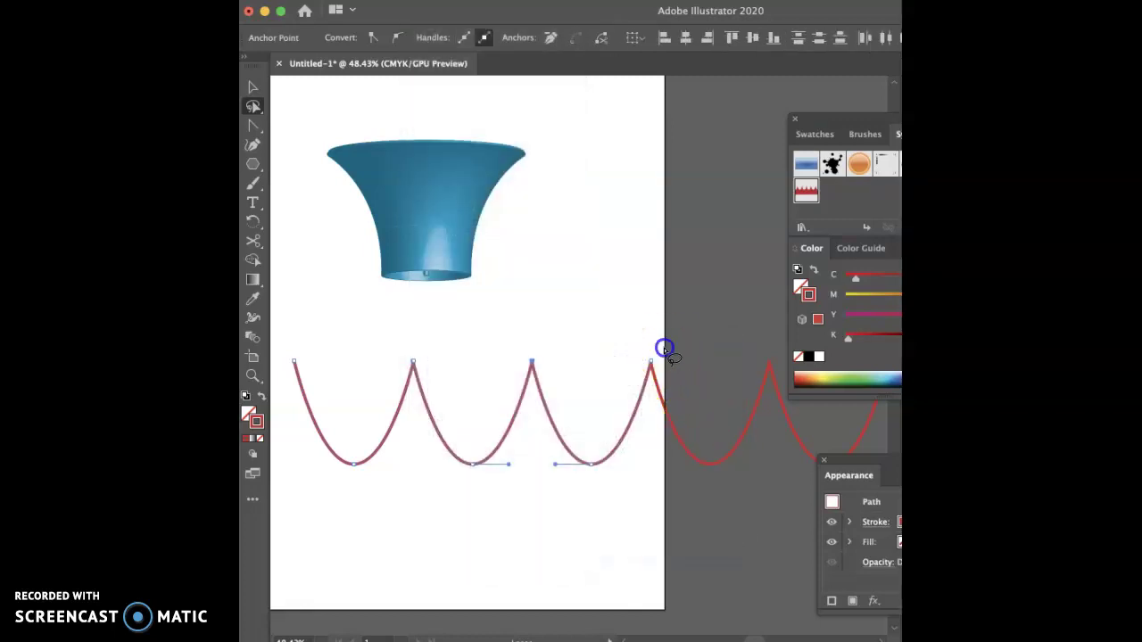
# Step: Lasso the anchor points at the peak between the third and fourth curves and join them
pyautogui.moveTo(668, 349)
pyautogui.mouseDown()
pyautogui.moveTo(634, 351)
pyautogui.moveTo(640, 378)
pyautogui.moveTo(666, 348)
pyautogui.mouseUp()
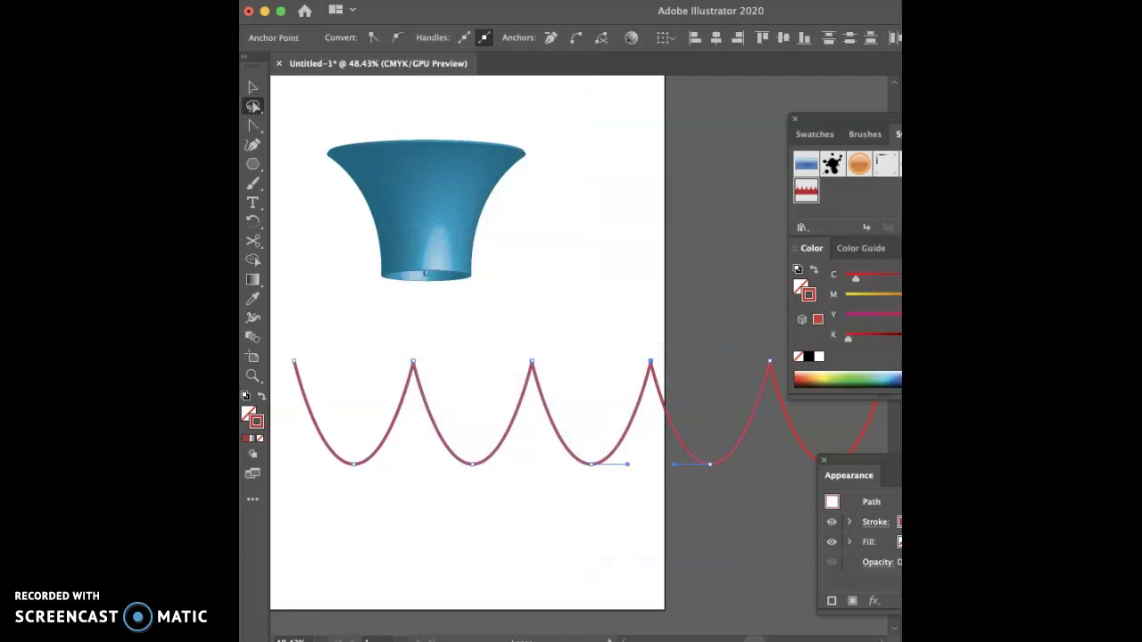
pyautogui.click(432, 0)
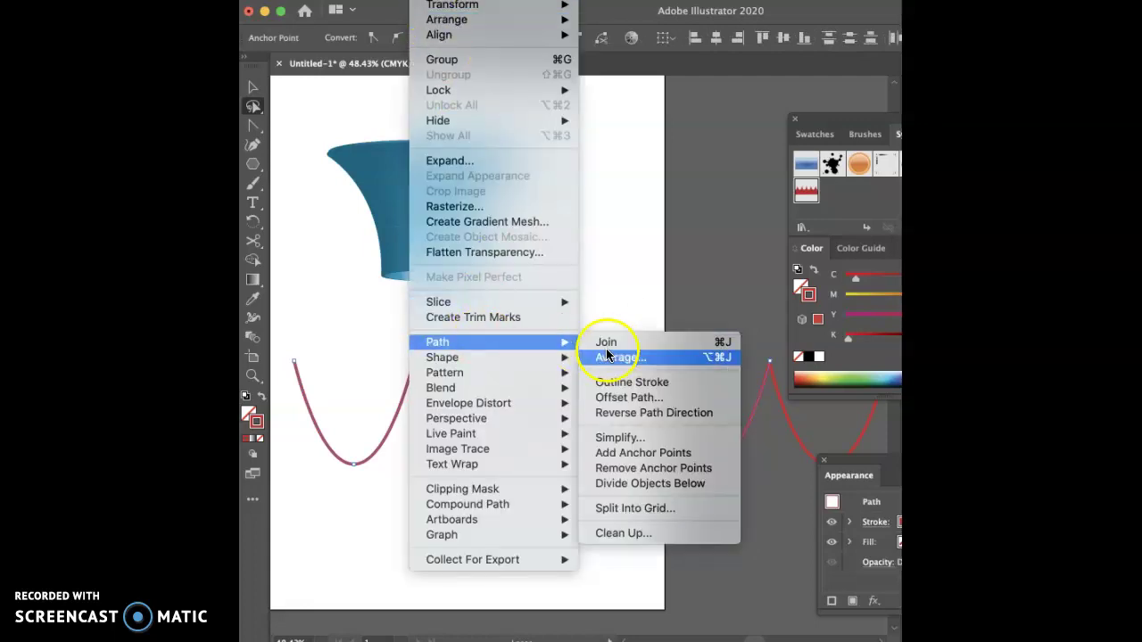
pyautogui.click(612, 340)
# Step: Lasso the anchor points at the peak between the fourth and fifth curves and join them
pyautogui.hscroll(5, 664, 394)
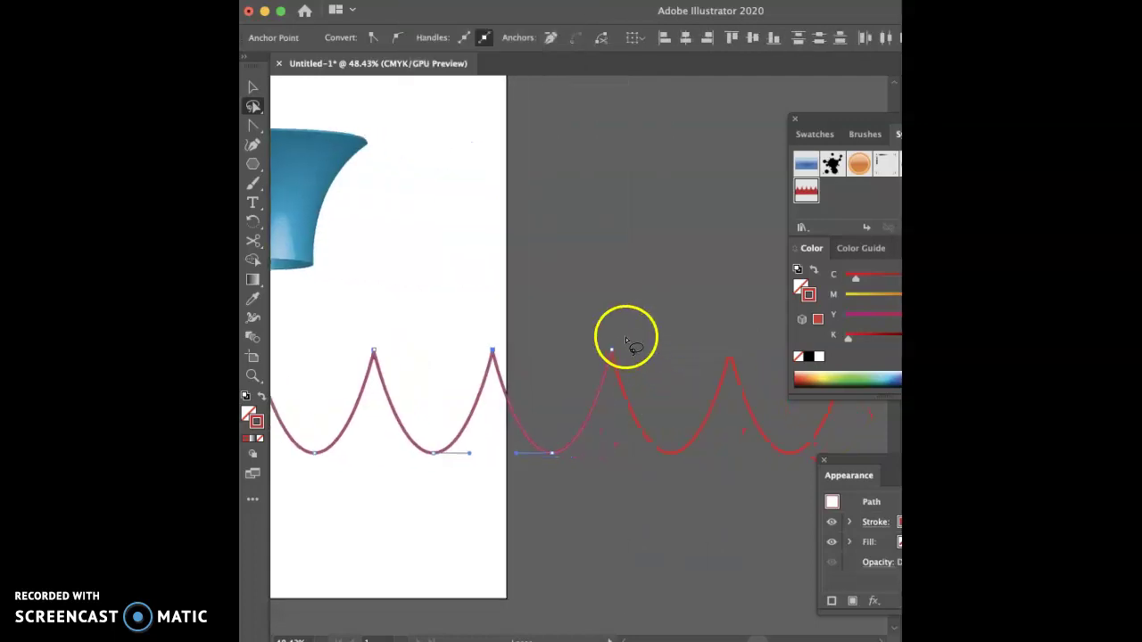
pyautogui.moveTo(624, 335)
pyautogui.mouseDown()
pyautogui.moveTo(601, 336)
pyautogui.moveTo(631, 346)
pyautogui.moveTo(628, 337)
pyautogui.mouseUp()
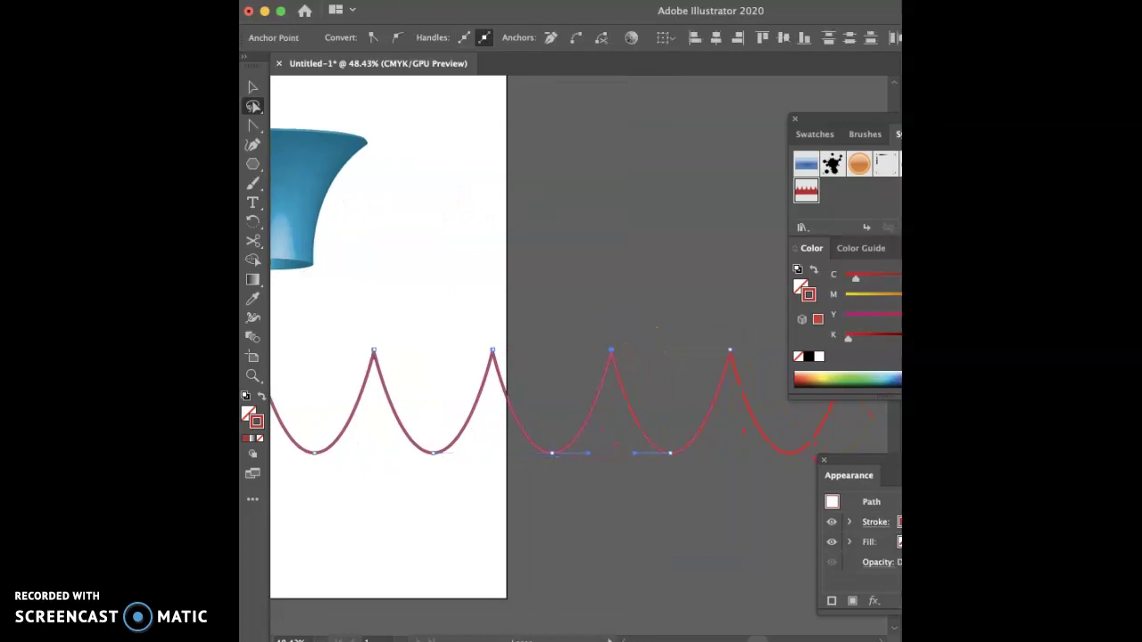
pyautogui.click(429, 2)
pyautogui.moveTo(477, 346)
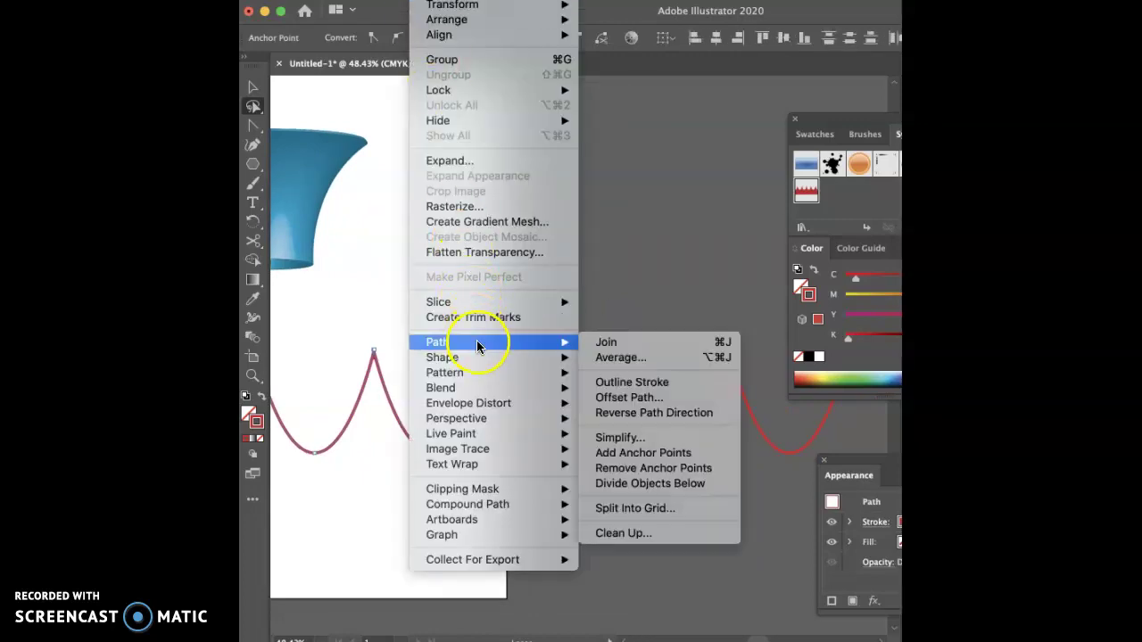
pyautogui.click(626, 344)
# Step: Lasso the anchor points at the peak between the fifth and sixth curves and join them
pyautogui.hscroll(5, 676, 381)
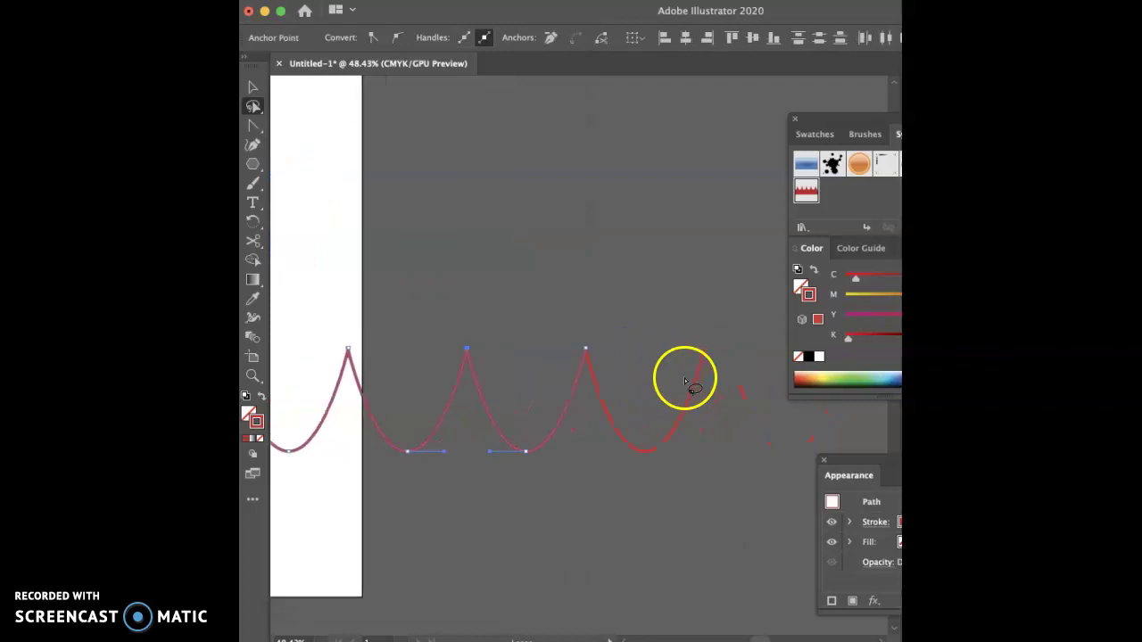
pyautogui.moveTo(596, 326)
pyautogui.mouseDown()
pyautogui.moveTo(558, 346)
pyautogui.moveTo(571, 360)
pyautogui.moveTo(601, 347)
pyautogui.mouseUp()
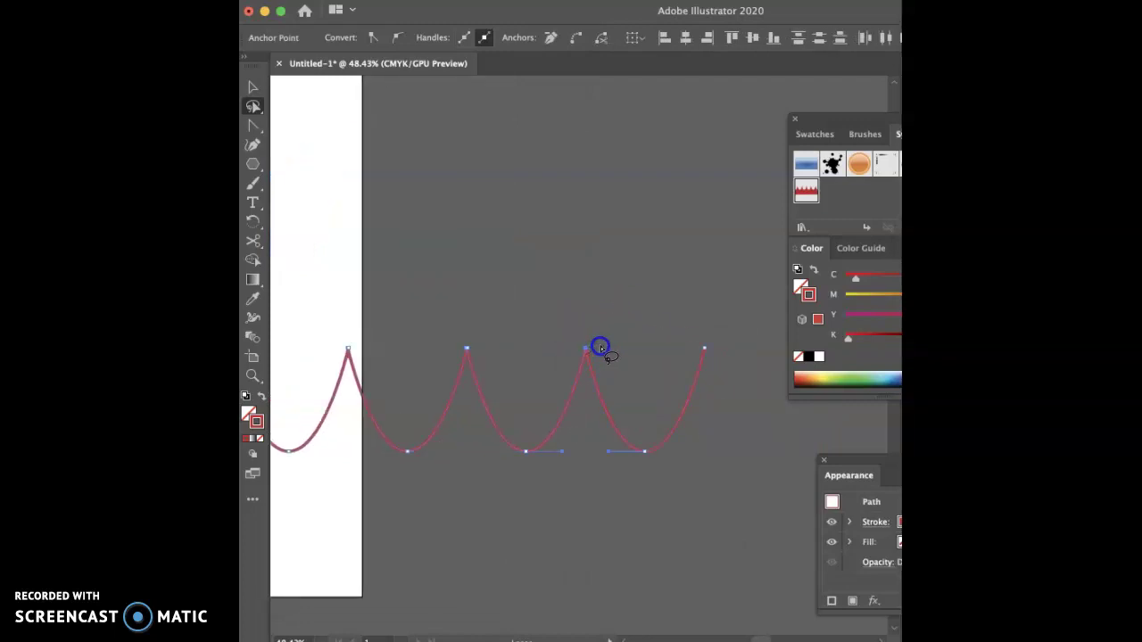
pyautogui.click(426, 1)
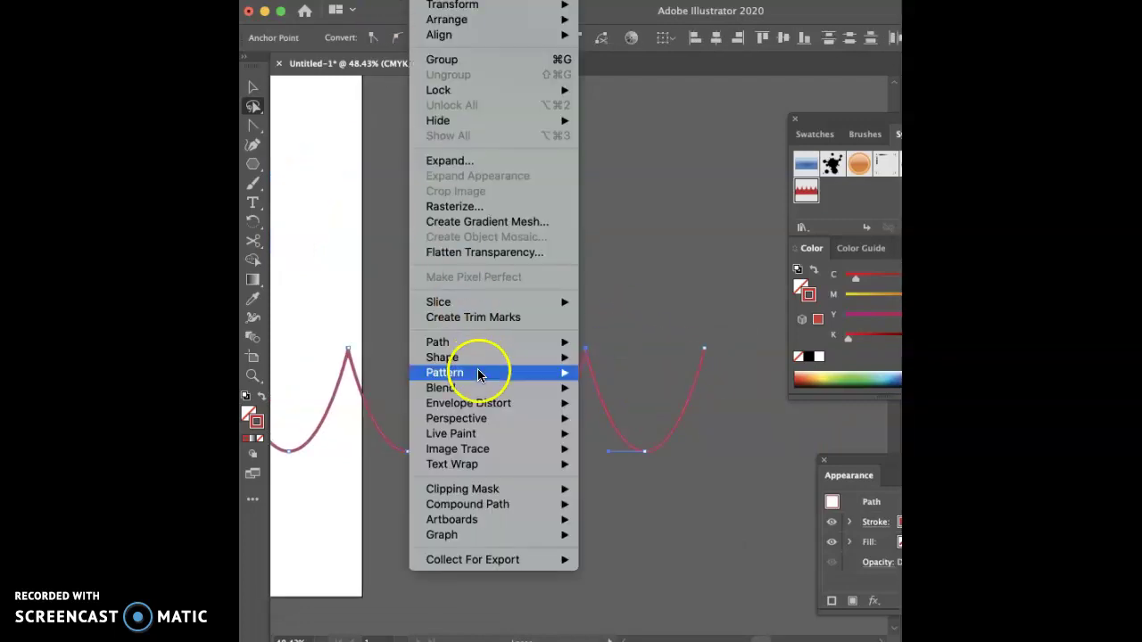
pyautogui.moveTo(489, 341)
pyautogui.click(616, 340)
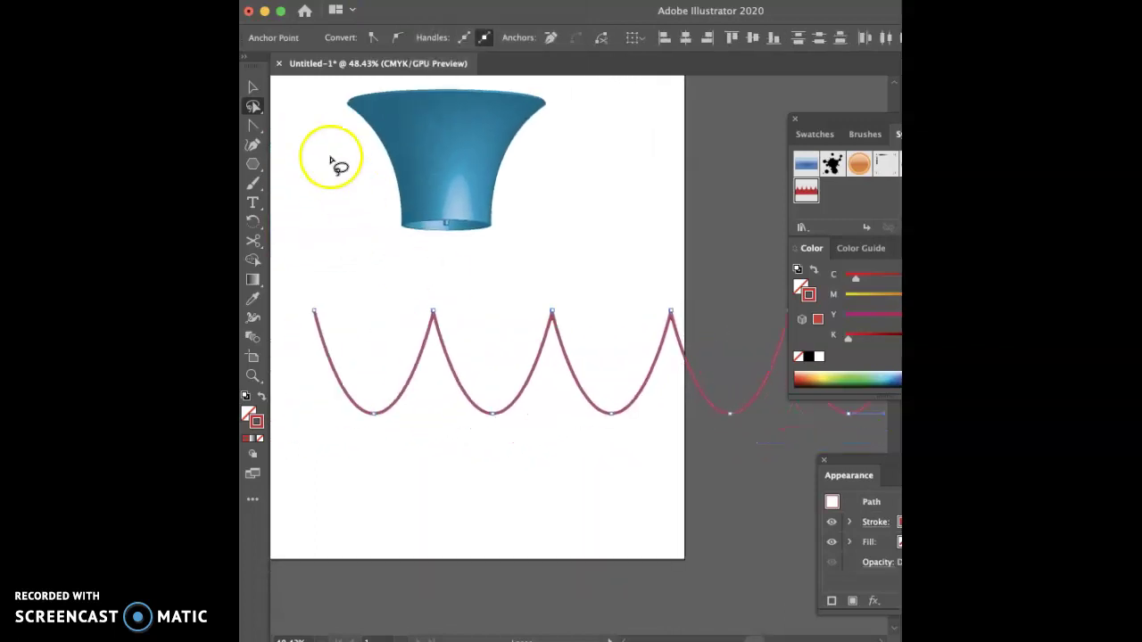
# Step: Select the joined scalloped line as a whole and look over its full length
pyautogui.click(253, 86)
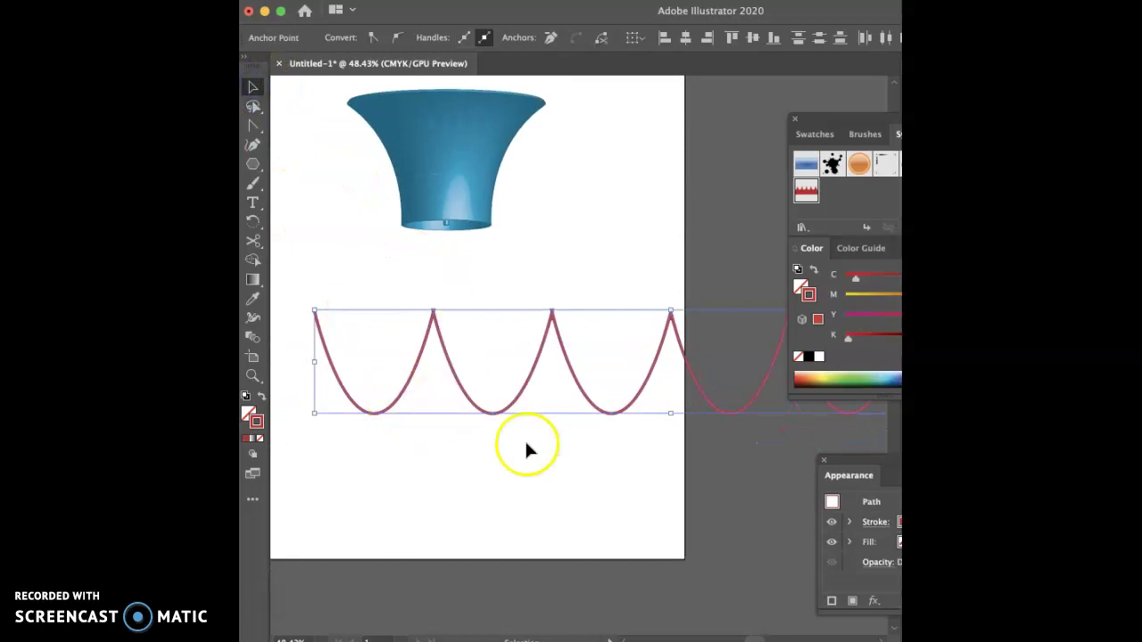
pyautogui.click(594, 466)
pyautogui.click(613, 410)
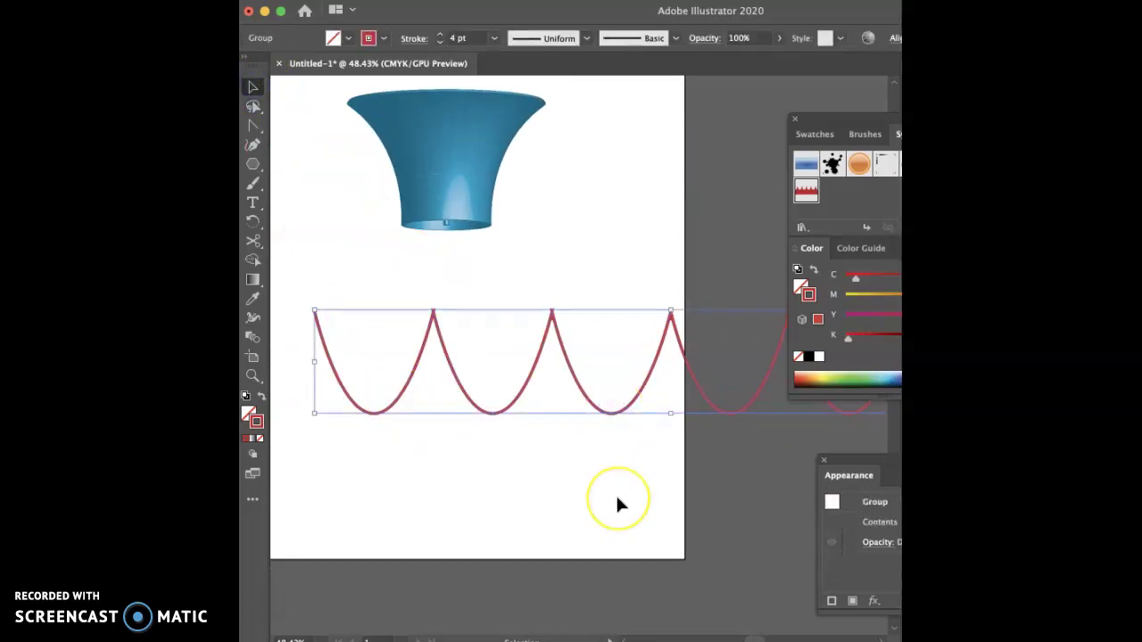
pyautogui.hscroll(6, 617, 497)
pyautogui.hscroll(-6, 617, 497)
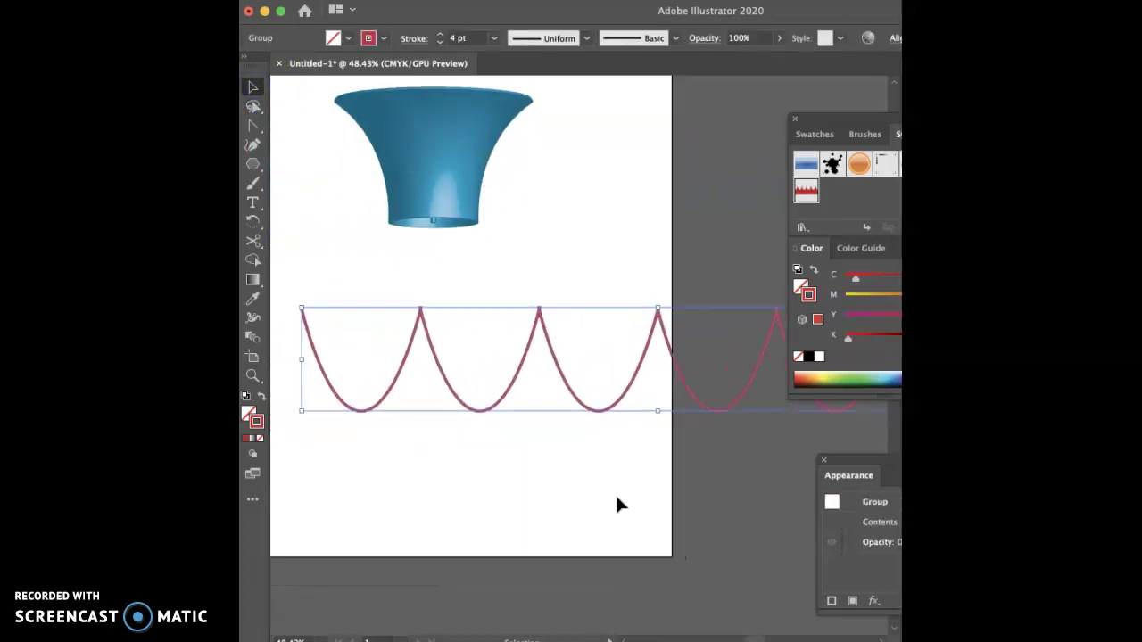
pyautogui.click(534, 515)
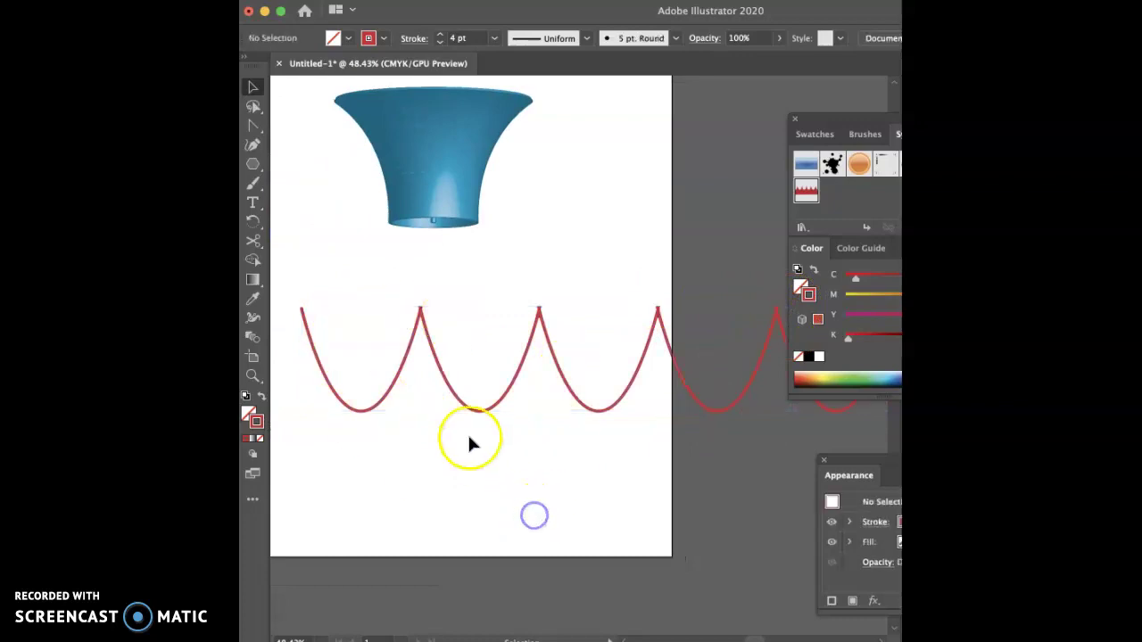
pyautogui.click(490, 409)
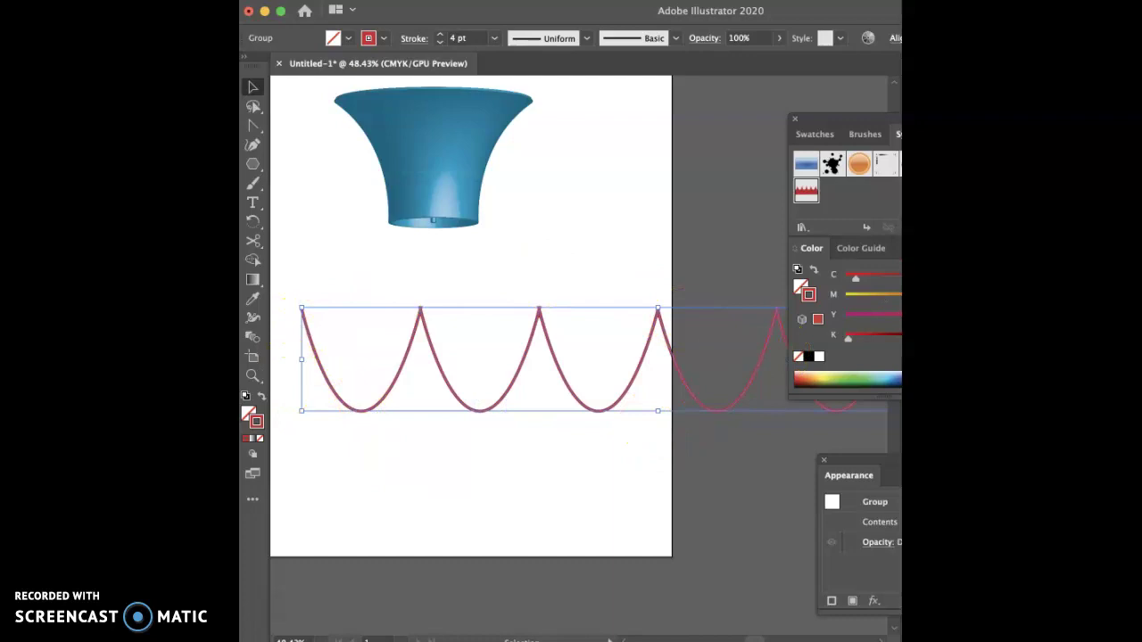
pyautogui.press('super+Tab')
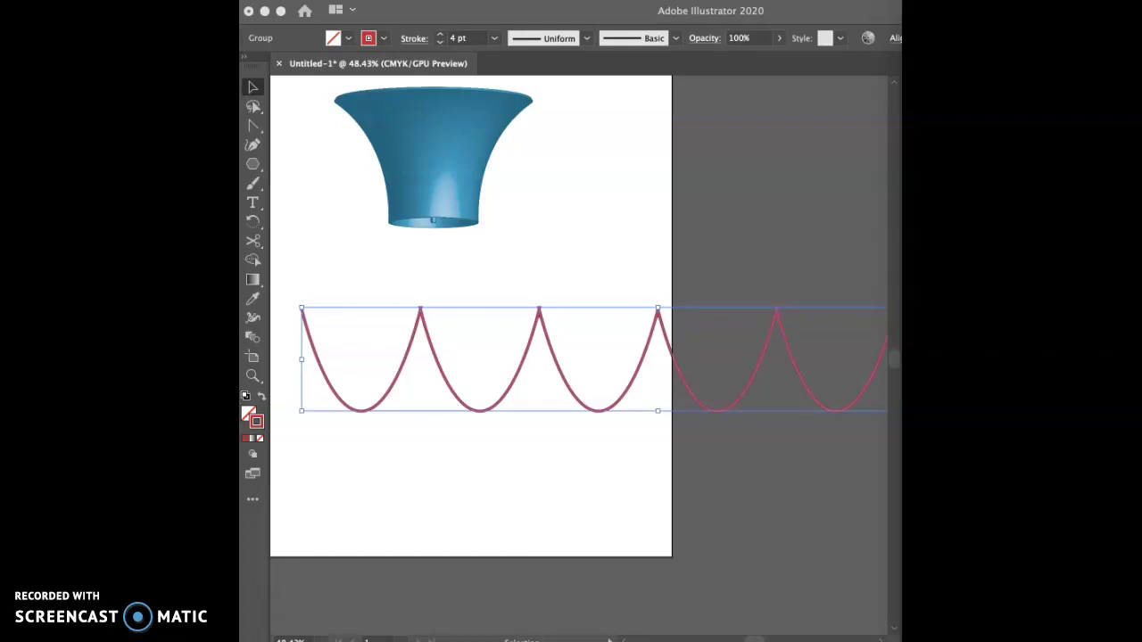
pyautogui.click(535, 310)
pyautogui.click(289, 198)
# Step: Deselect the scalloped line and cut it with the Scissors tool at the lowest anchor point of the first curve
pyautogui.click(299, 282)
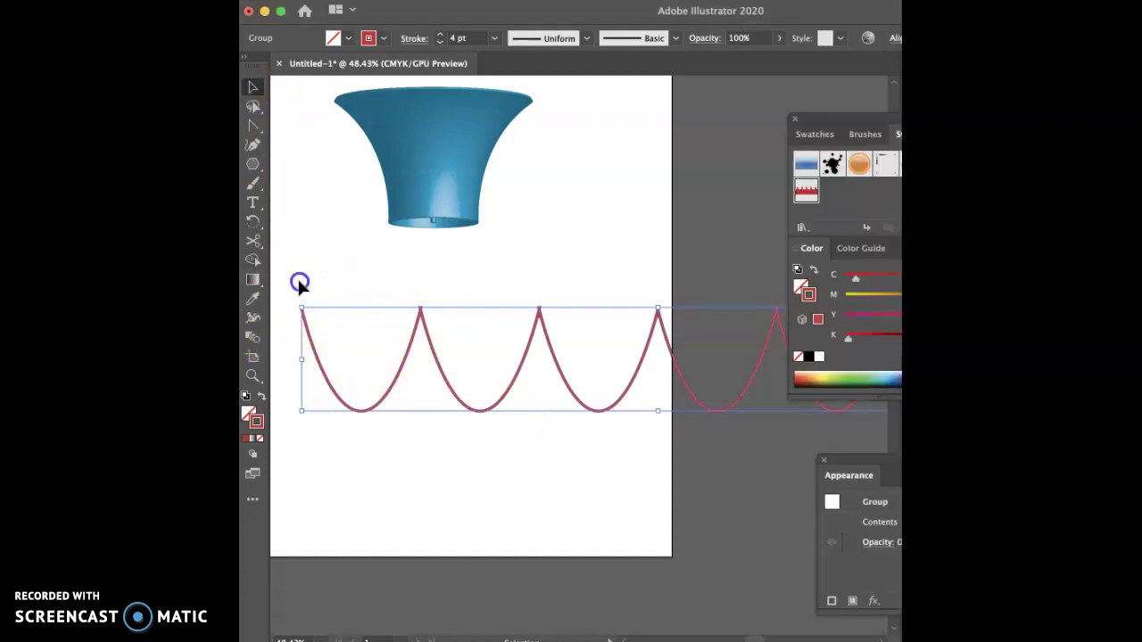
pyautogui.click(253, 239)
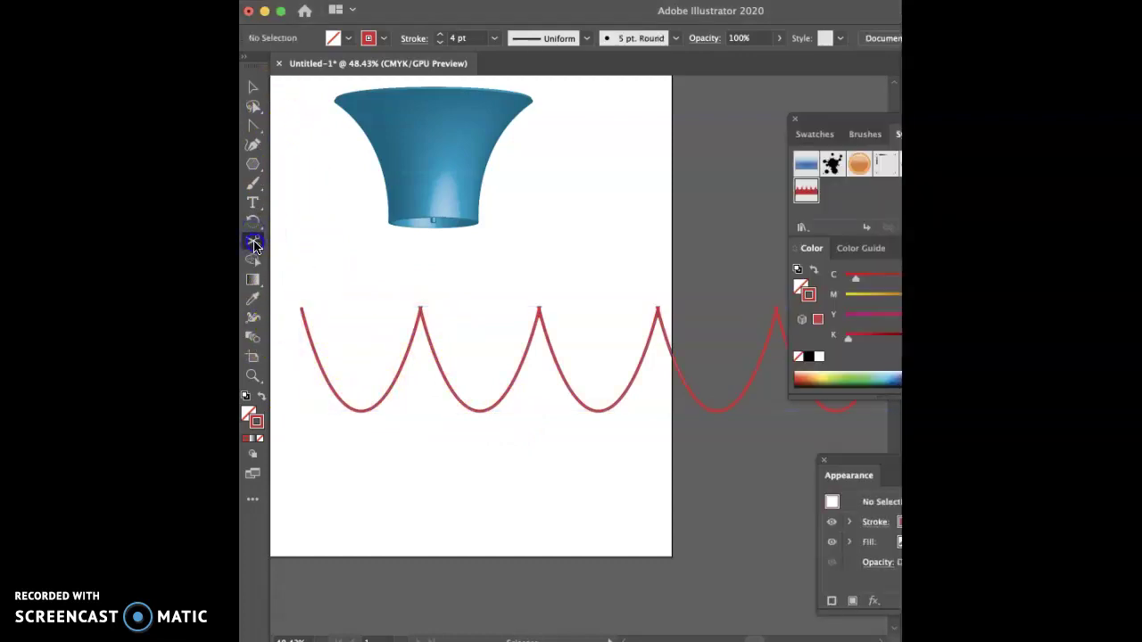
pyautogui.click(254, 242)
pyautogui.press('super+Tab')
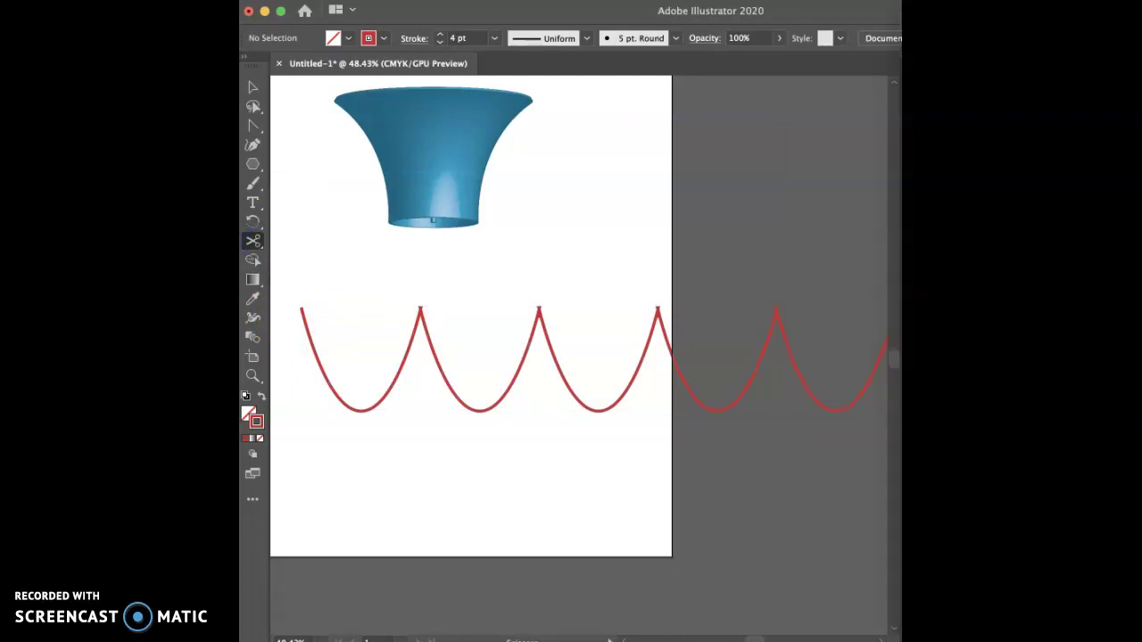
pyautogui.click(255, 240)
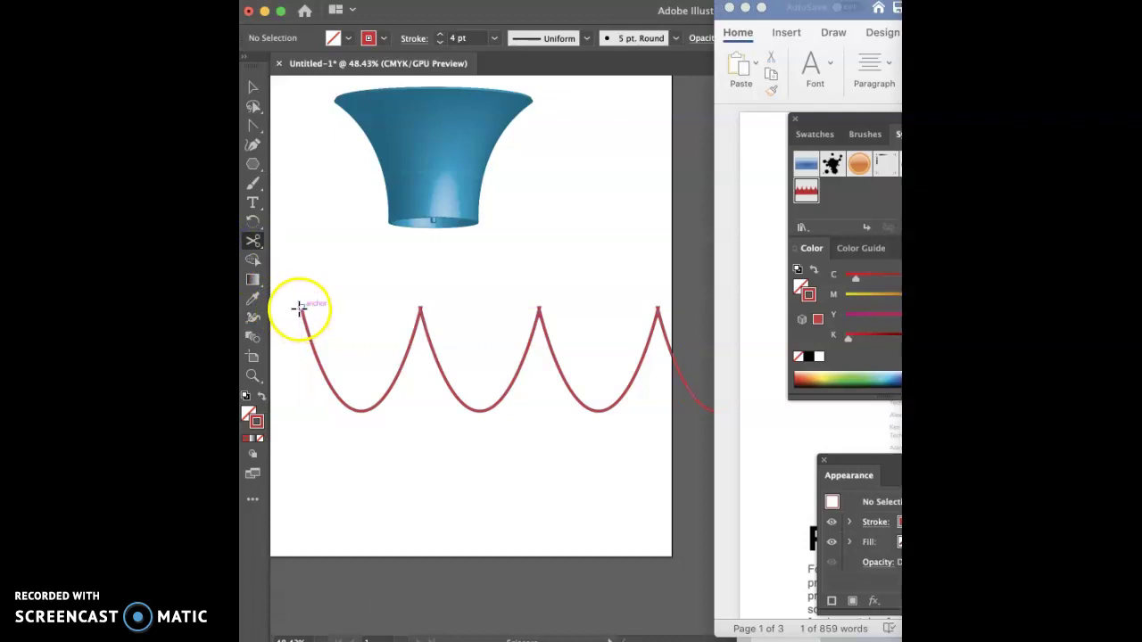
pyautogui.moveTo(344, 411); pyautogui.dragTo(361, 409)
pyautogui.click(410, 475)
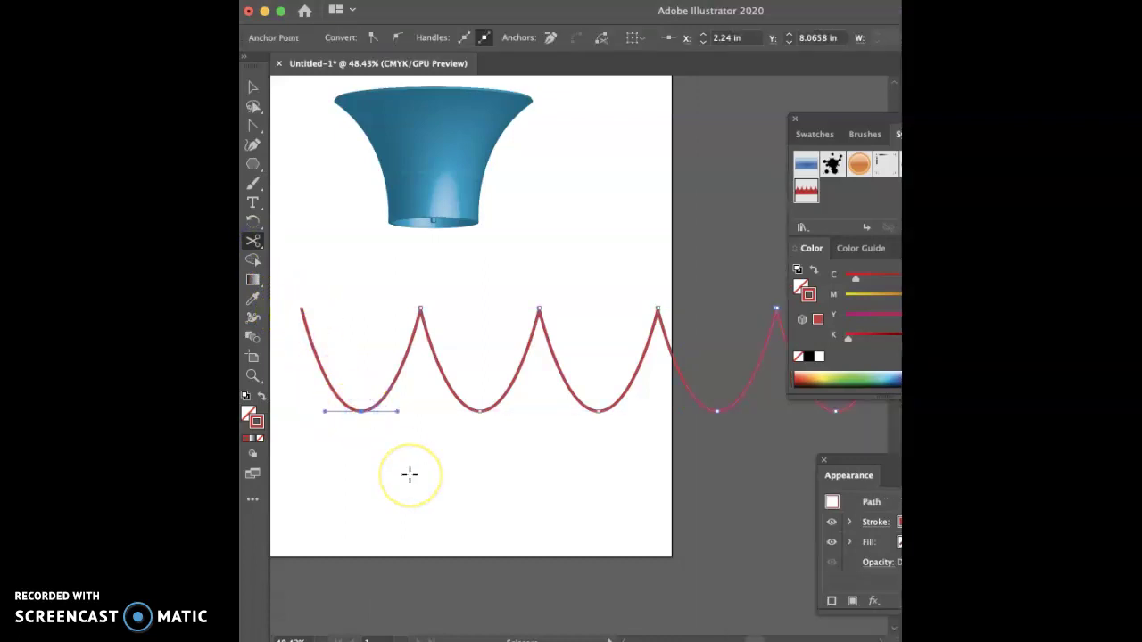
pyautogui.click(296, 307)
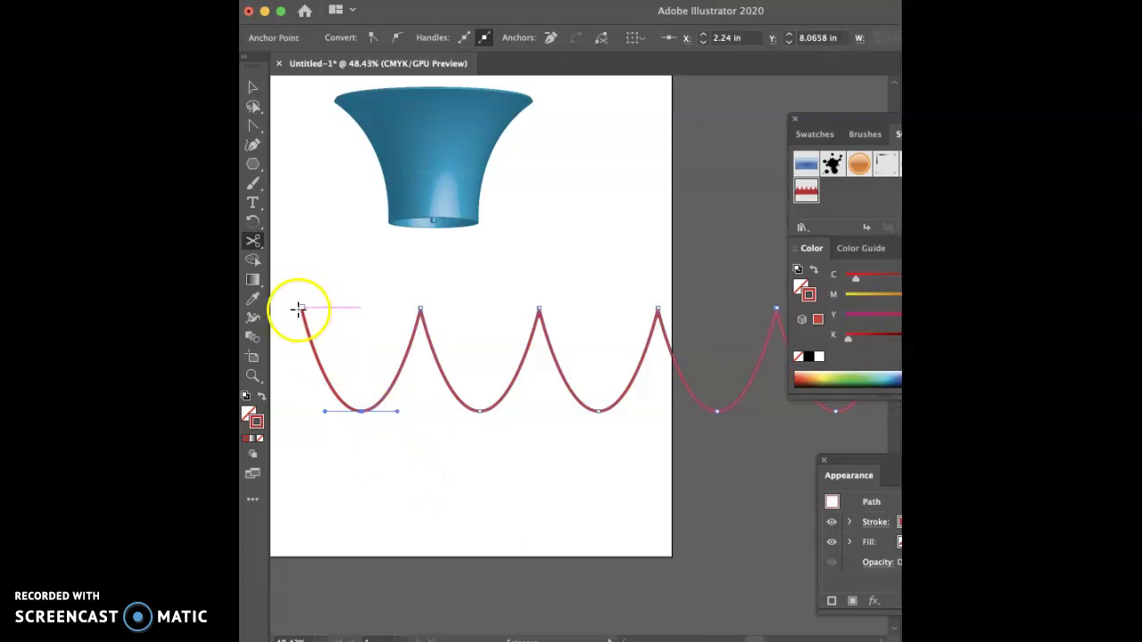
# Step: Directly select the cut-off left half of the first curve and delete it
pyautogui.click(255, 104)
pyautogui.click(254, 88)
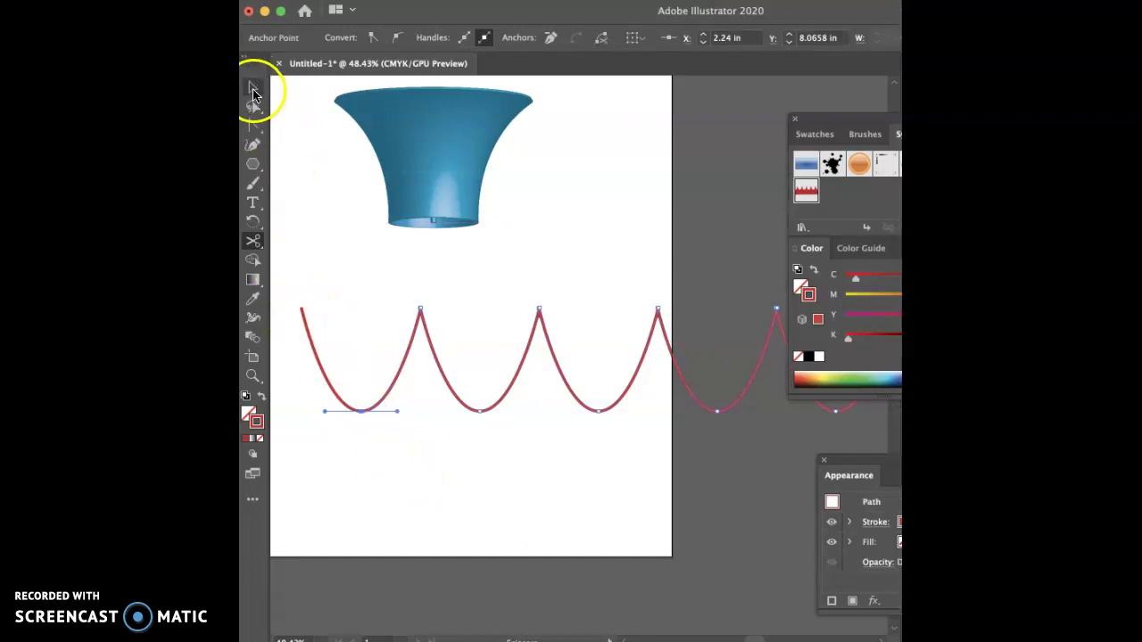
pyautogui.click(312, 286)
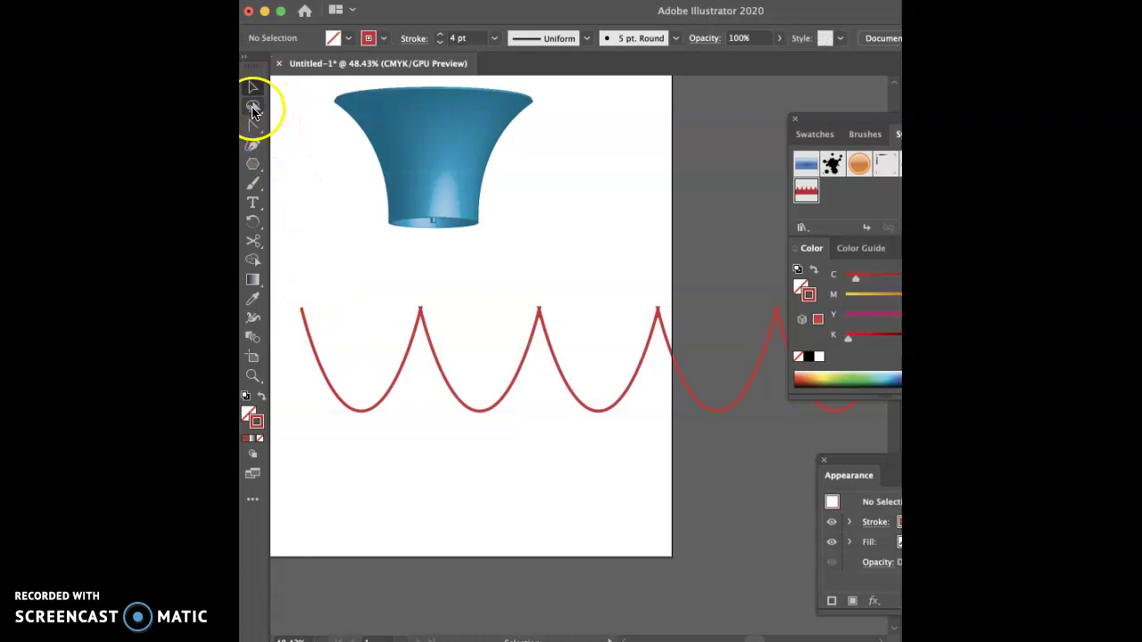
pyautogui.click(254, 107)
pyautogui.click(295, 107)
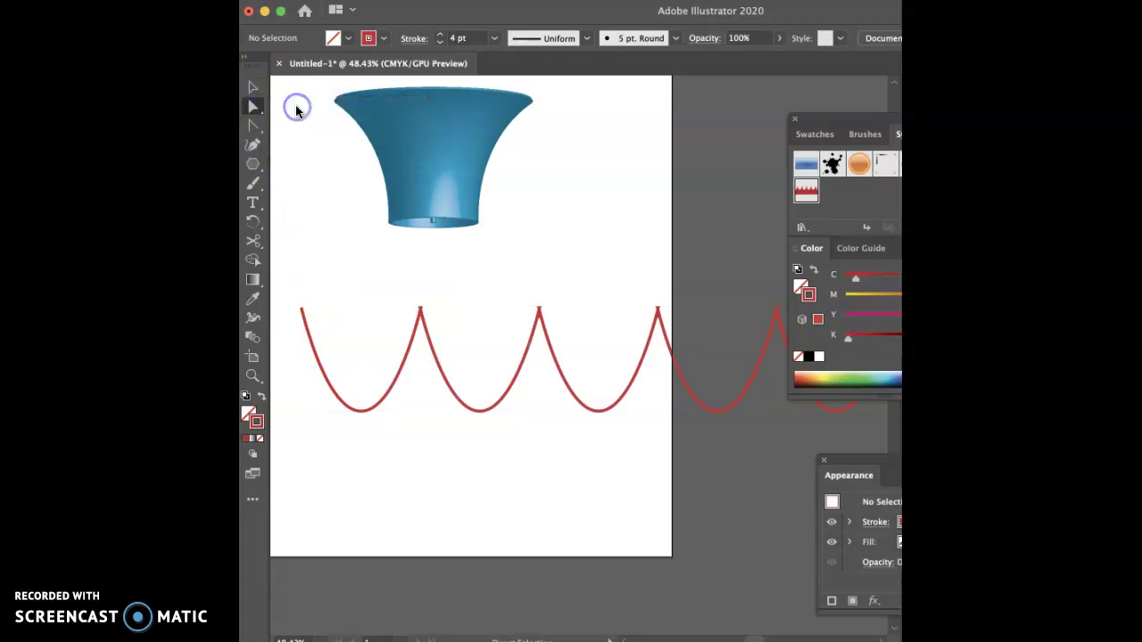
pyautogui.click(314, 346)
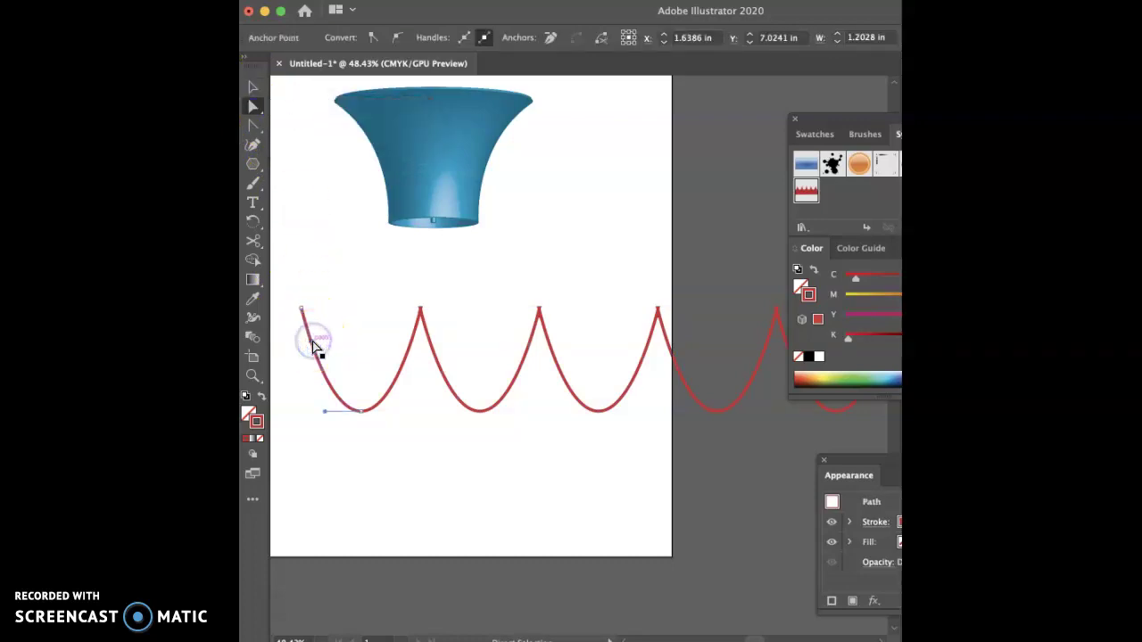
pyautogui.press('Delete')
pyautogui.click(314, 346)
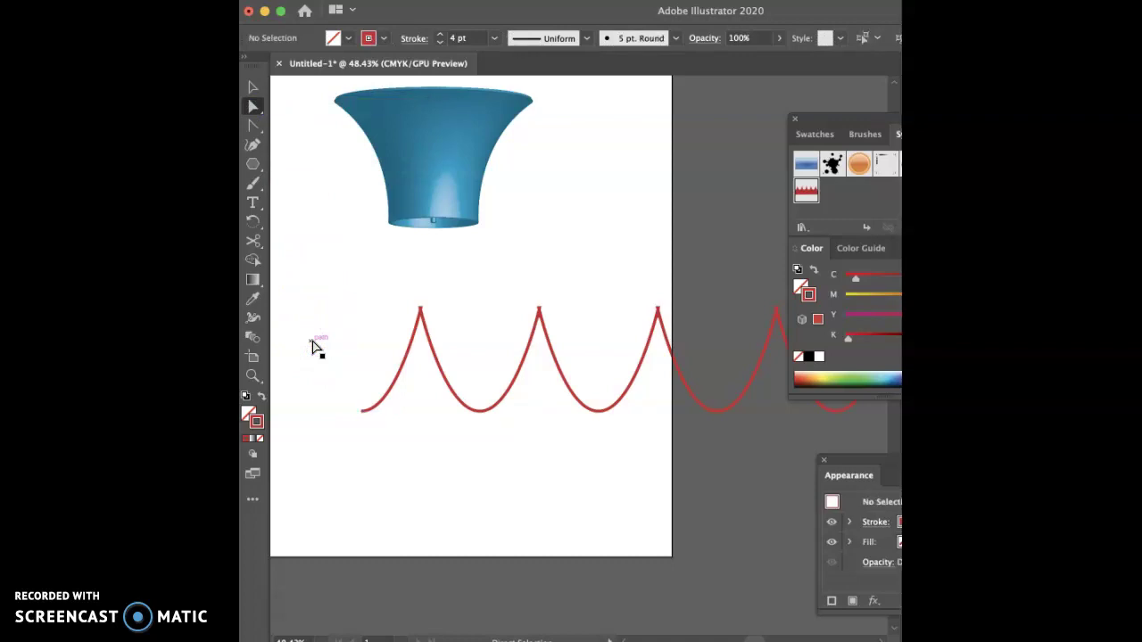
# Step: Cut the scalloped line with the Scissors tool at the lowest anchor point of the last curve
pyautogui.hscroll(8, 528, 458)
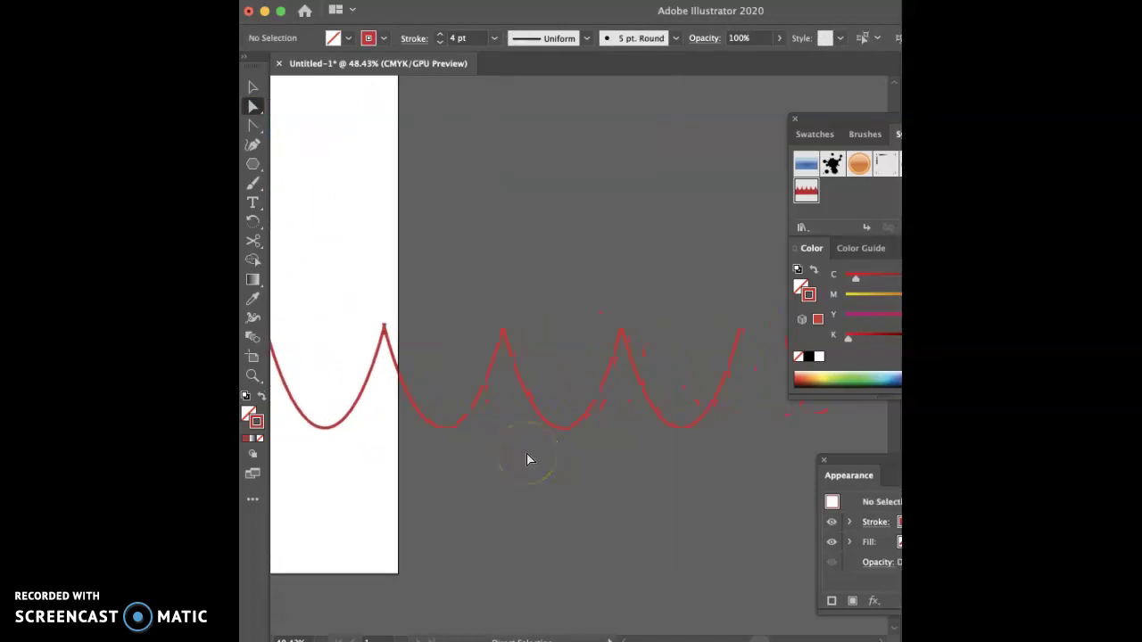
pyautogui.click(628, 382)
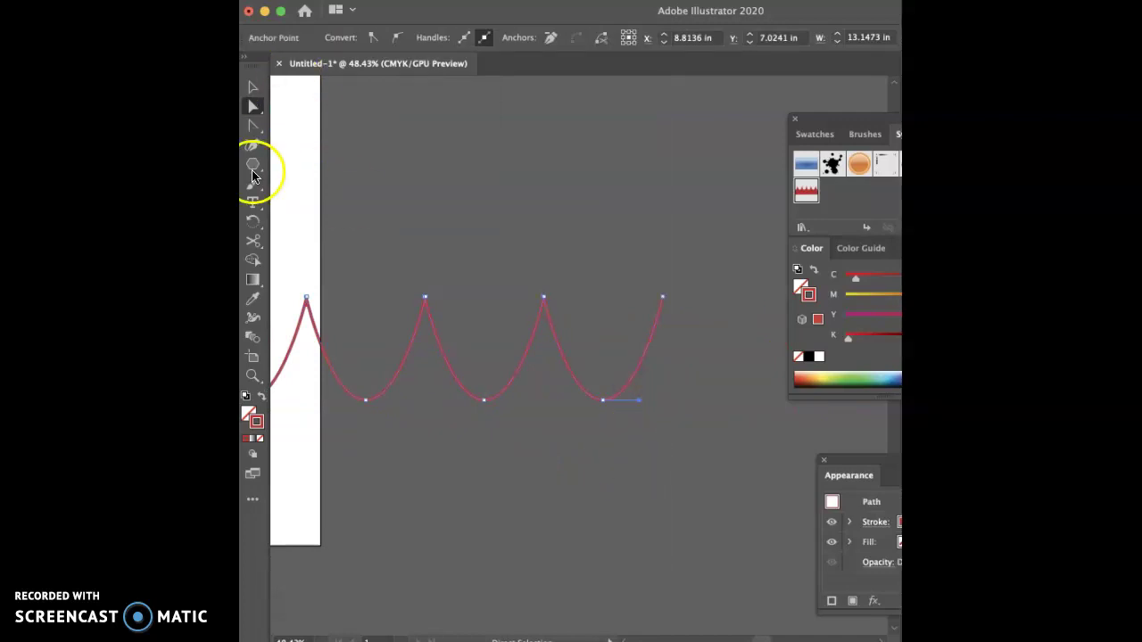
pyautogui.click(253, 241)
pyautogui.click(604, 401)
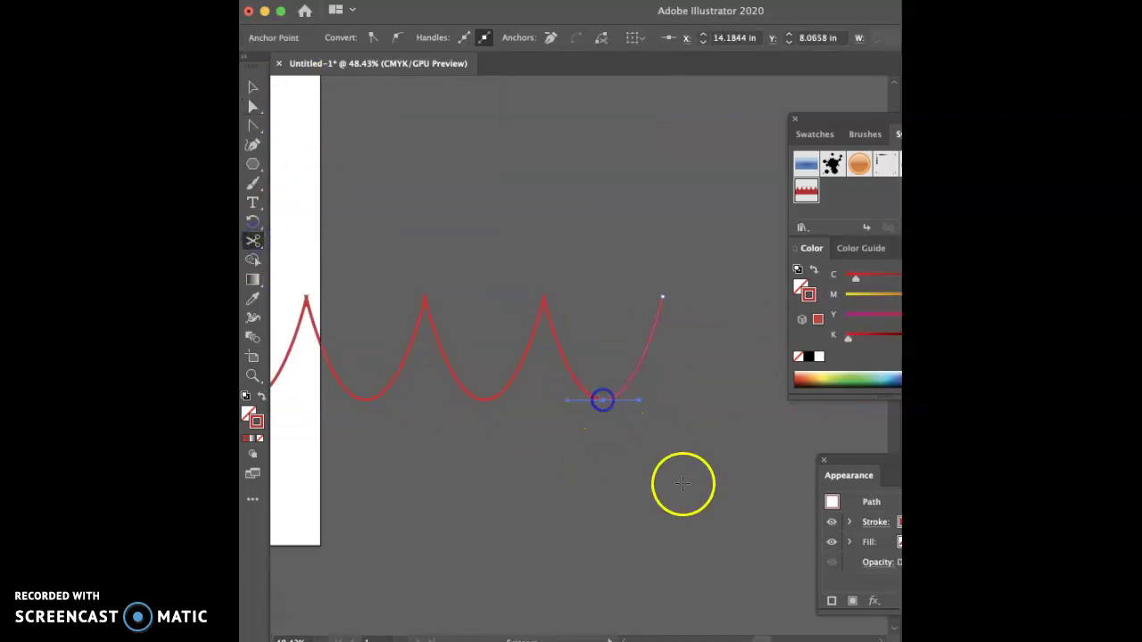
# Step: Directly select the cut-off right half of the last curve and delete it
pyautogui.click(254, 106)
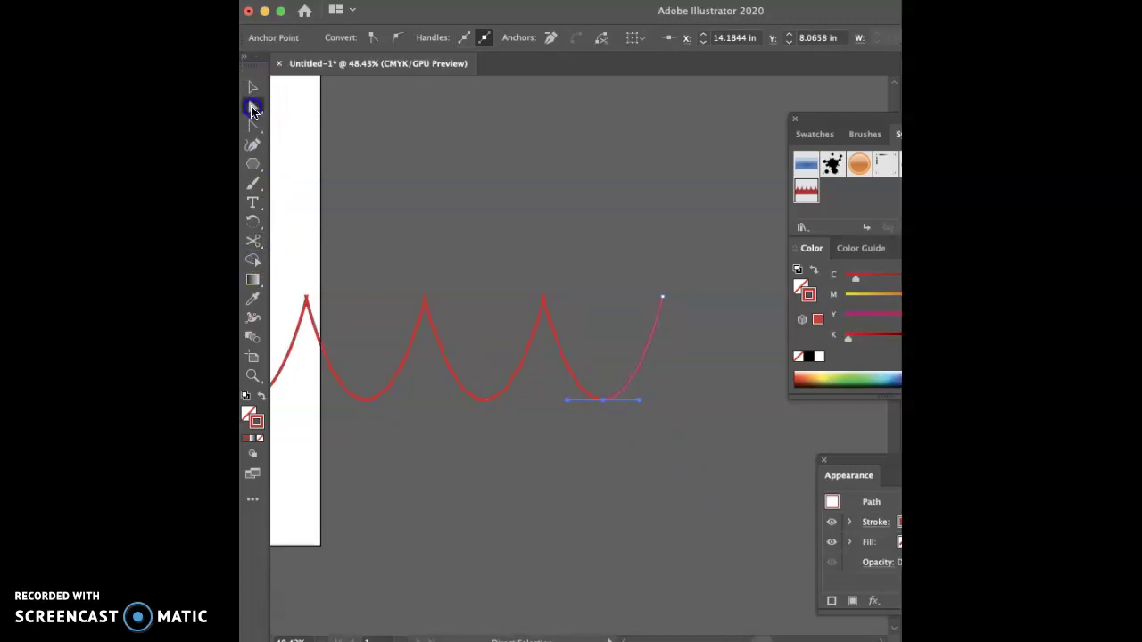
pyautogui.click(713, 323)
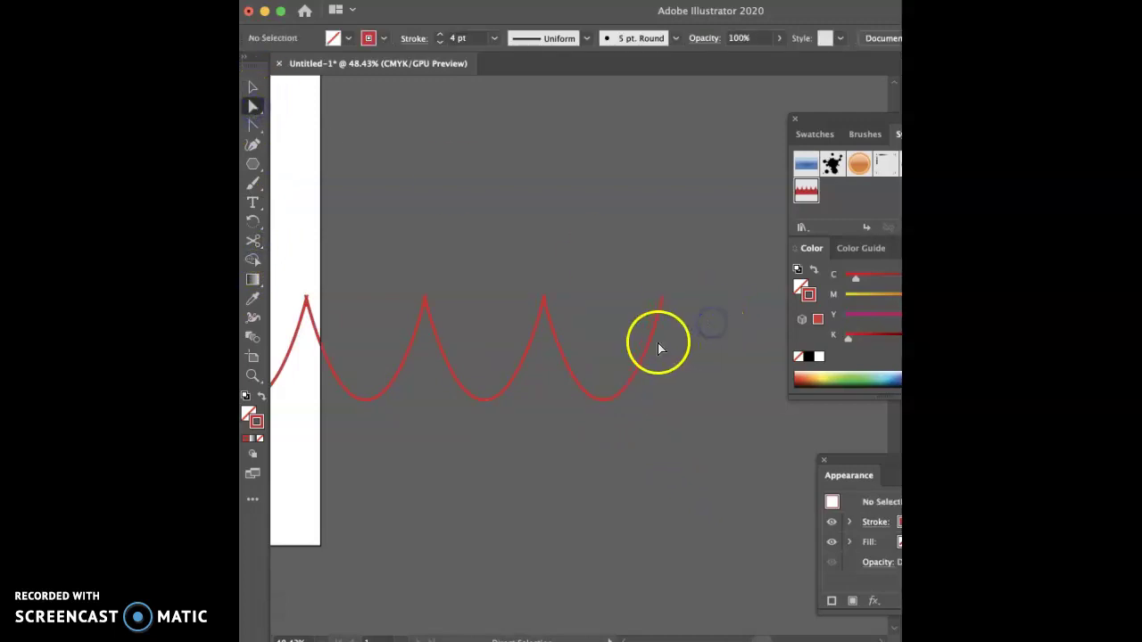
pyautogui.press('Delete')
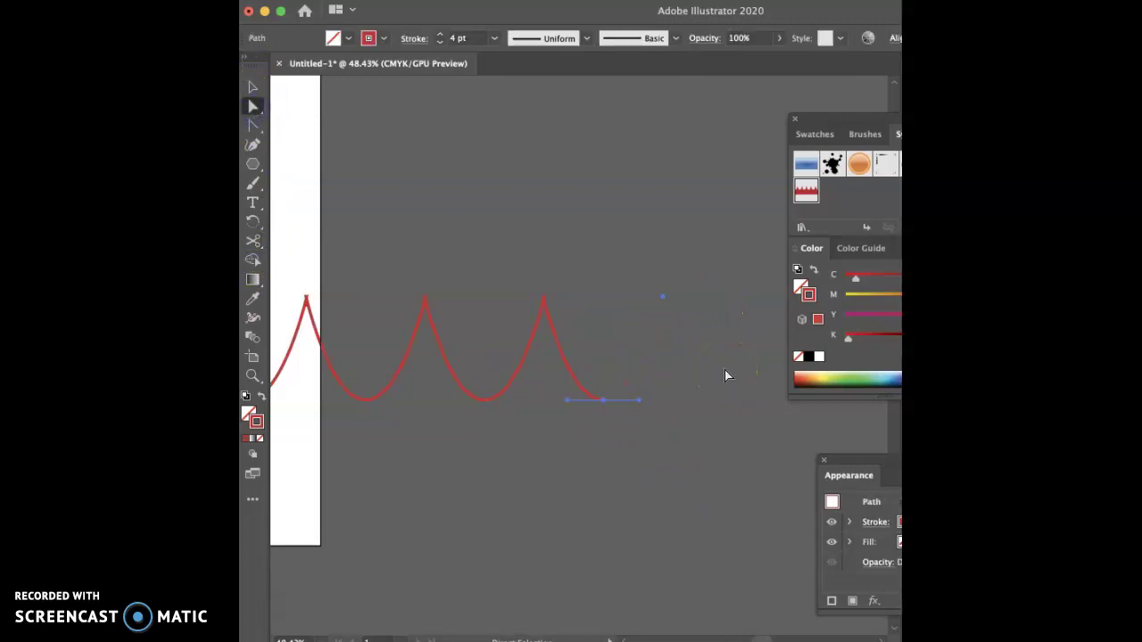
# Step: Examine the trimmed scalloped line along its full length, selecting it by its segments and as a whole, and deselect it
pyautogui.hscroll(-10, 475, 468)
pyautogui.scroll(-2, 475, 468)
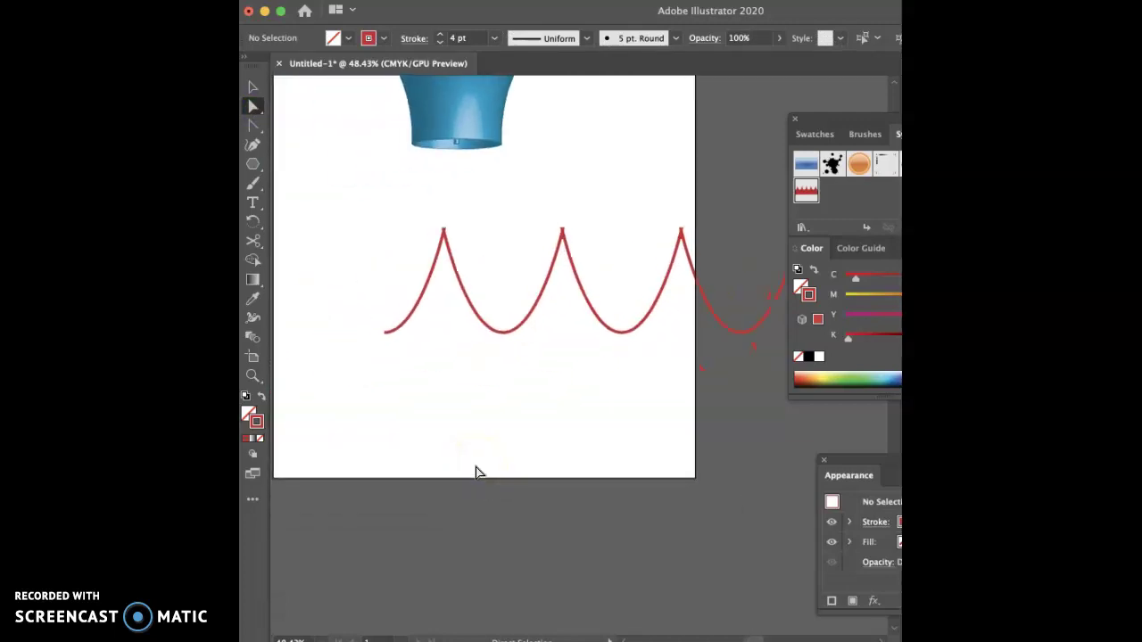
pyautogui.press('super+minus')
pyautogui.hscroll(3, 643, 472)
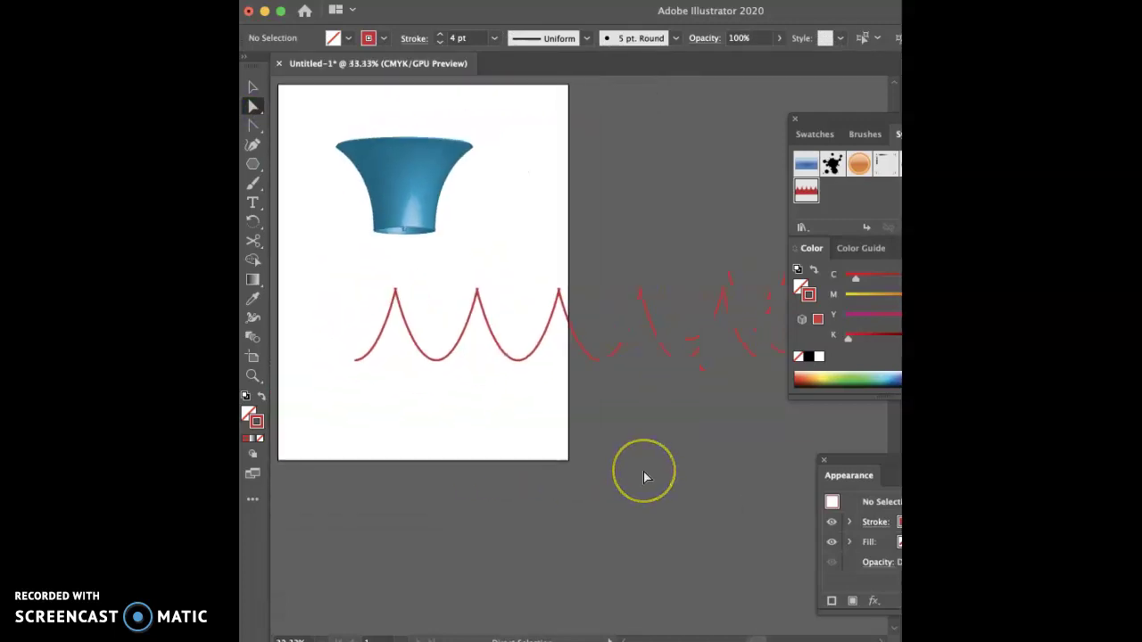
pyautogui.click(607, 351)
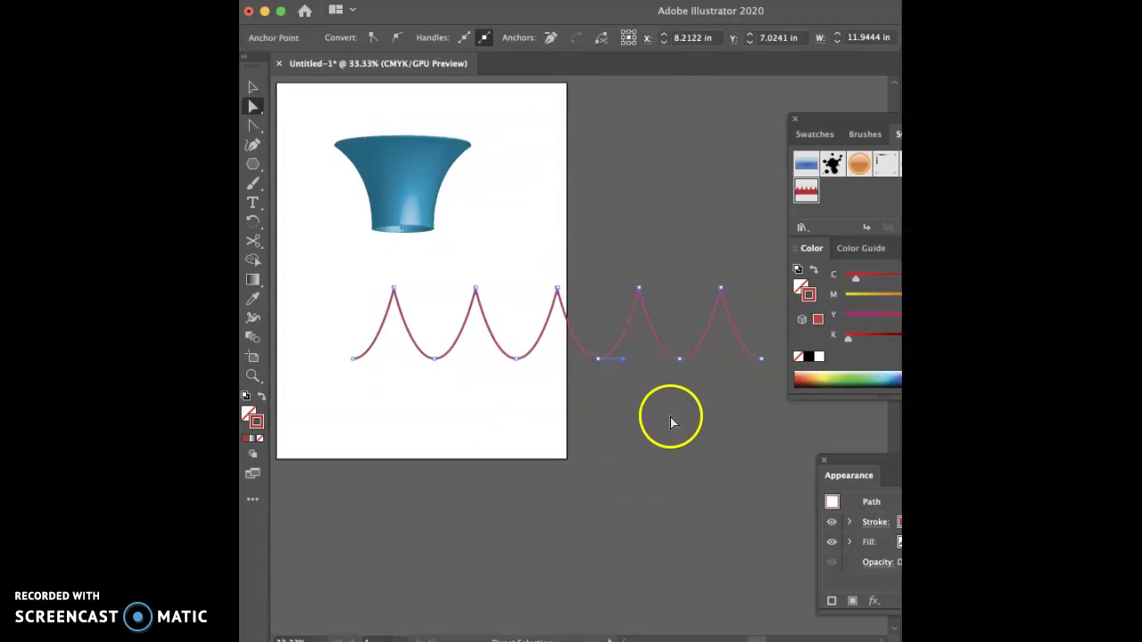
pyautogui.click(618, 420)
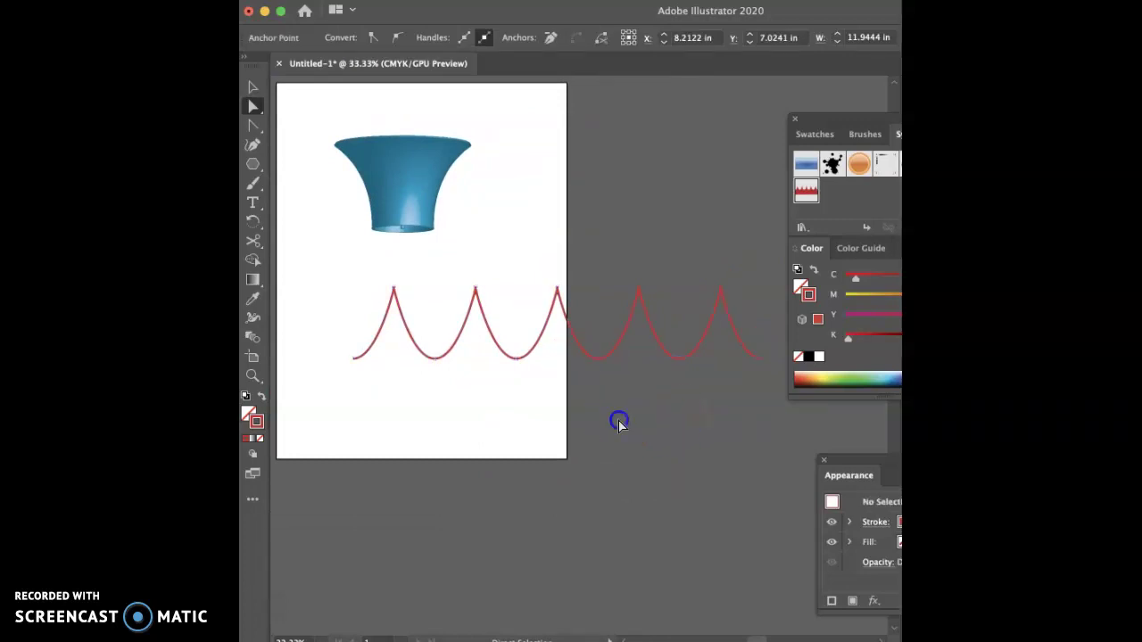
pyautogui.click(250, 85)
pyautogui.click(496, 346)
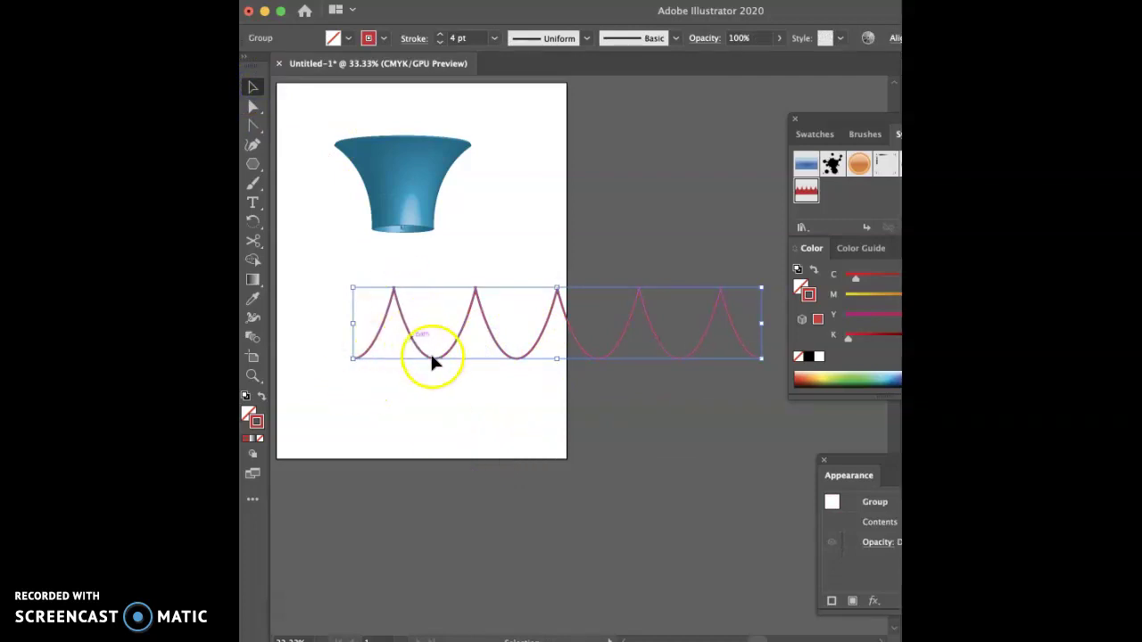
pyautogui.click(729, 428)
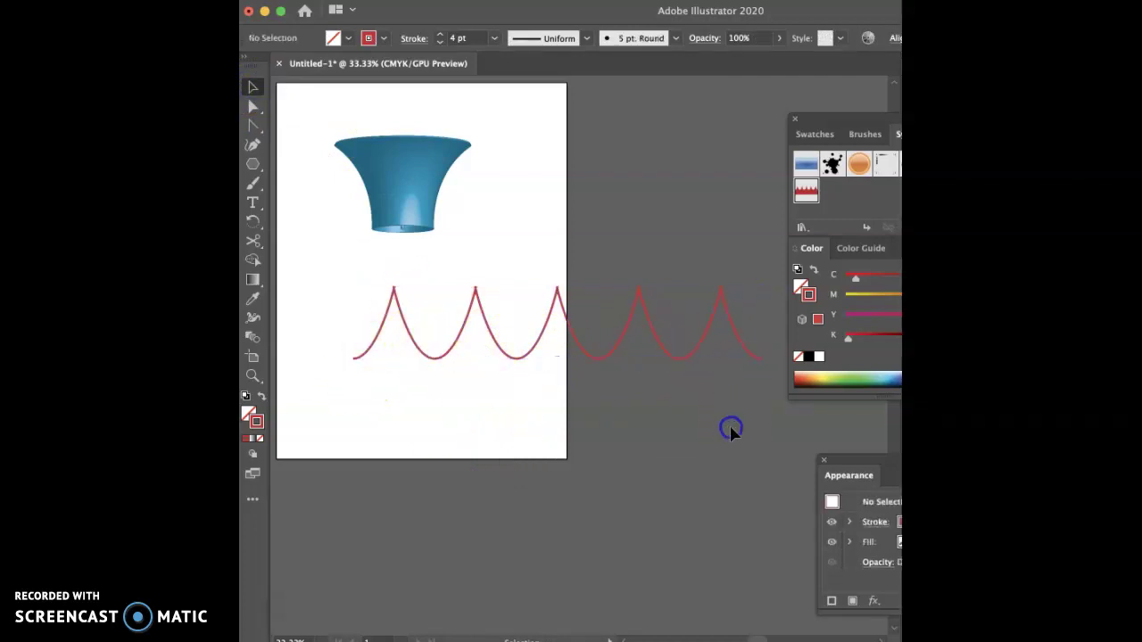
# Step: Close the scalloped line with the Pen tool by adding a vertical line below each end and a straight base joining them
pyautogui.click(255, 145)
pyautogui.click(247, 147)
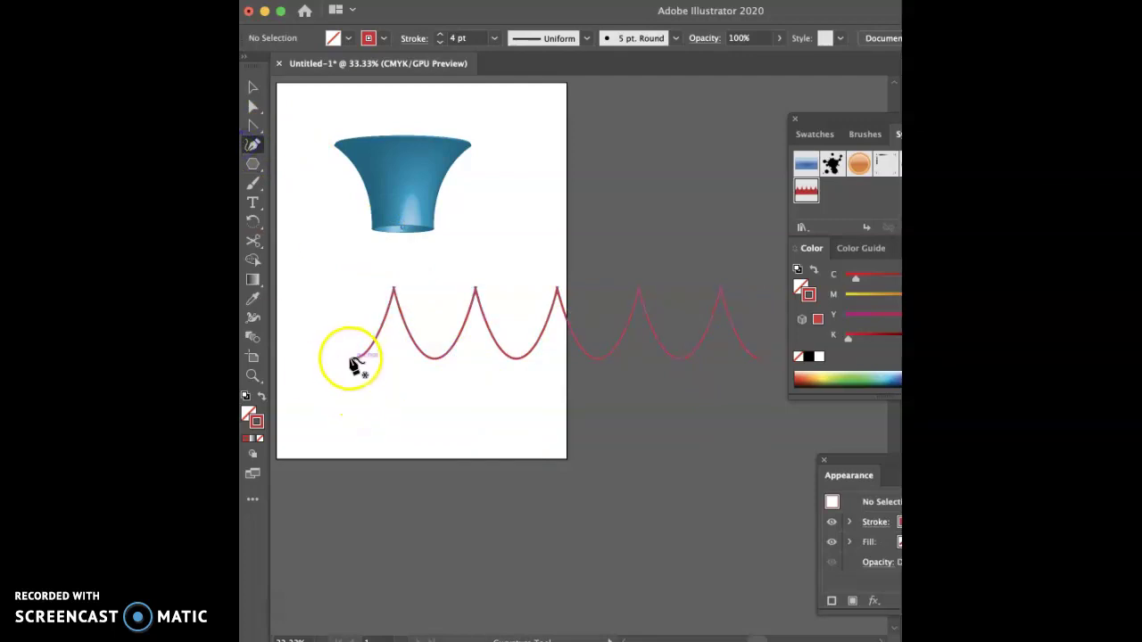
pyautogui.click(253, 125)
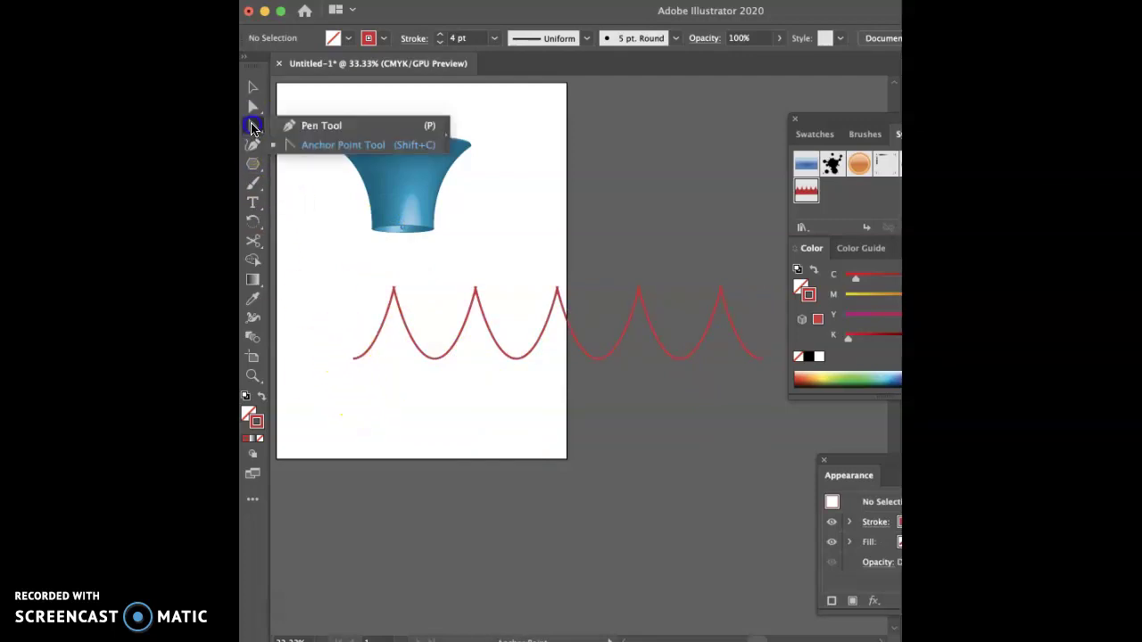
pyautogui.moveTo(252, 129); pyautogui.dragTo(323, 126)
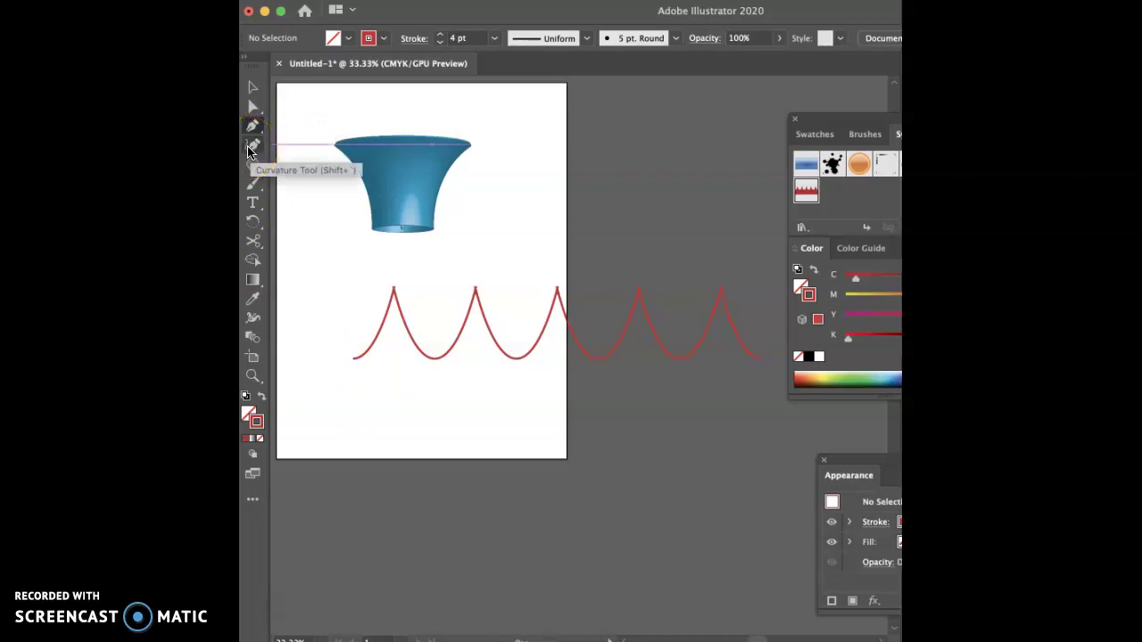
pyautogui.click(253, 126)
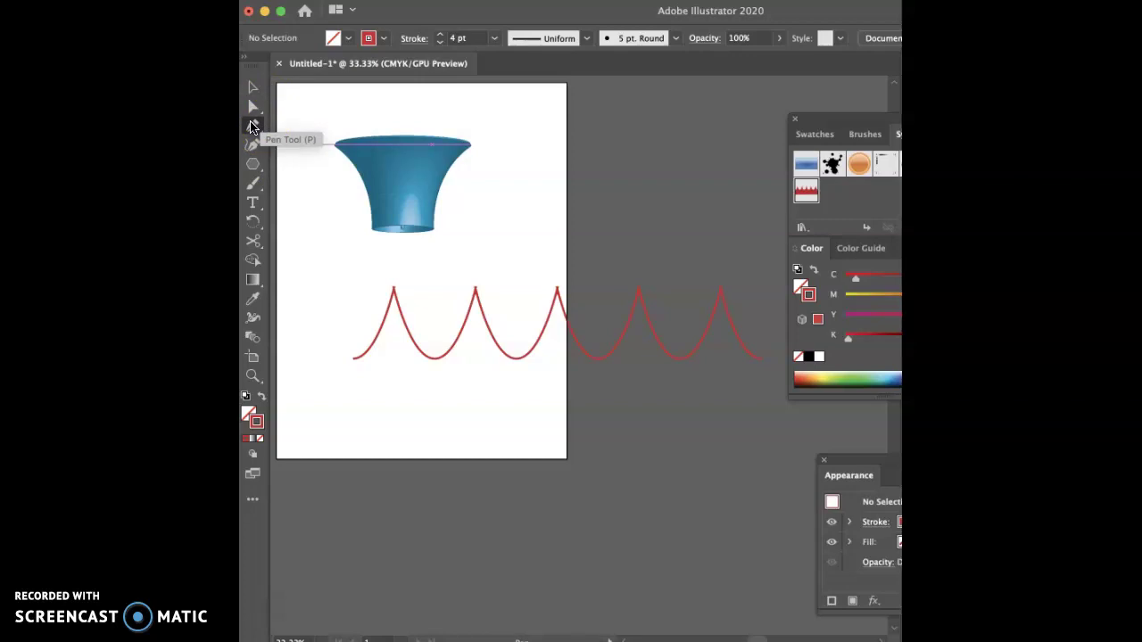
pyautogui.click(252, 126)
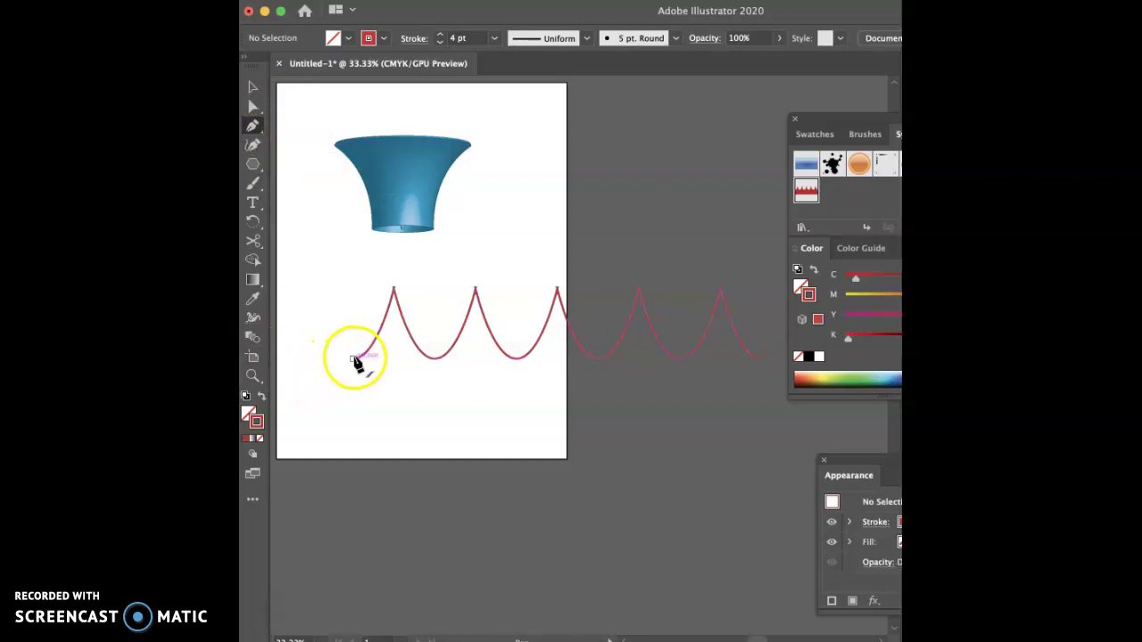
pyautogui.click(355, 360)
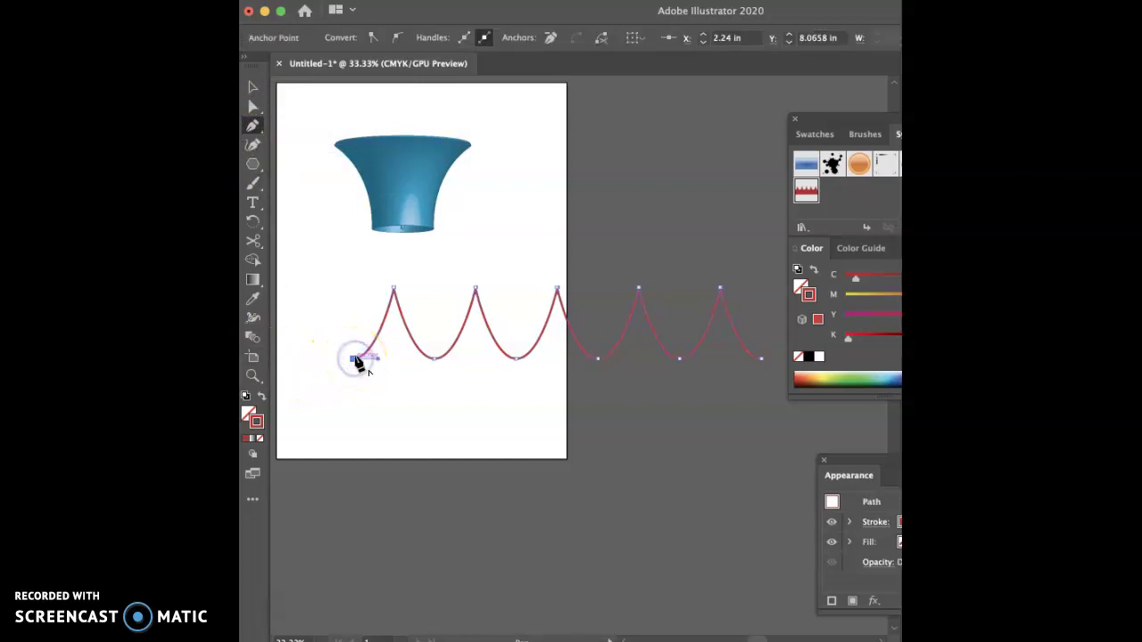
pyautogui.click(354, 450)
pyautogui.click(763, 451)
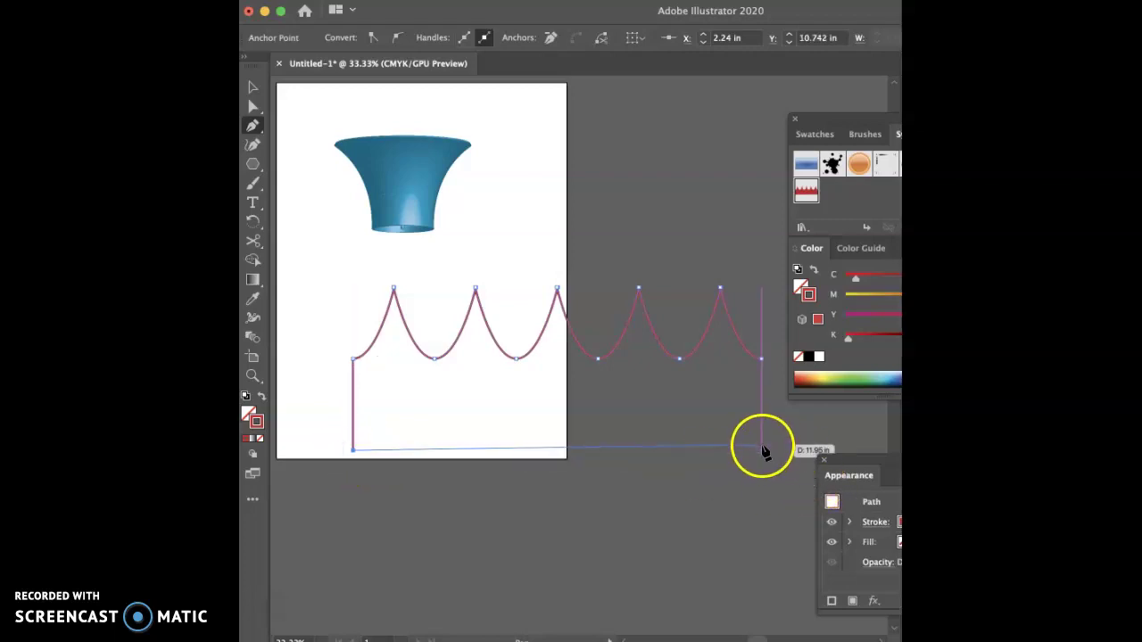
pyautogui.click(759, 359)
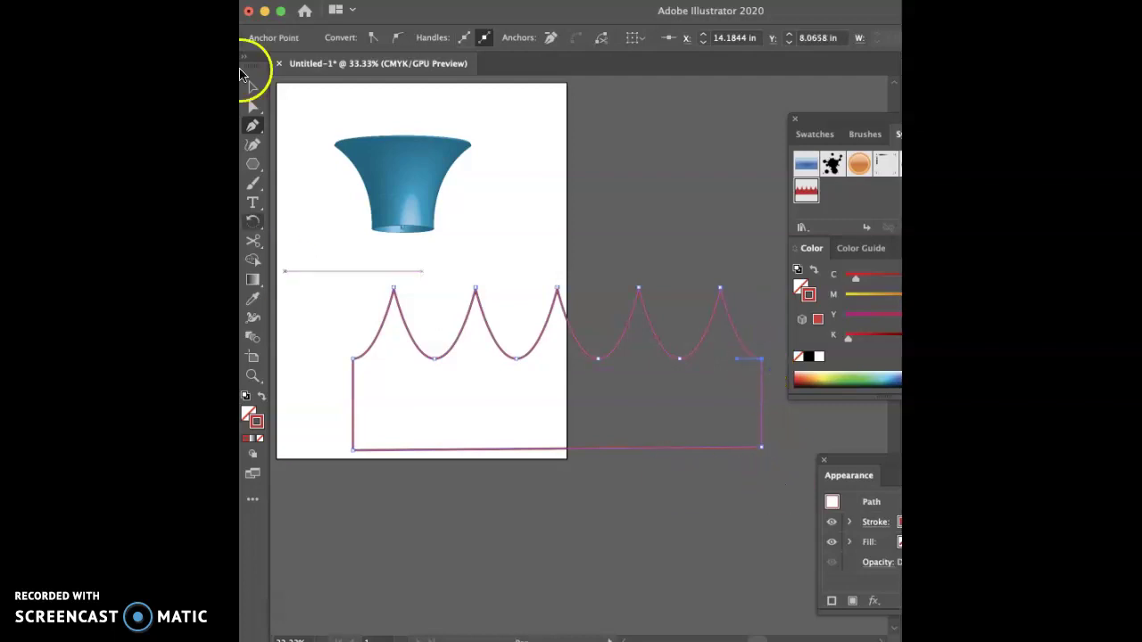
# Step: Finish the closed path and select the whole crown outline
pyautogui.click(253, 86)
pyautogui.click(289, 269)
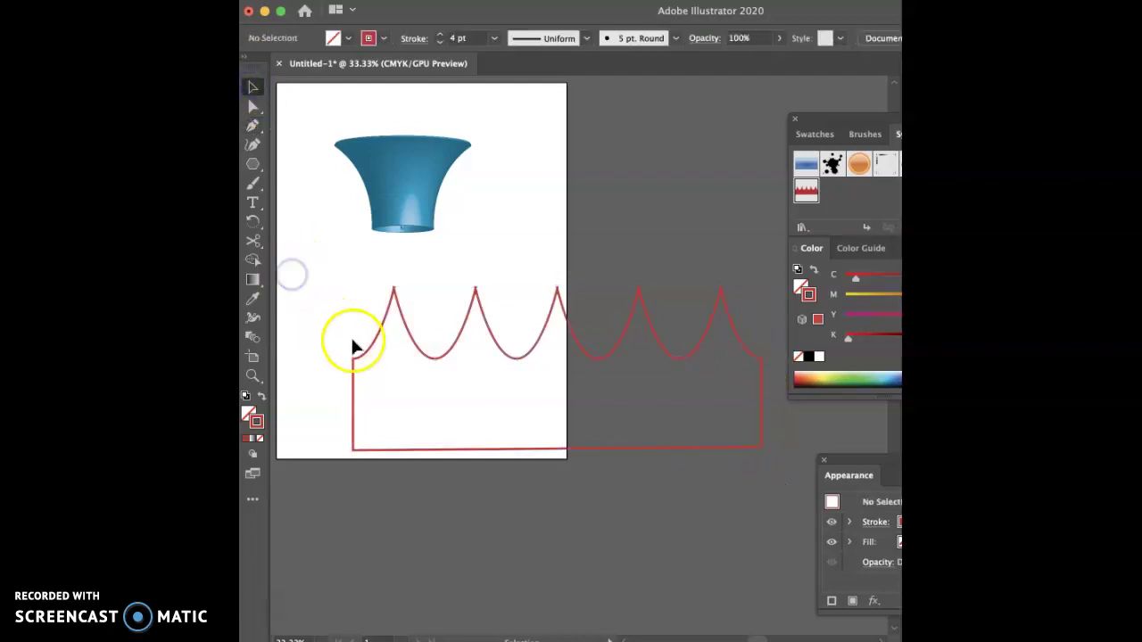
pyautogui.click(372, 353)
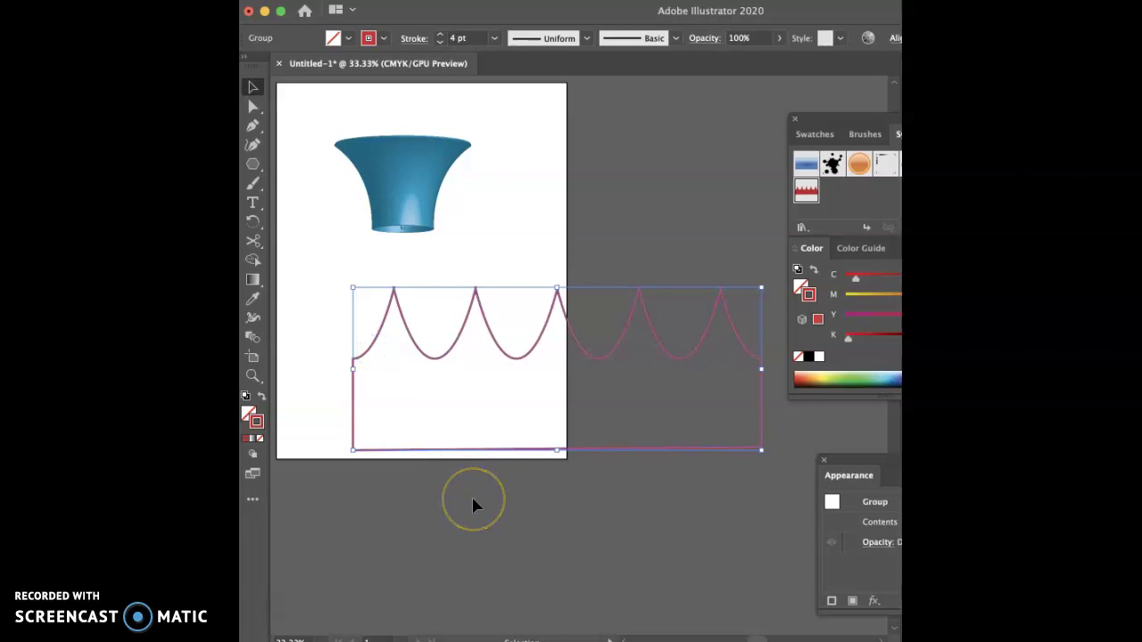
pyautogui.click(260, 437)
pyautogui.click(249, 412)
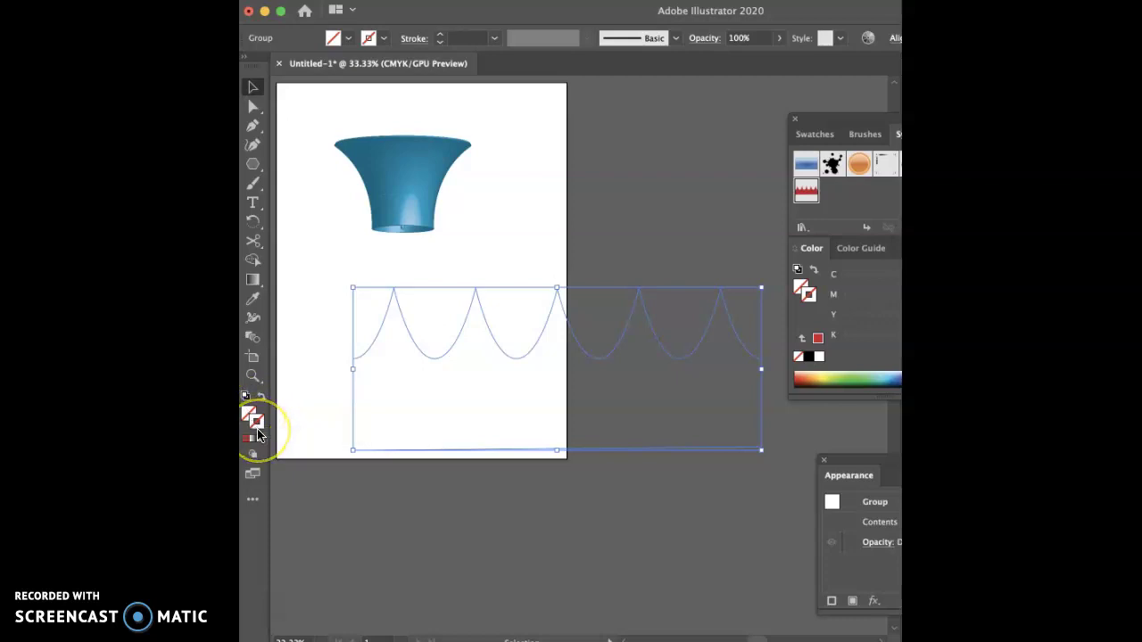
pyautogui.click(256, 434)
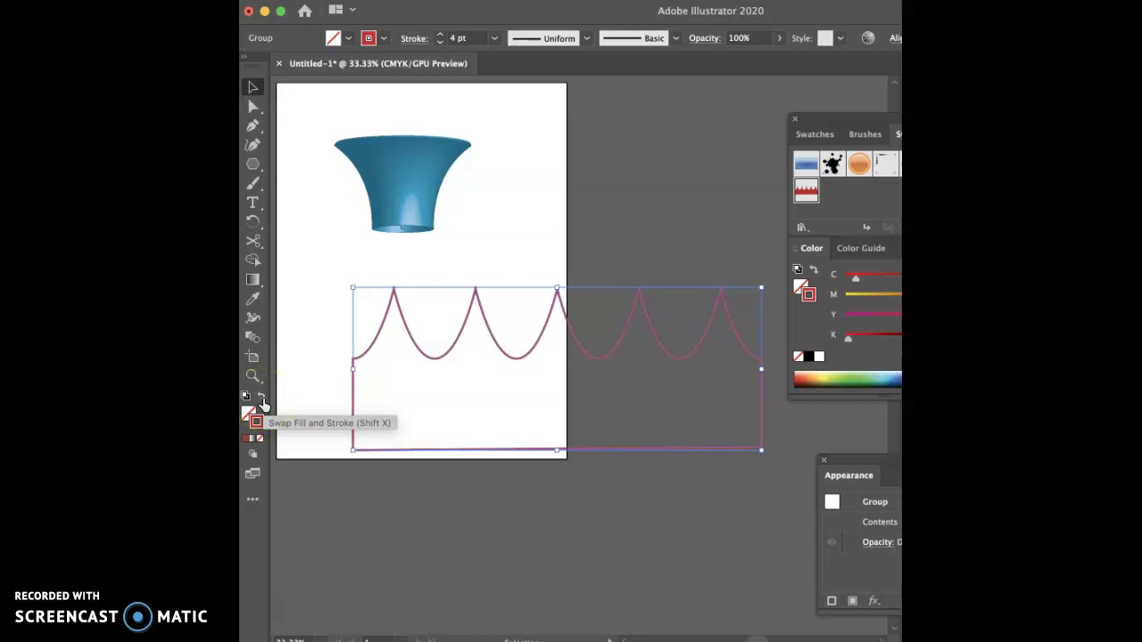
# Step: Swap the crown outline's fill and stroke so it has a red fill and no stroke, and deselect it
pyautogui.click(263, 401)
pyautogui.click(528, 411)
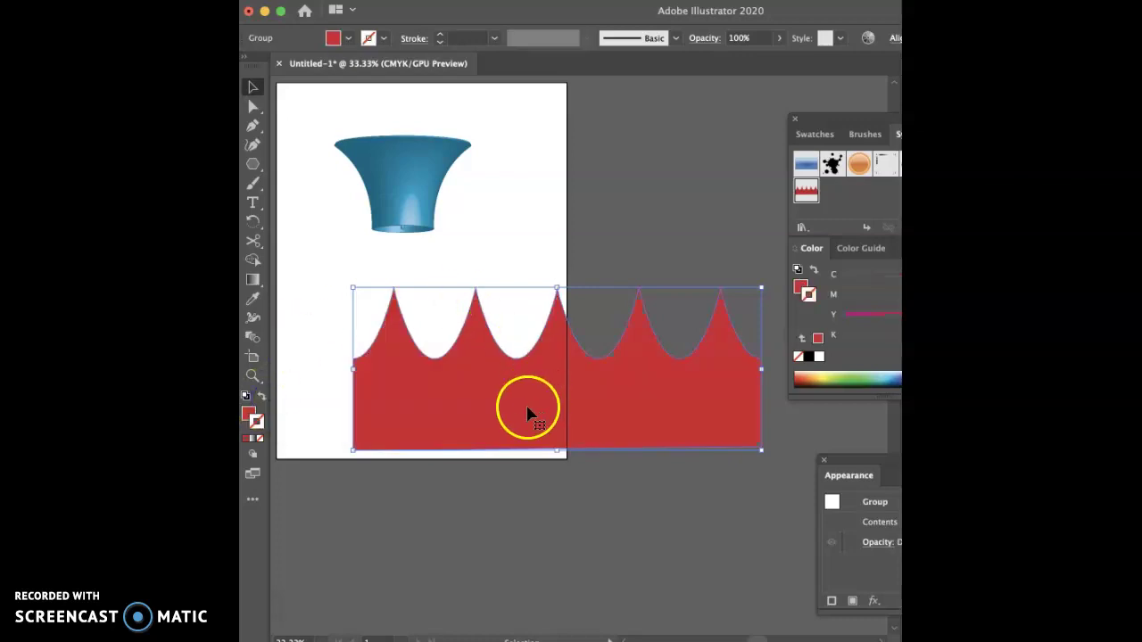
pyautogui.click(580, 241)
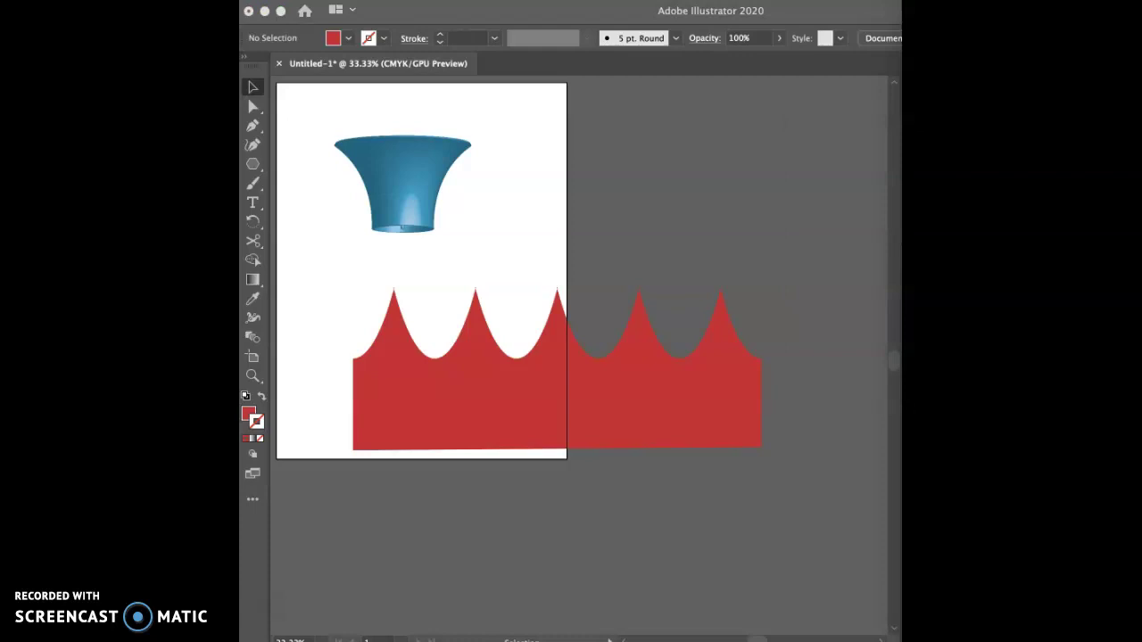
# Step: Separate the Symbols panel from its group and float it above the red crown shape
pyautogui.click(671, 428)
pyautogui.click(678, 332)
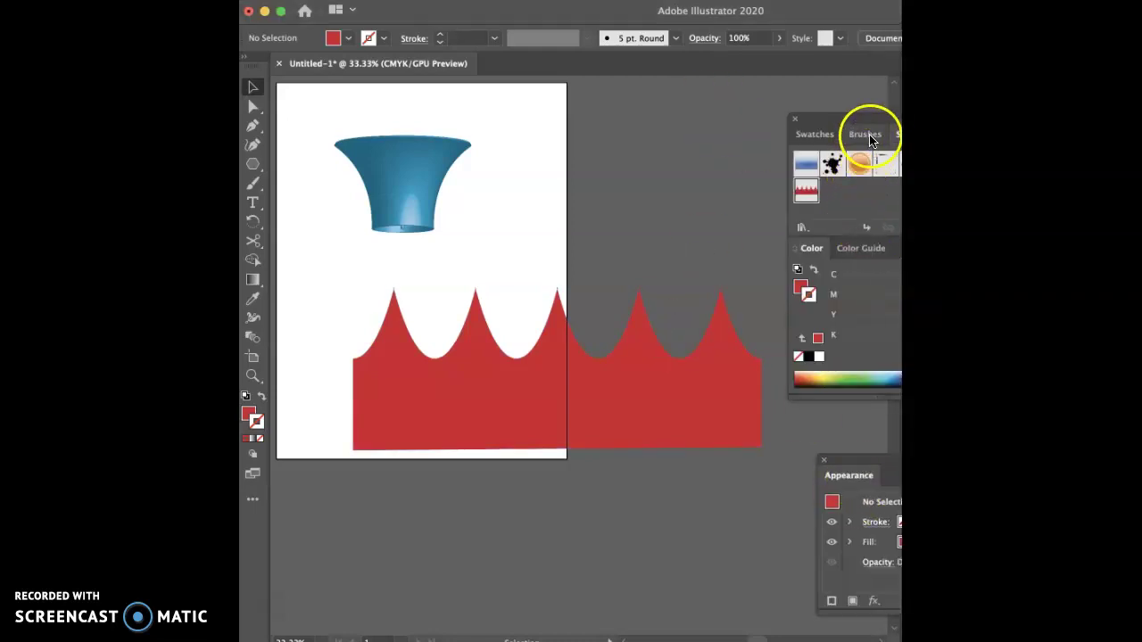
pyautogui.moveTo(897, 134)
pyautogui.mouseDown()
pyautogui.moveTo(747, 110)
pyautogui.moveTo(652, 127)
pyautogui.moveTo(578, 125)
pyautogui.mouseUp()
pyautogui.click(623, 184)
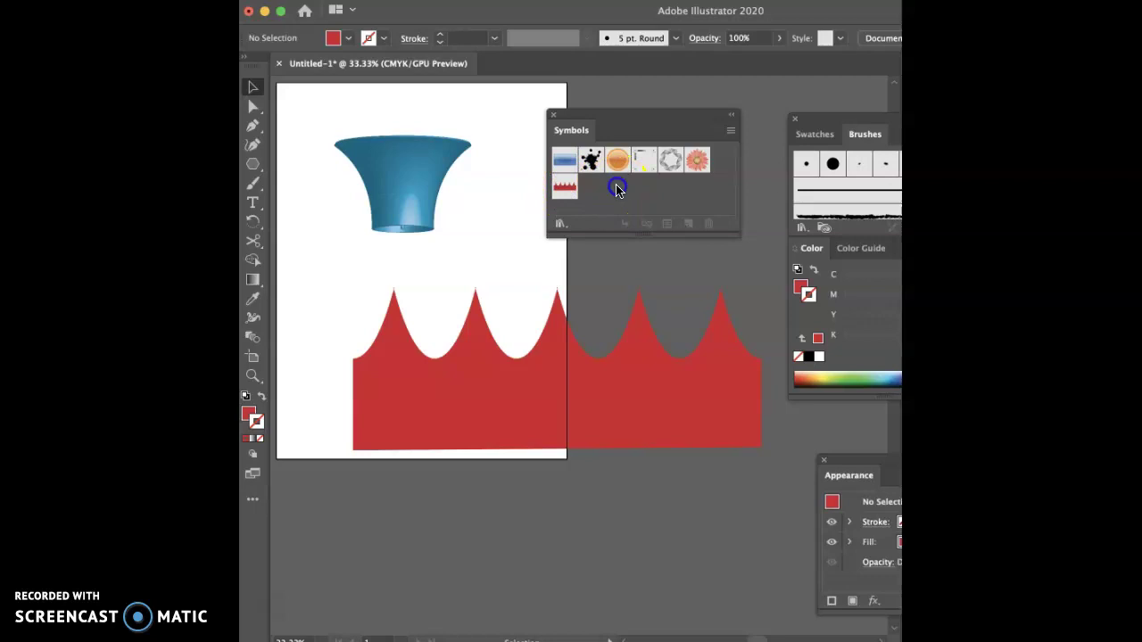
# Step: Make the red crown shape a new symbol named crown3 with export type Graphic and symbol type Static Symbol
pyautogui.click(639, 412)
pyautogui.click(732, 132)
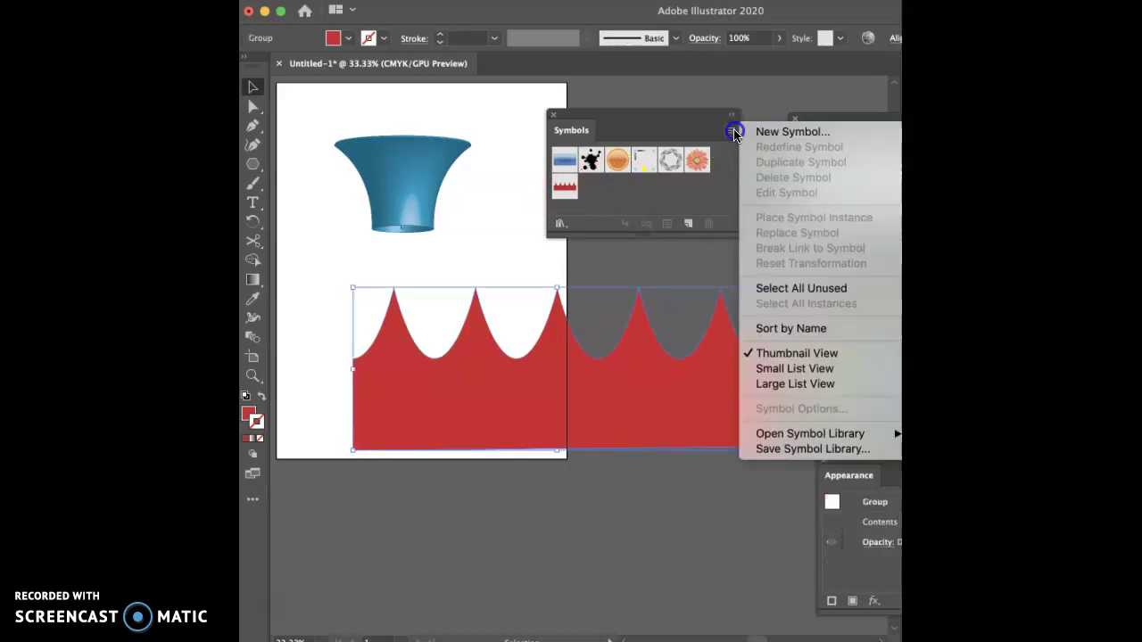
pyautogui.click(758, 130)
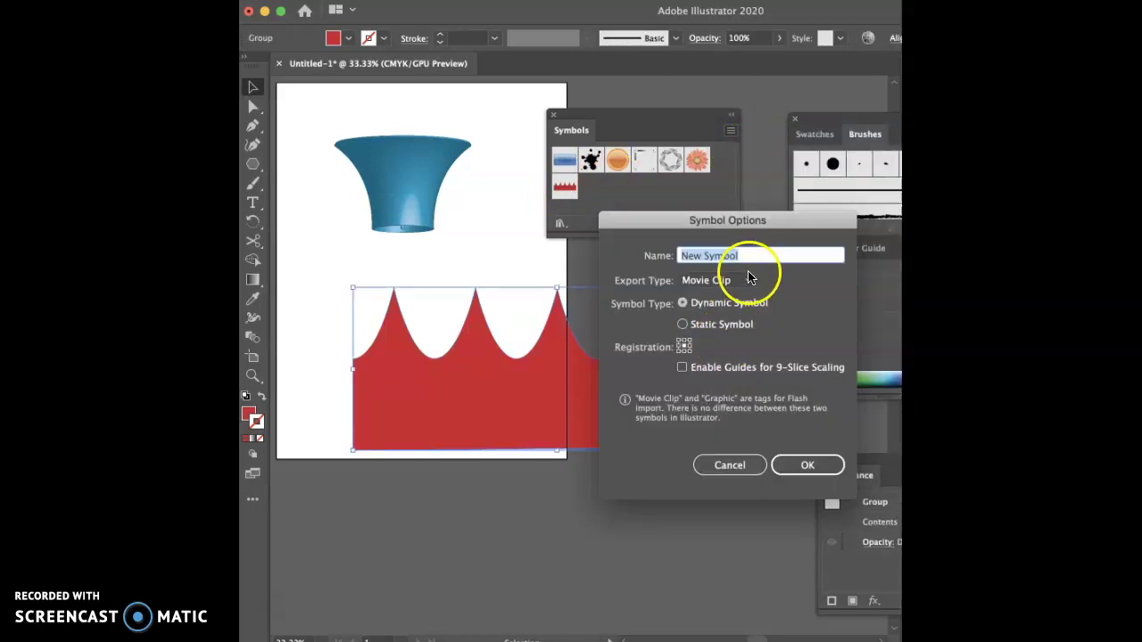
pyautogui.write('crown')
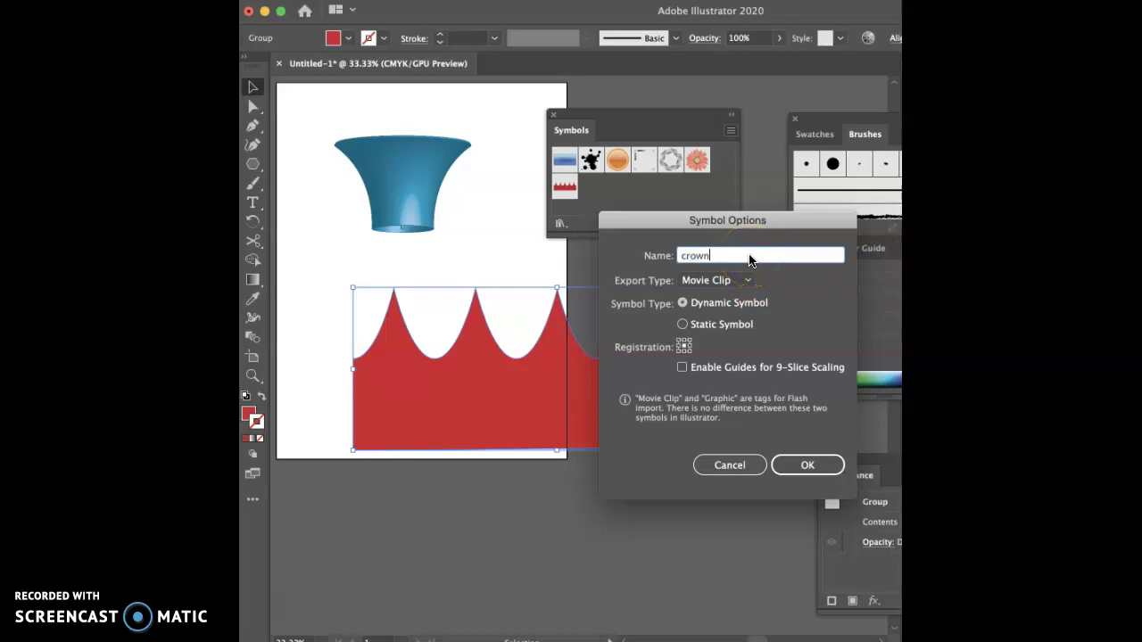
pyautogui.write('3')
pyautogui.click(747, 281)
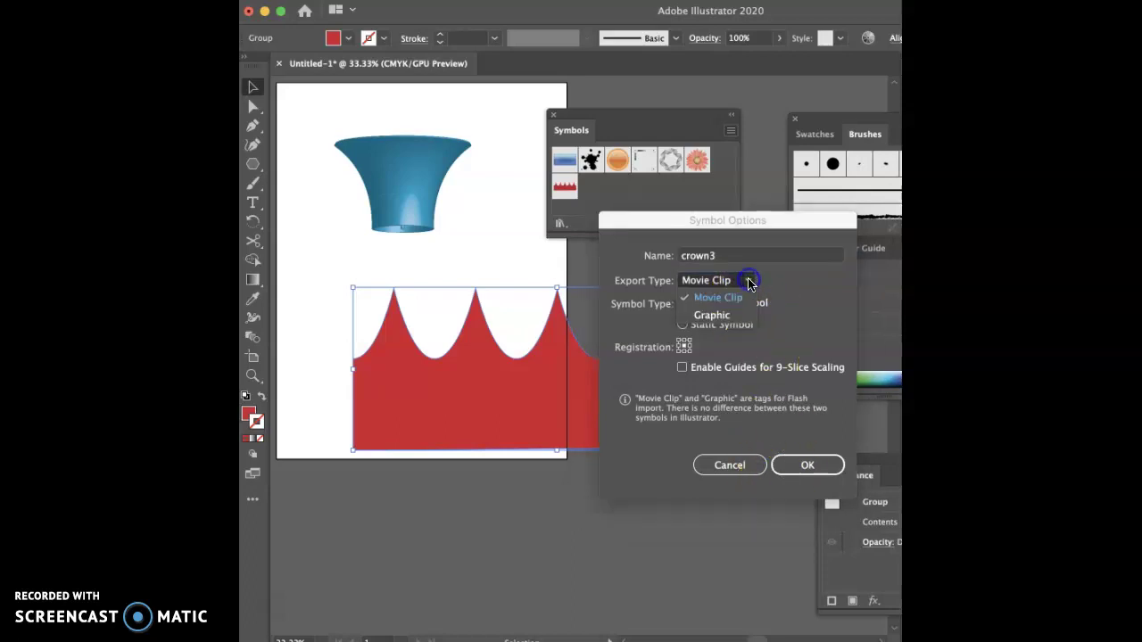
pyautogui.click(712, 315)
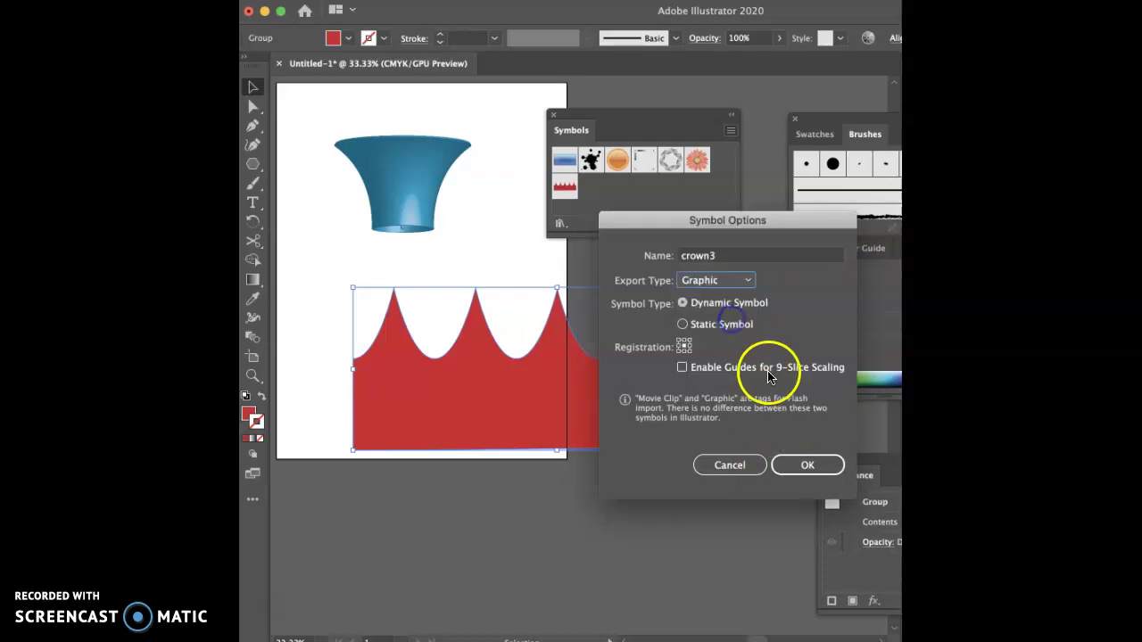
pyautogui.click(683, 325)
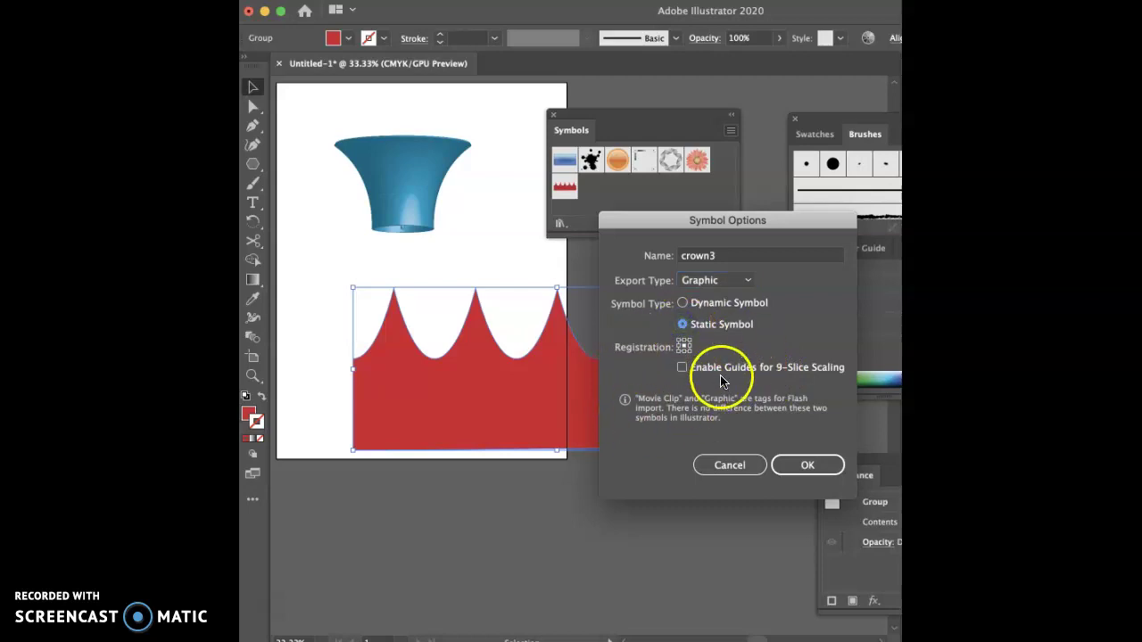
pyautogui.click(809, 465)
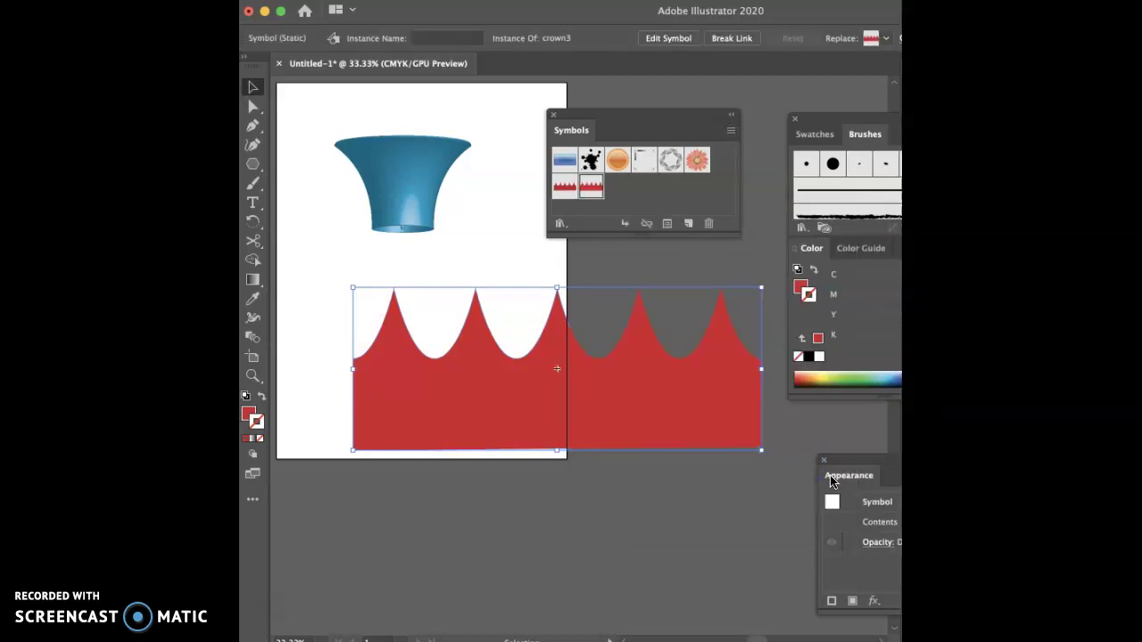
# Step: Select the blue 3D revolved shape on the artboard
pyautogui.click(587, 184)
pyautogui.hotkey('shift', 'Tab')
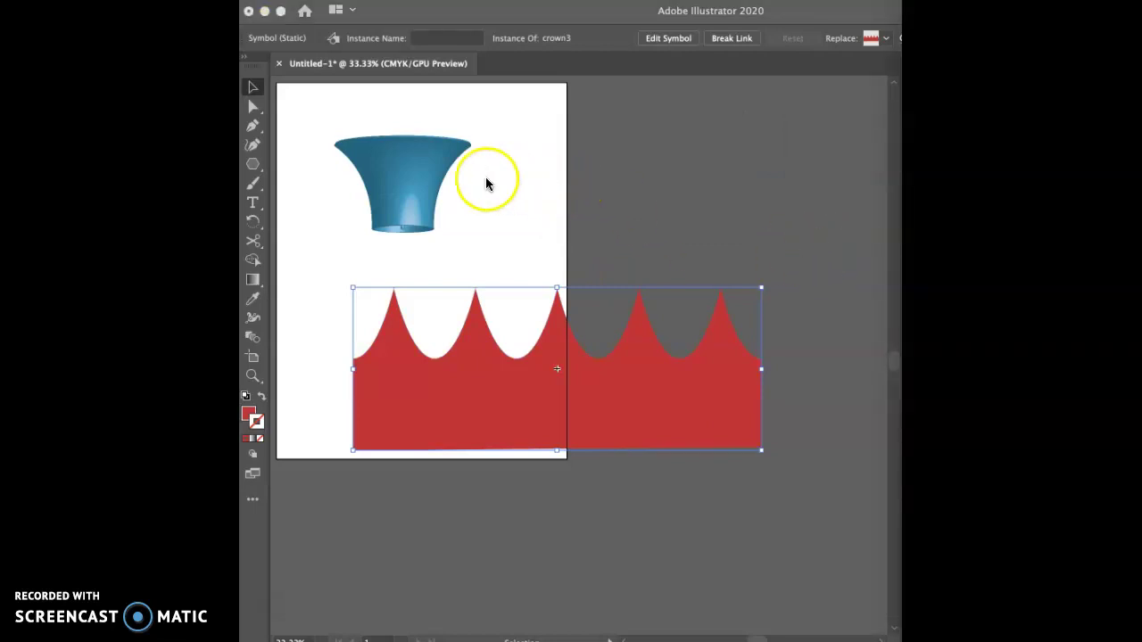
pyautogui.hotkey('shift', 'Tab')
pyautogui.click(429, 187)
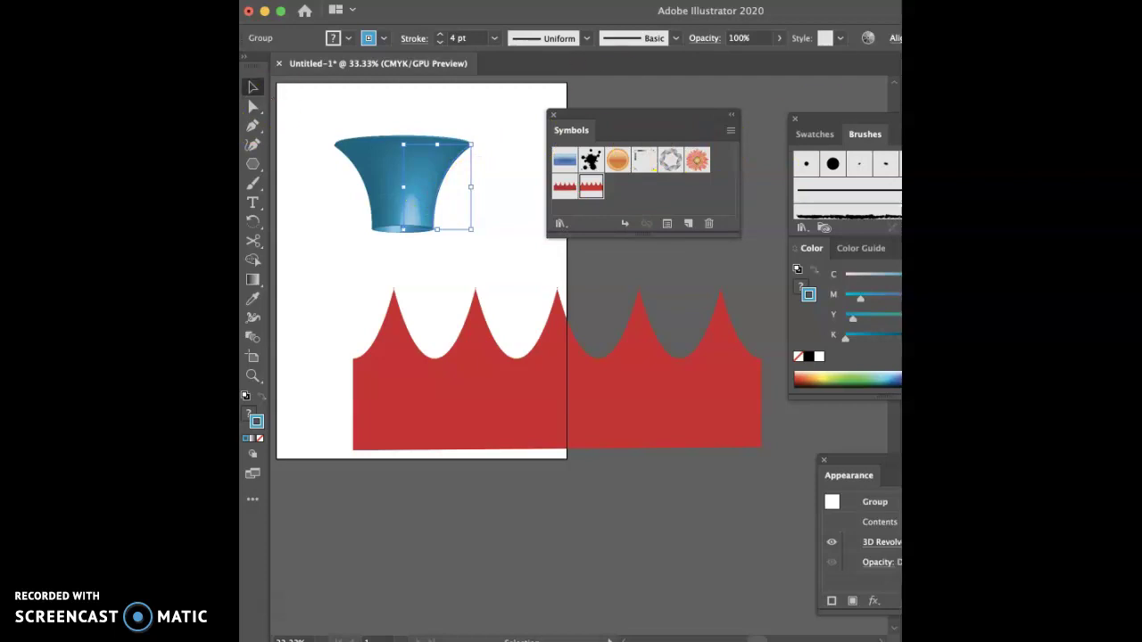
pyautogui.hotkey('shift', 'Tab')
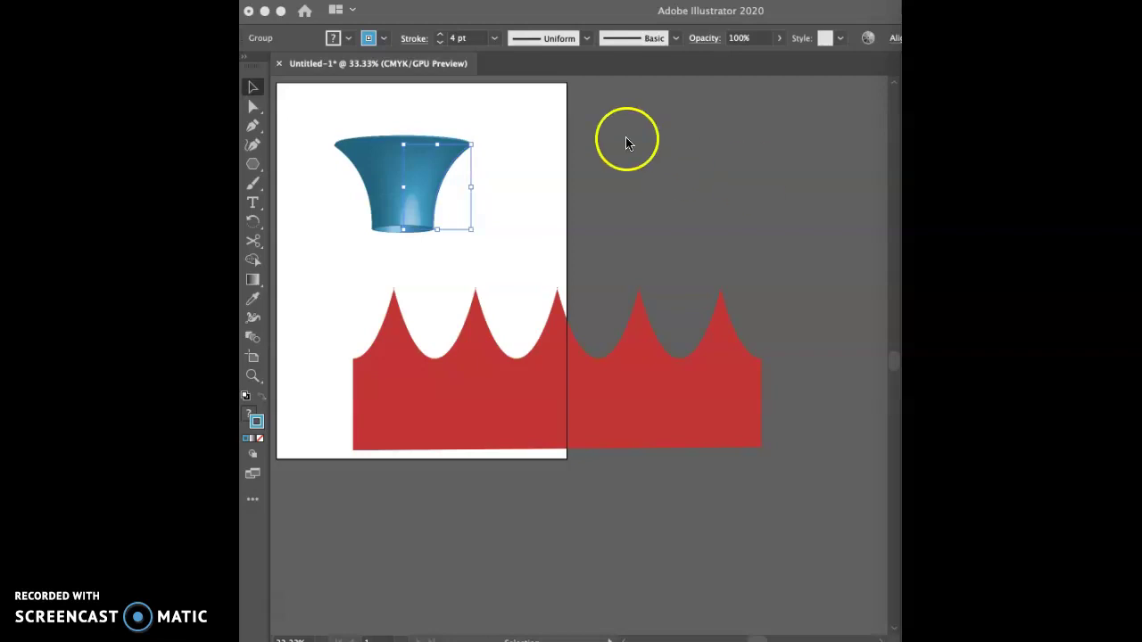
# Step: Move the Appearance panel fully into view over the lower part of the red crown shape
pyautogui.hotkey('shift', 'Tab')
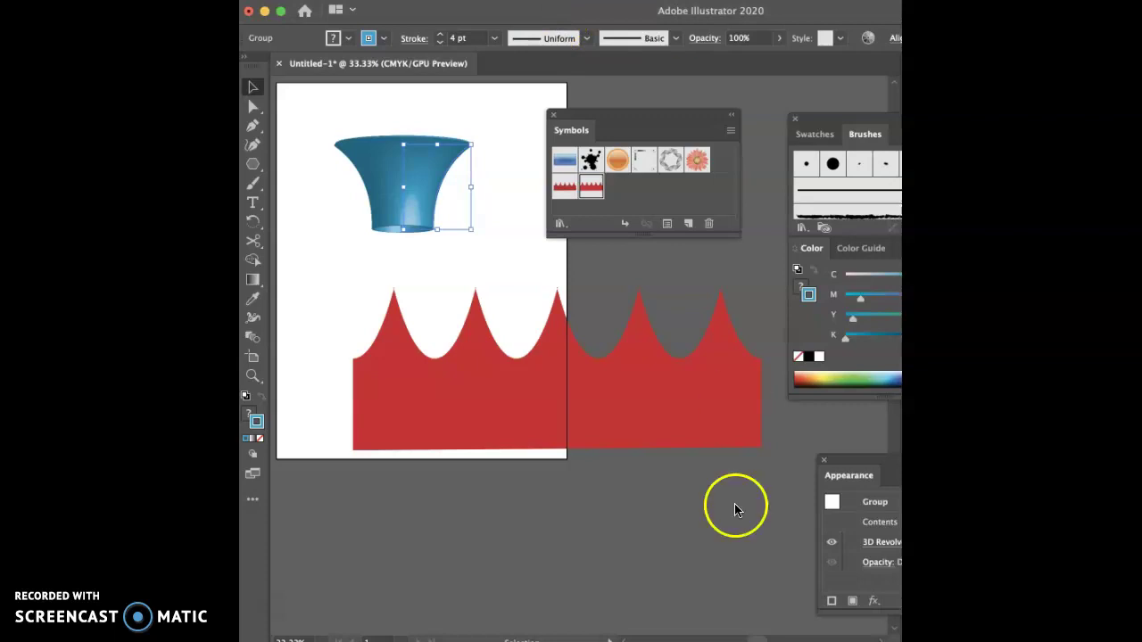
pyautogui.moveTo(882, 465); pyautogui.dragTo(726, 377)
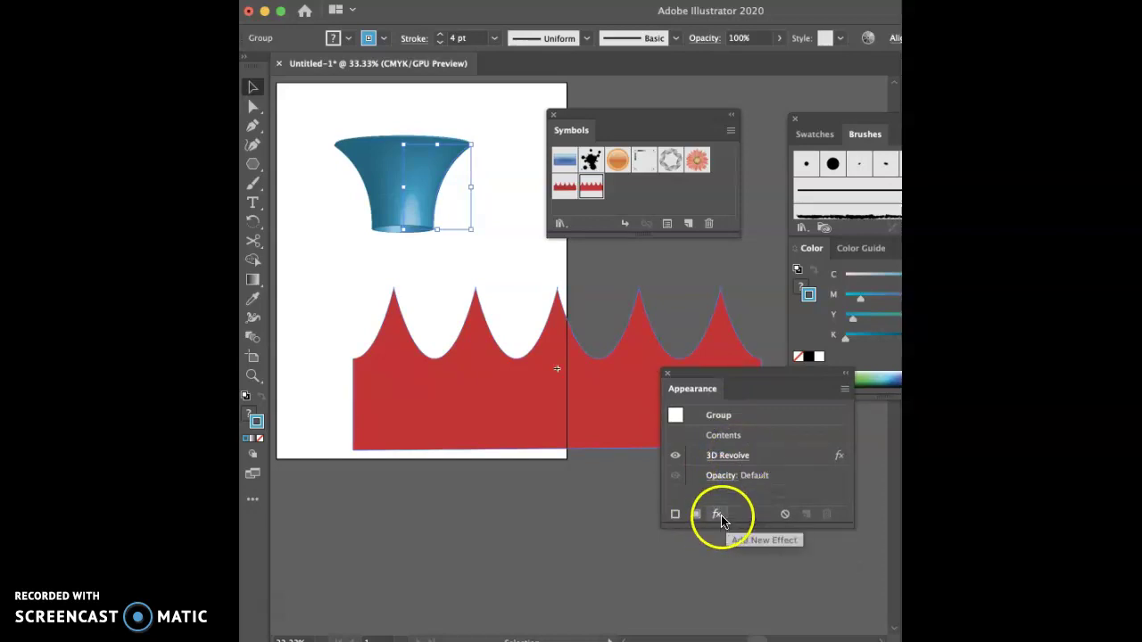
pyautogui.hotkey('shift', 'Tab')
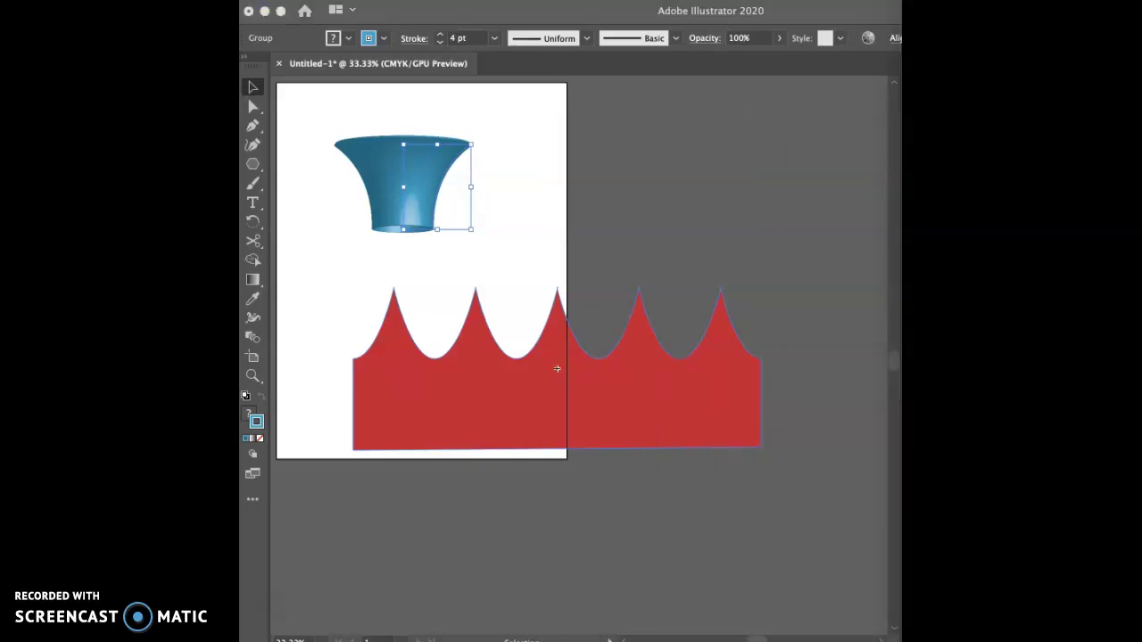
pyautogui.click(765, 269)
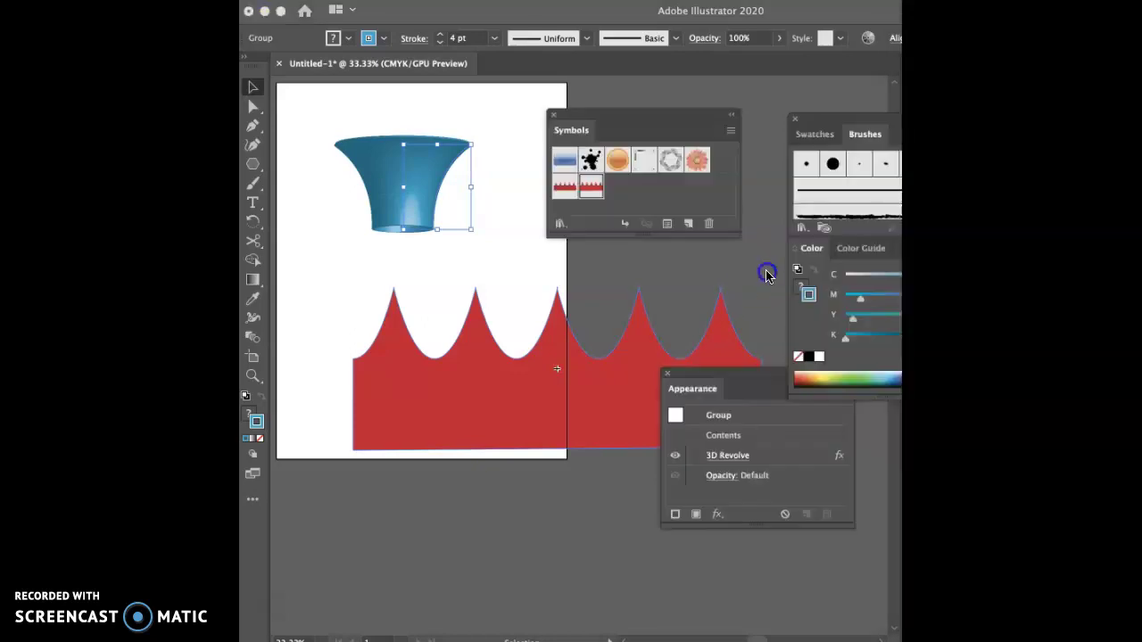
pyautogui.click(721, 515)
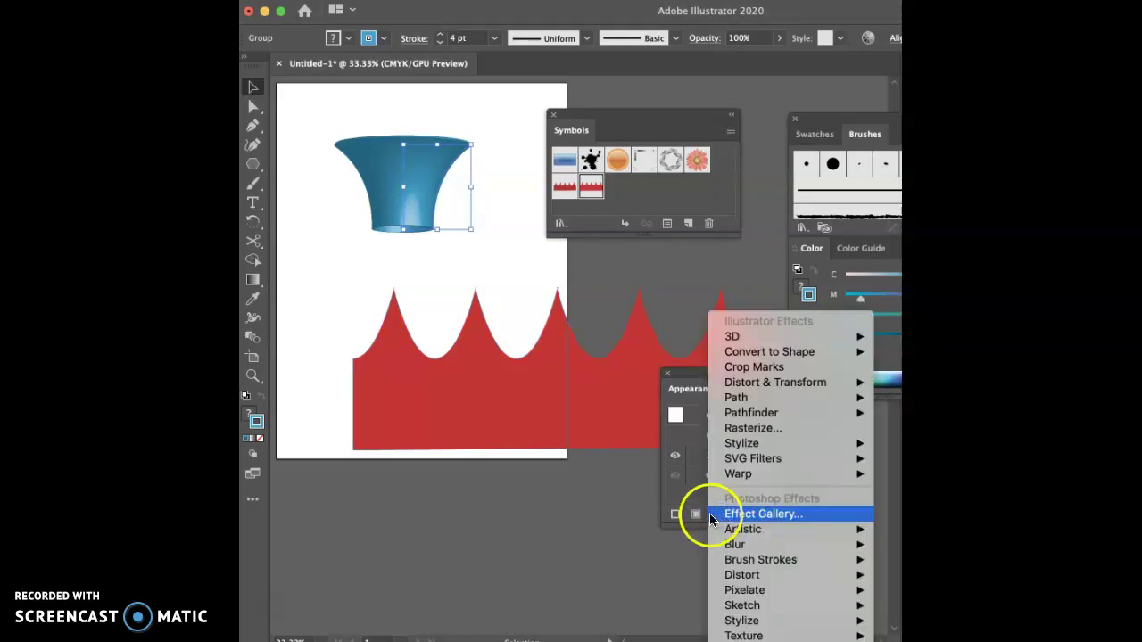
pyautogui.click(692, 497)
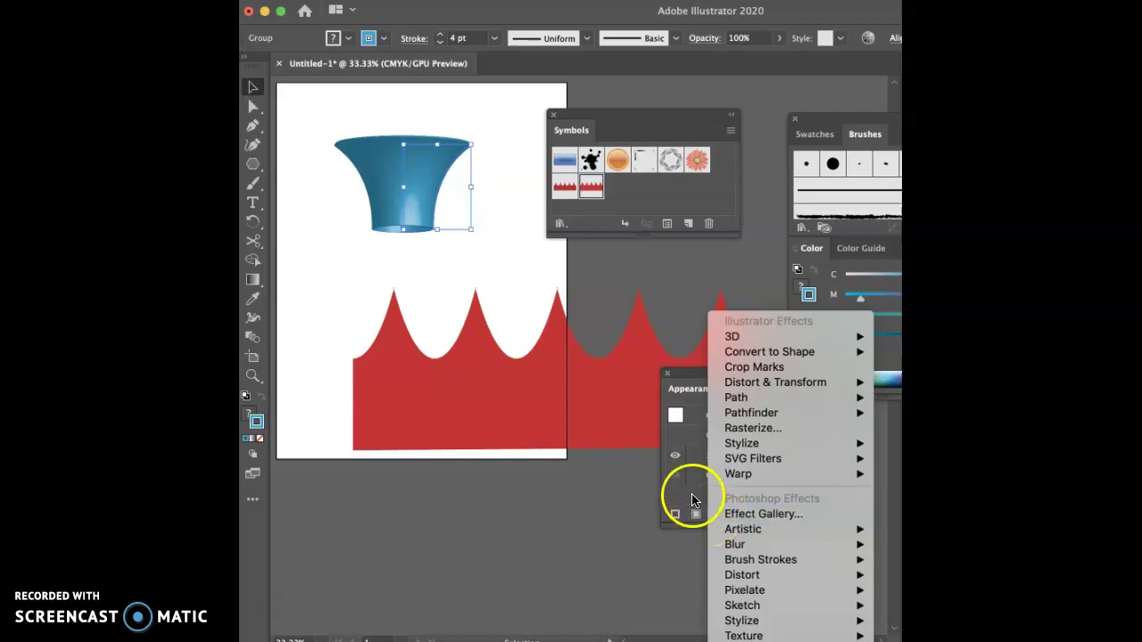
pyautogui.press('super+Tab')
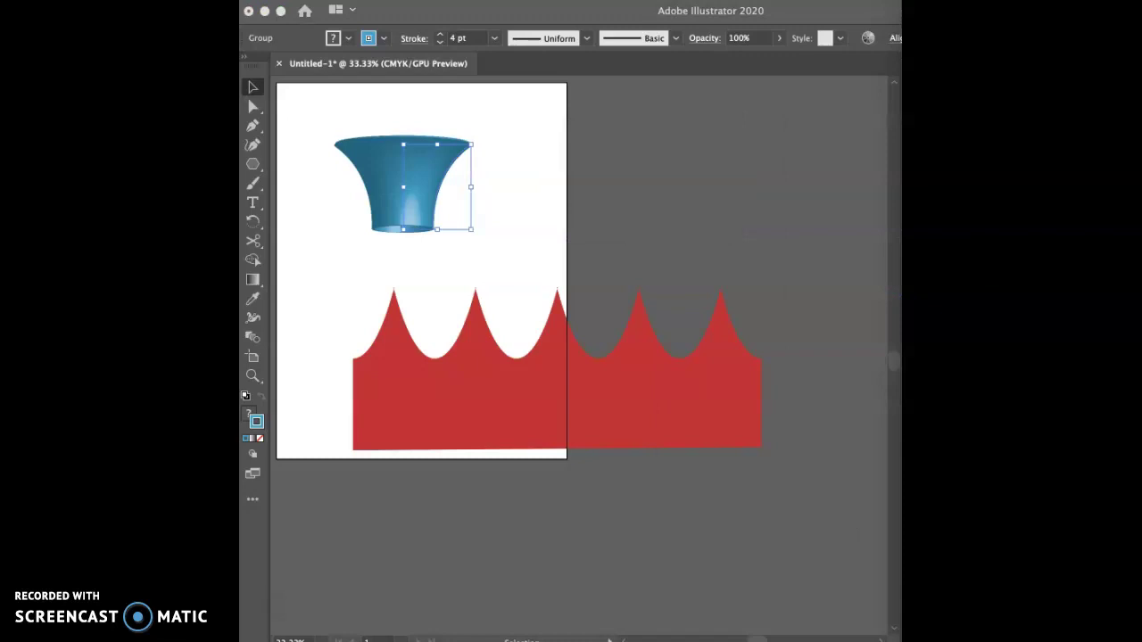
pyautogui.click(850, 433)
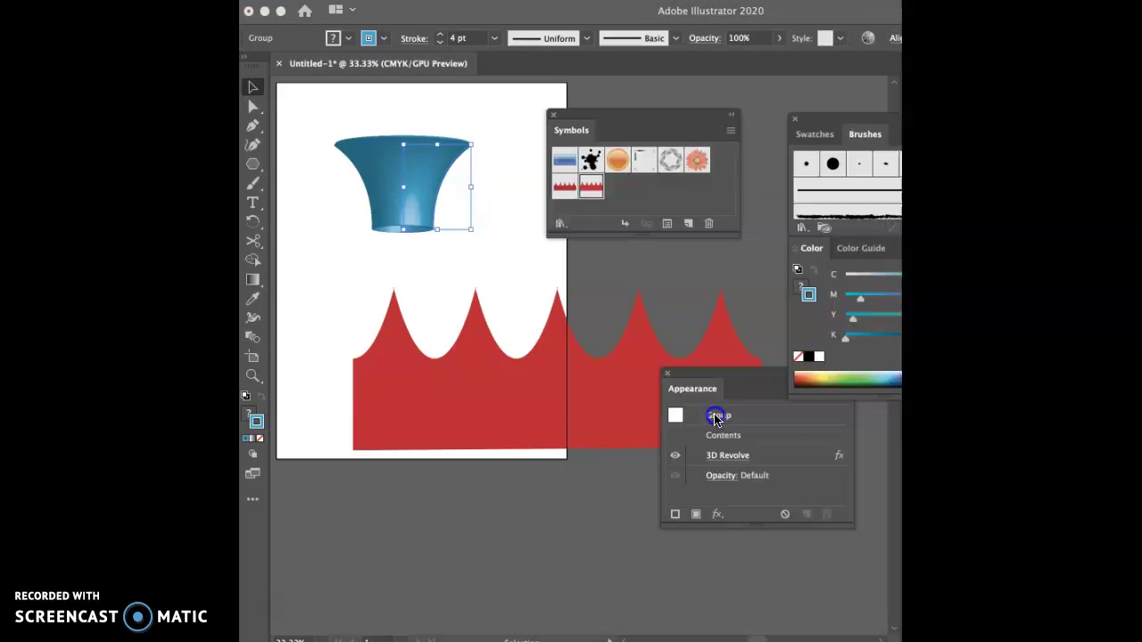
# Step: Open Map Art in the blue shape's existing 3D Revolve effect and assign the crown3 symbol to the first surface
pyautogui.moveTo(730, 381); pyautogui.dragTo(663, 414)
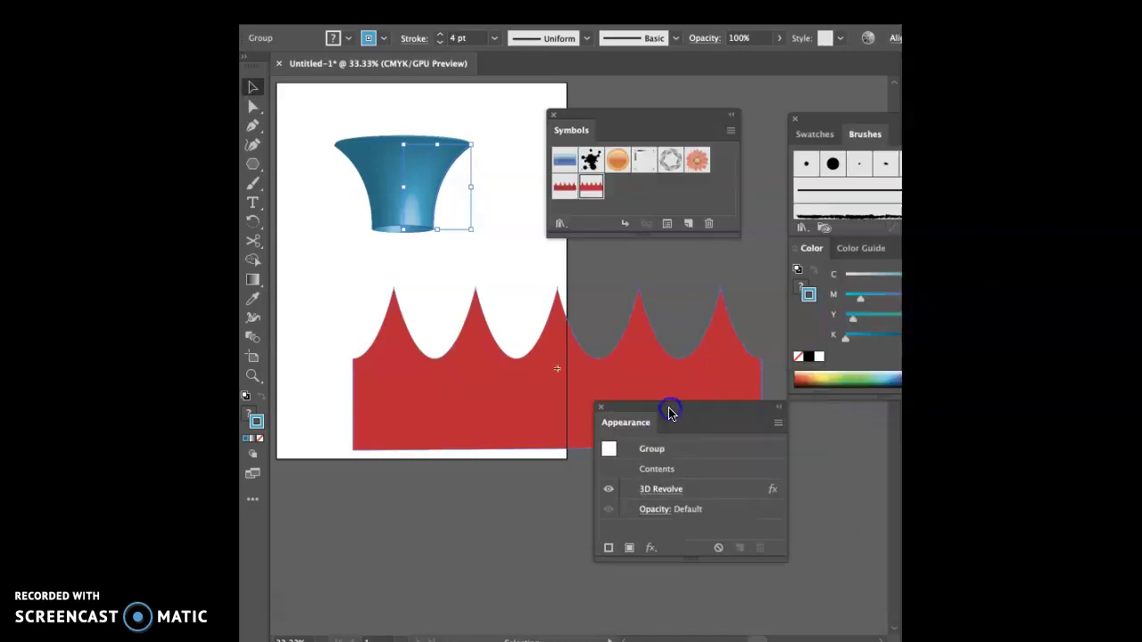
pyautogui.click(661, 490)
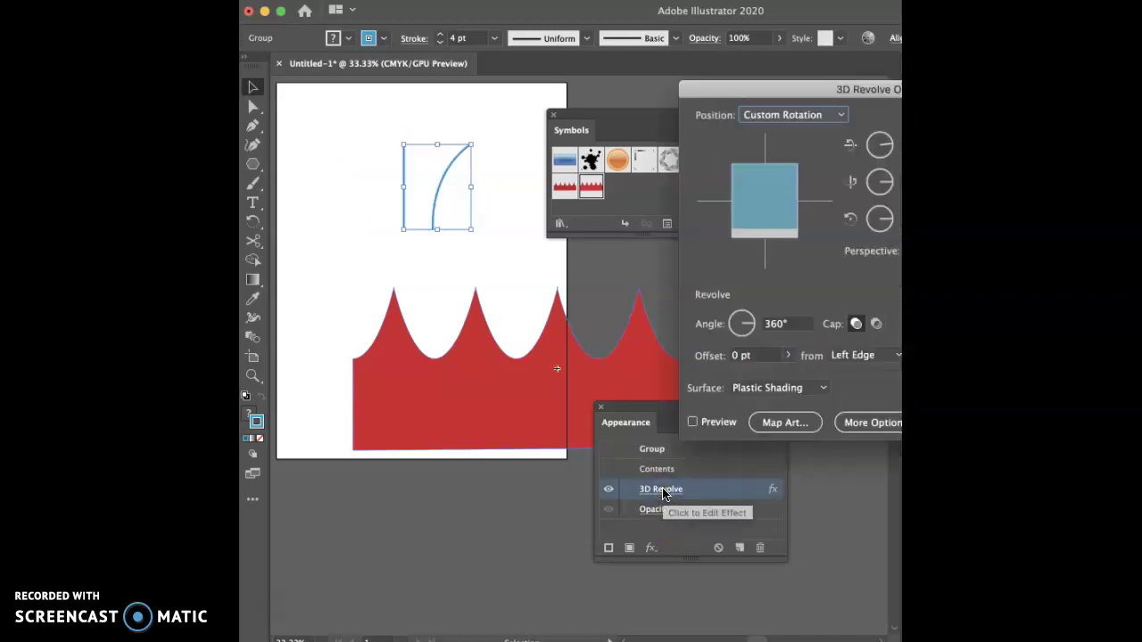
pyautogui.click(780, 424)
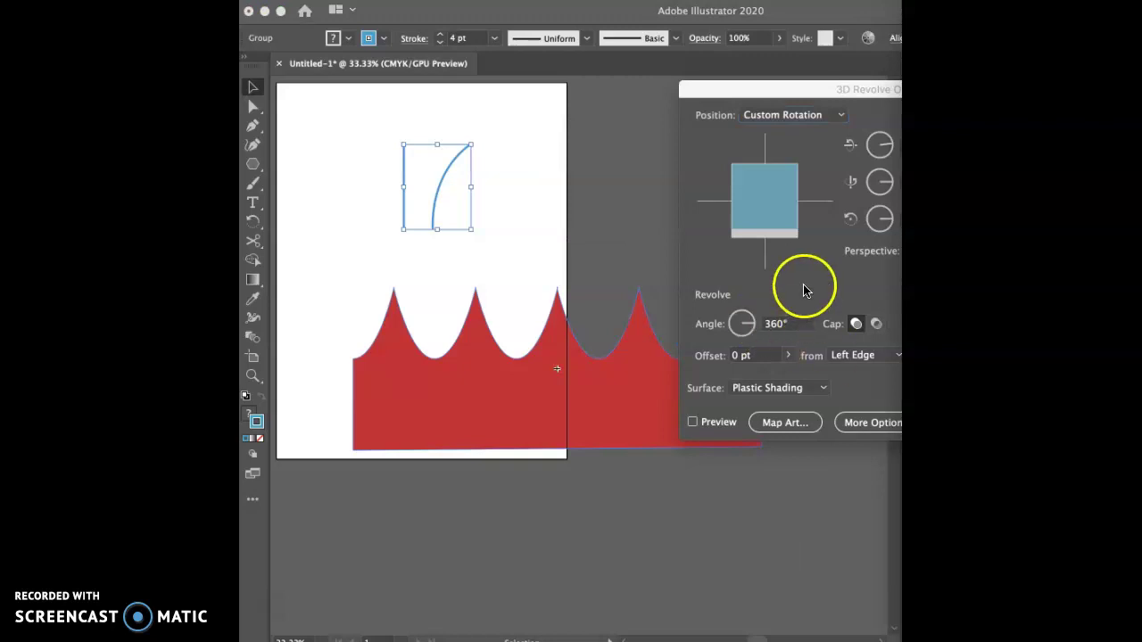
pyautogui.click(799, 426)
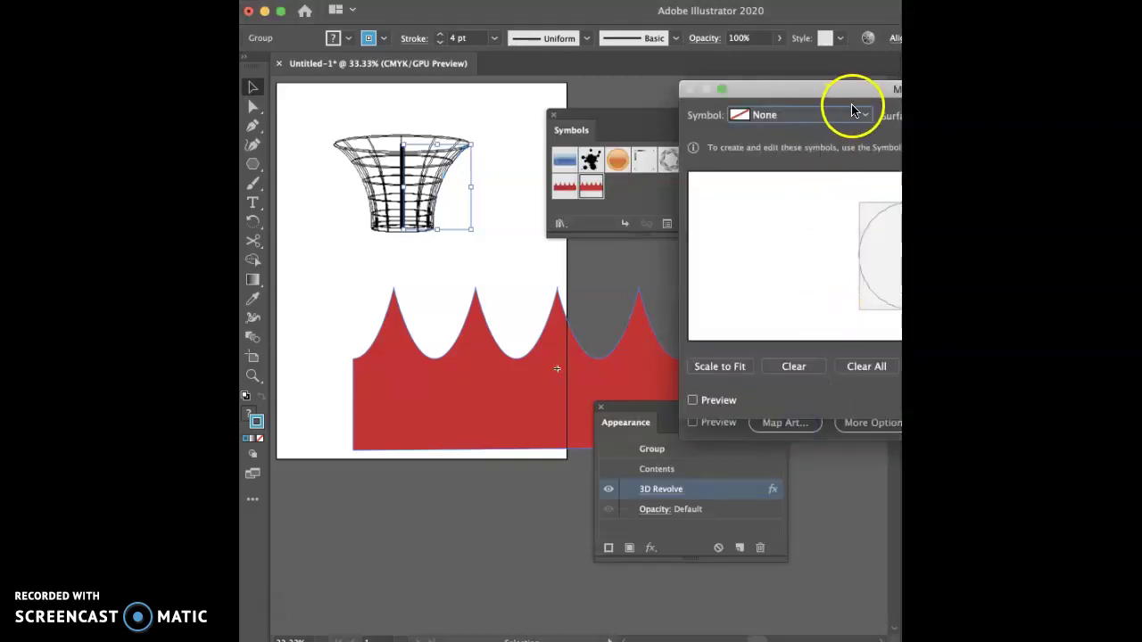
pyautogui.click(854, 111)
pyautogui.click(805, 272)
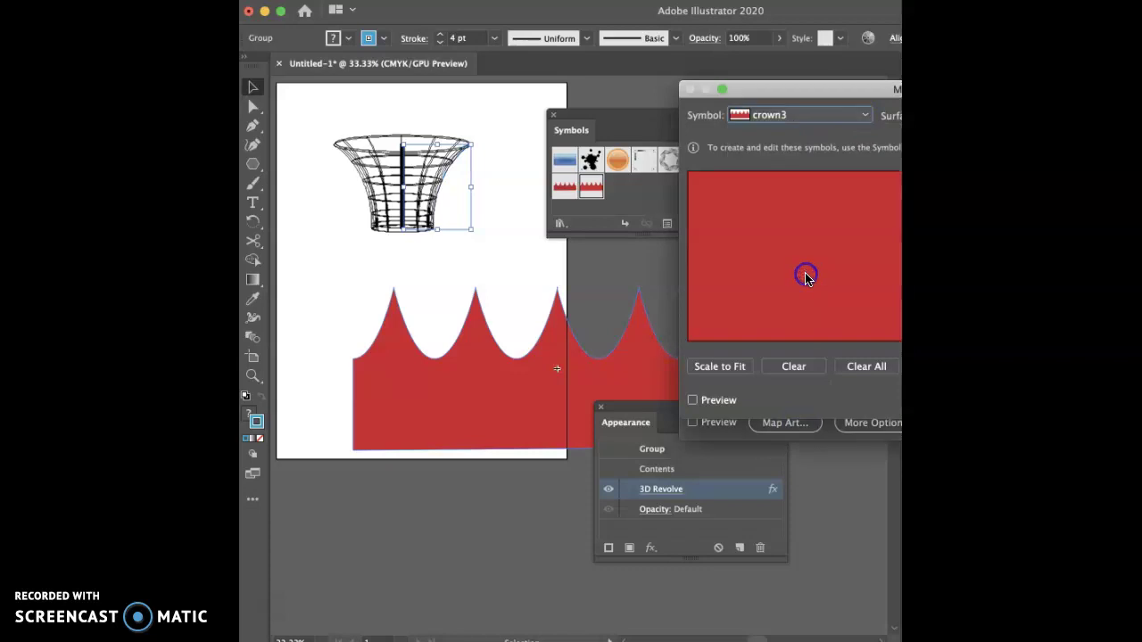
# Step: Advance to the wide gridded surface of the revolved shape's side and map the crown3 symbol onto it
pyautogui.click(1017, 116)
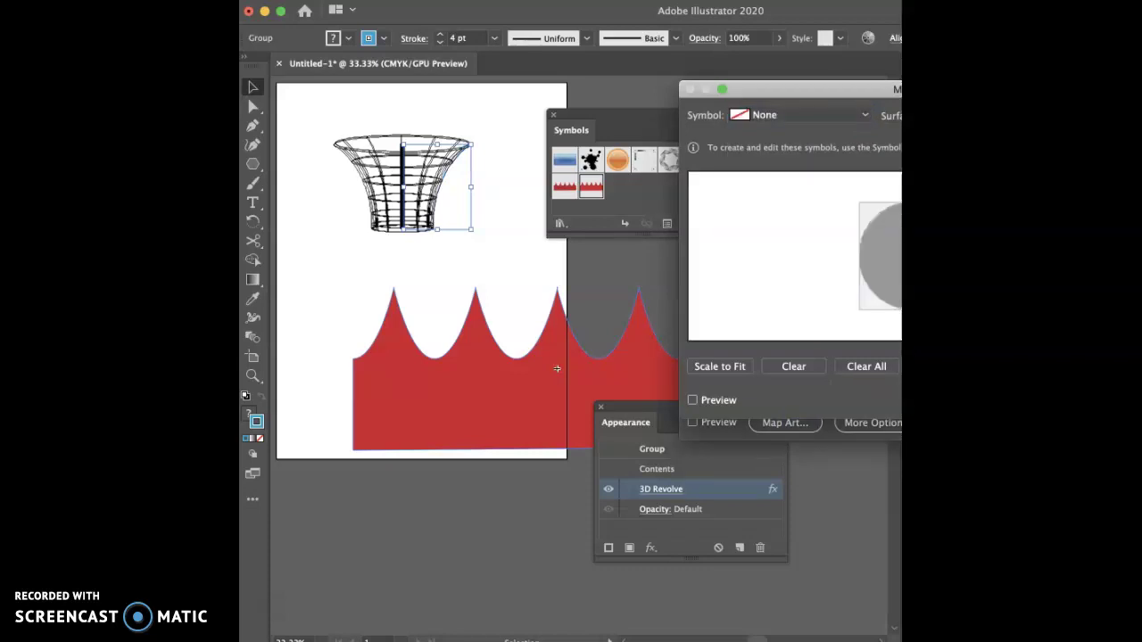
pyautogui.click(1017, 115)
pyautogui.click(1017, 115)
pyautogui.click(1017, 115)
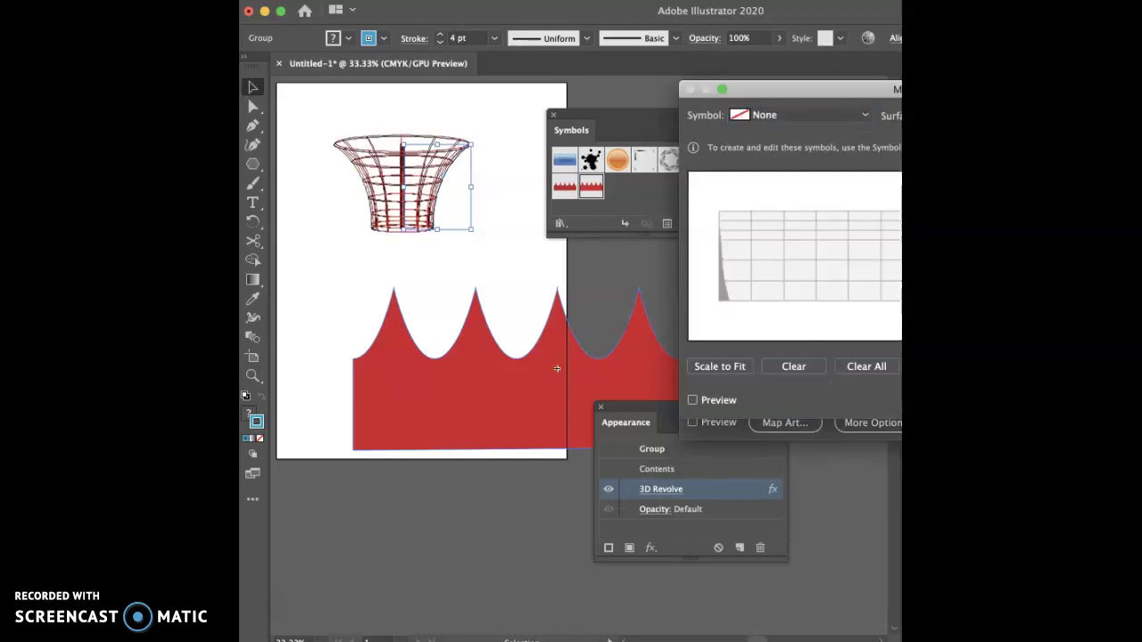
pyautogui.click(796, 295)
pyautogui.click(754, 376)
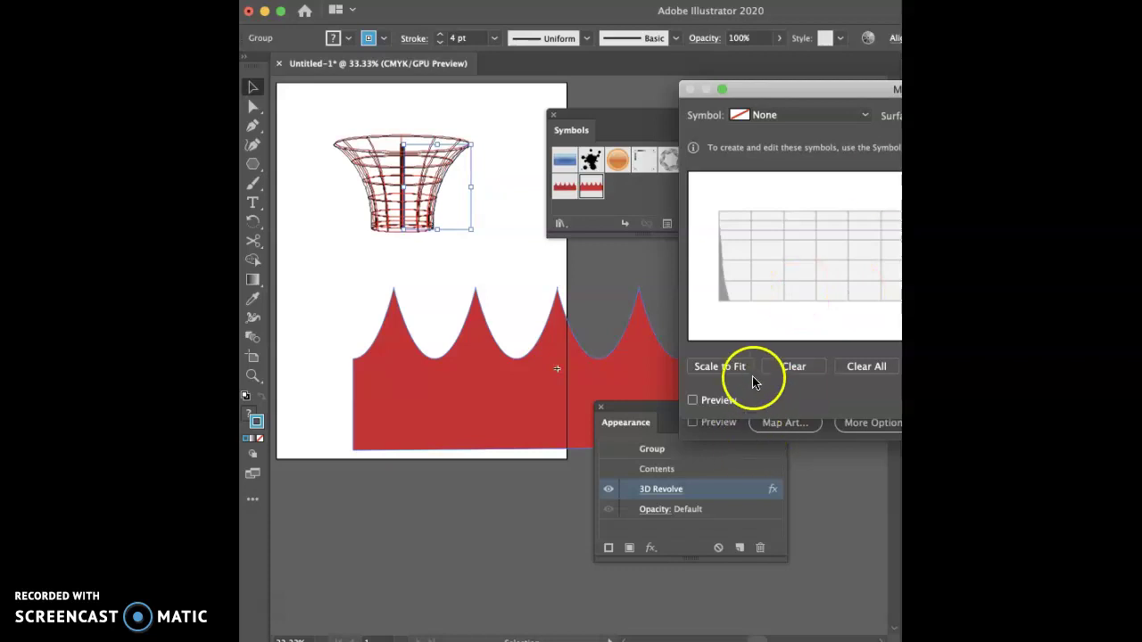
pyautogui.click(879, 122)
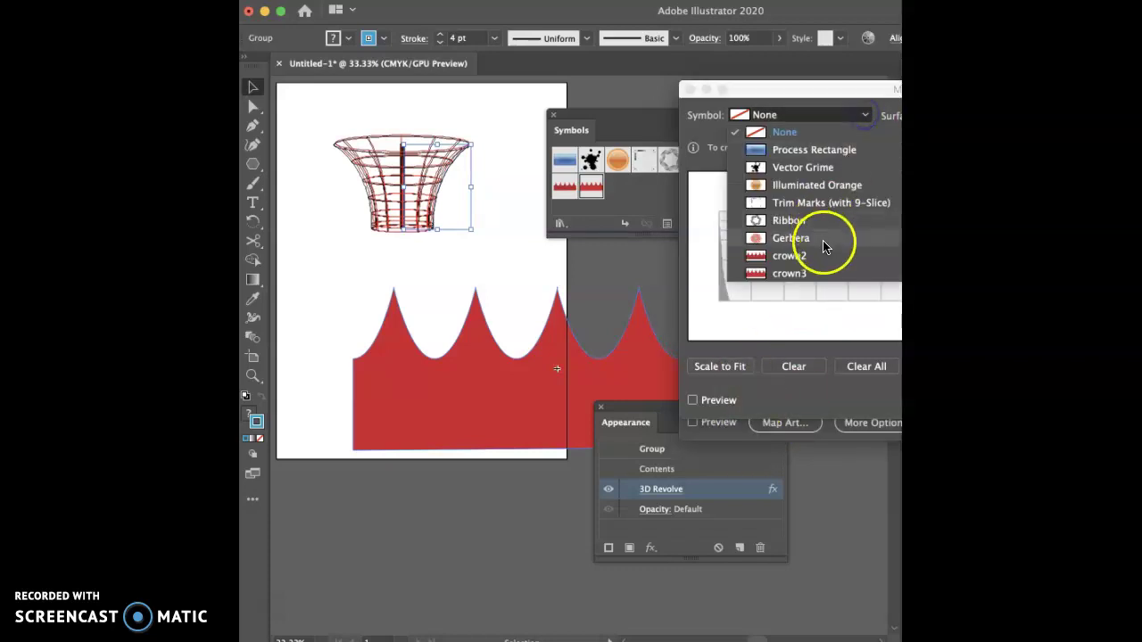
pyautogui.click(826, 277)
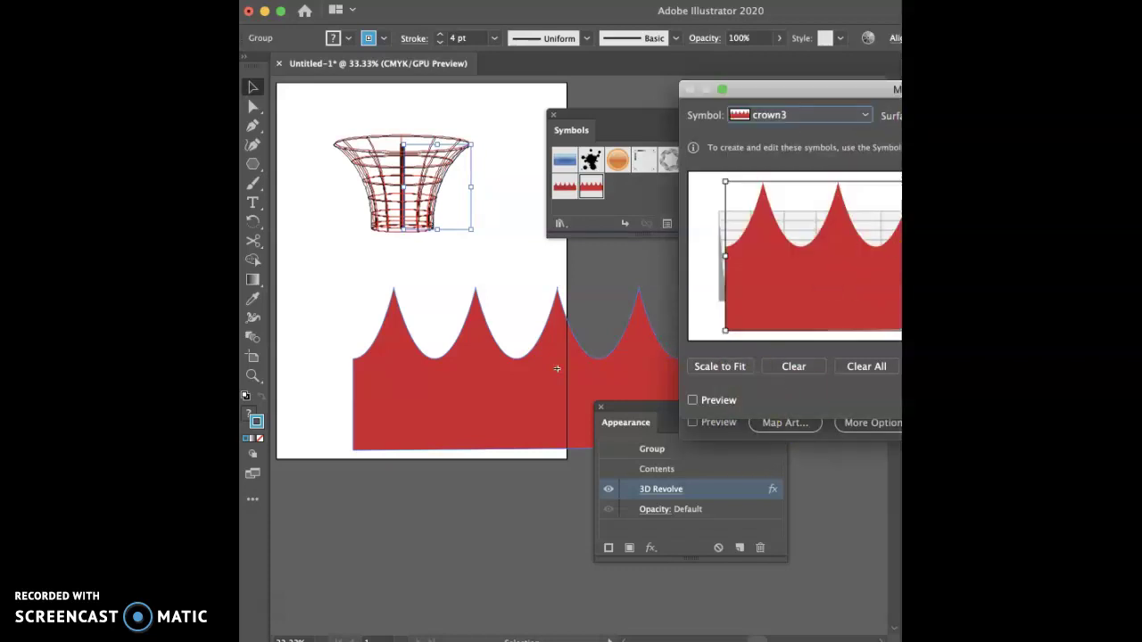
# Step: Resize and position the crown3 artwork over the gridded surface, scale it to fit, and preview the mapping
pyautogui.moveTo(1101, 331); pyautogui.dragTo(950, 270)
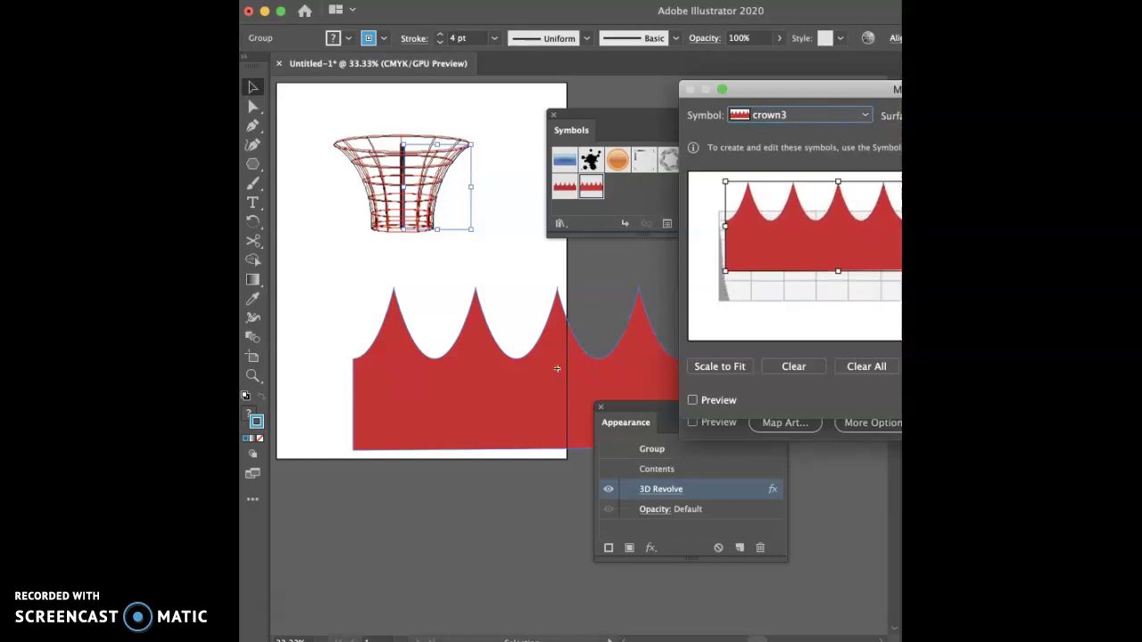
pyautogui.moveTo(908, 234); pyautogui.dragTo(903, 264)
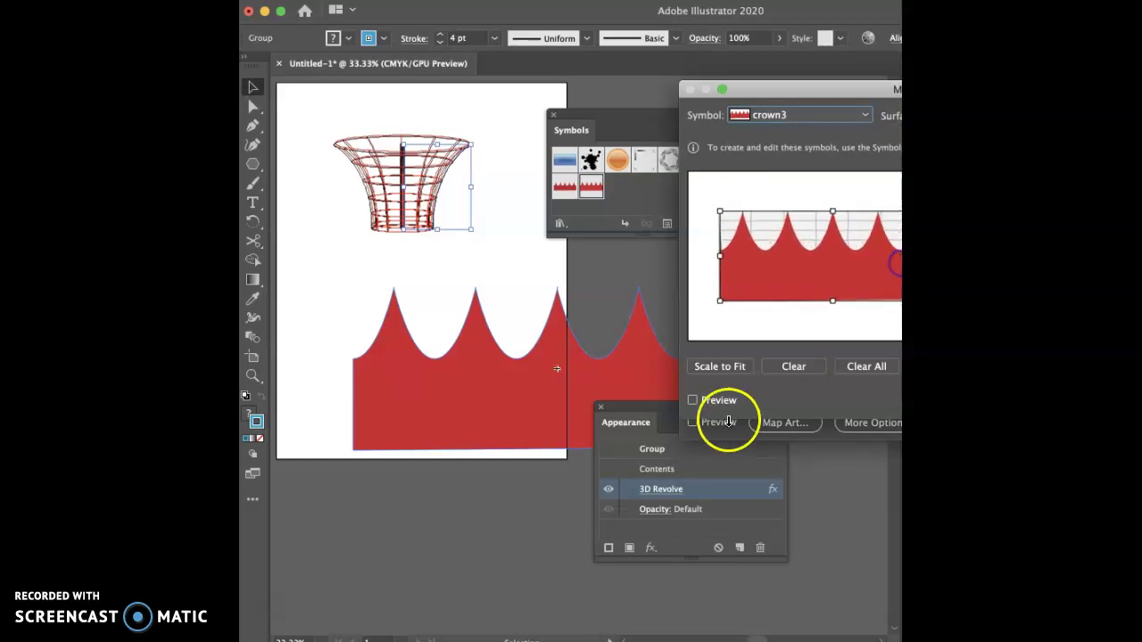
pyautogui.click(693, 401)
pyautogui.click(727, 366)
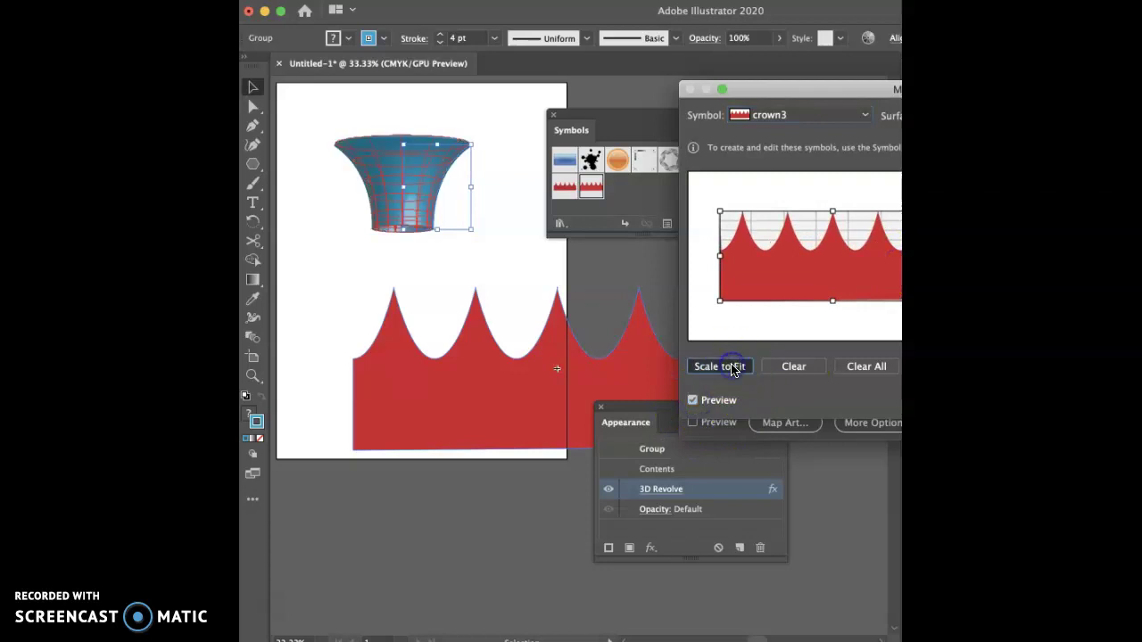
pyautogui.click(693, 401)
pyautogui.click(694, 401)
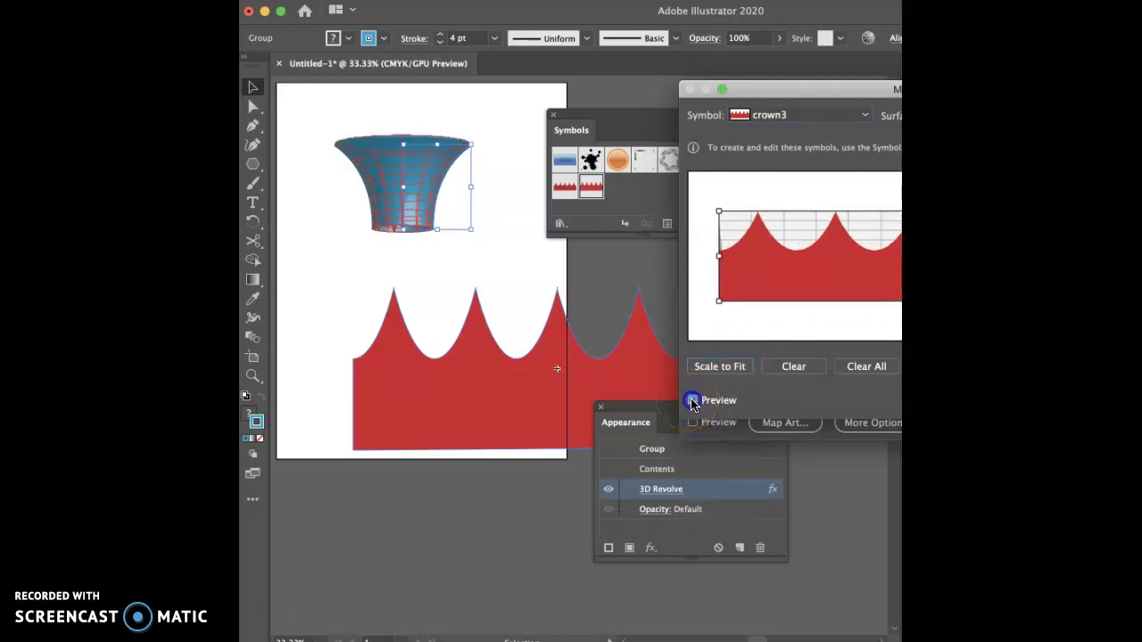
pyautogui.click(694, 401)
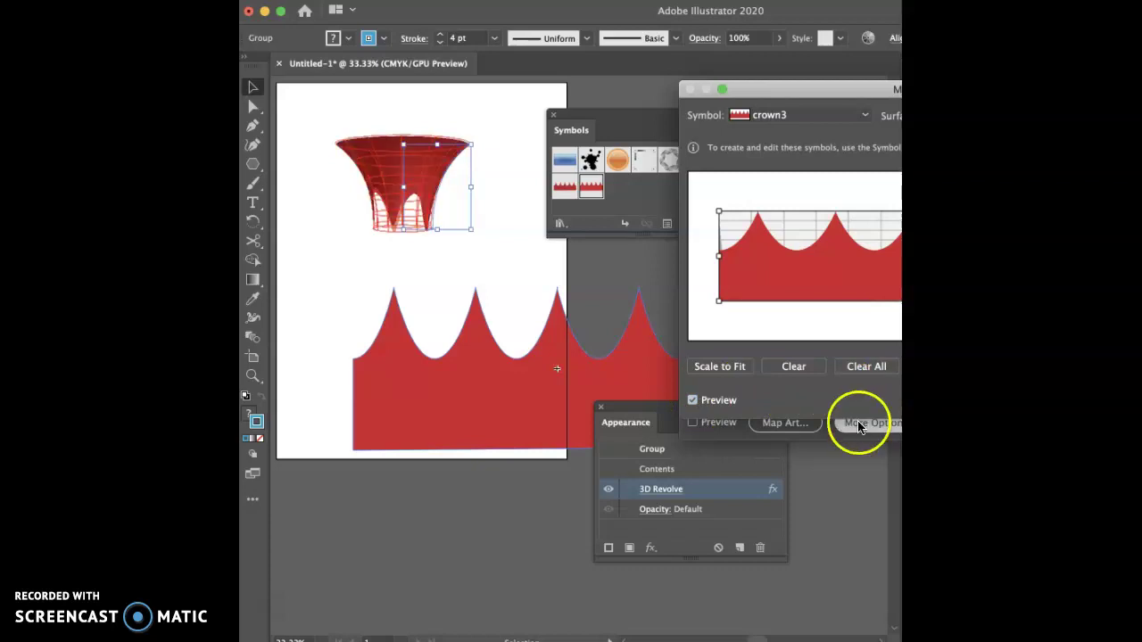
# Step: Flip the mapped crown artwork upside down, stretch it back over the whole surface, and apply the artwork mapping and 3D Revolve settings
pyautogui.click(847, 215)
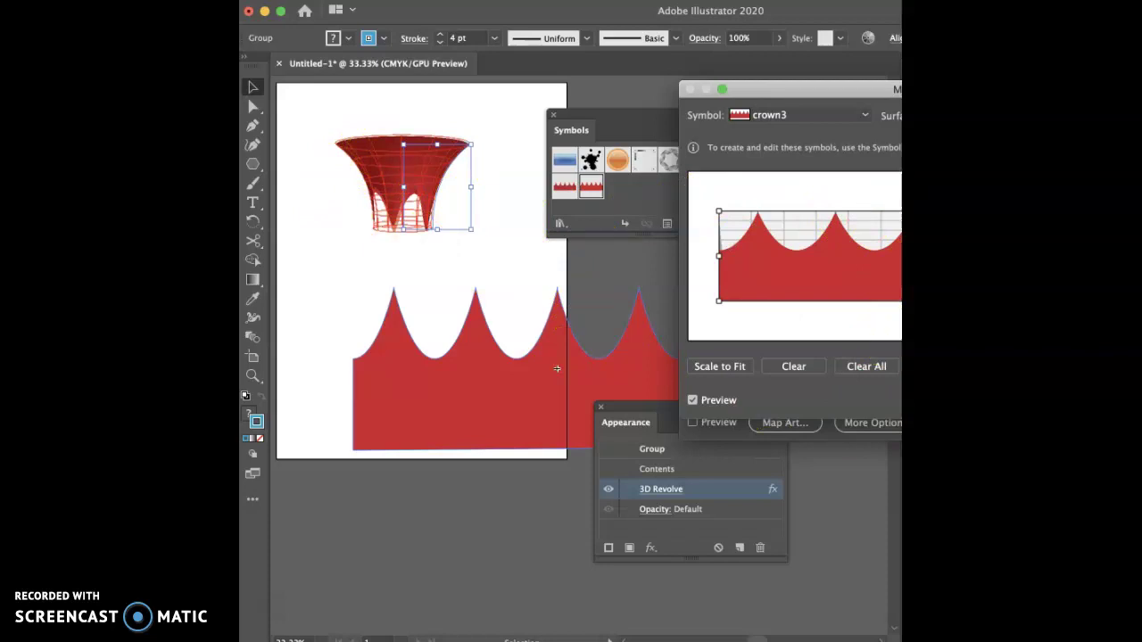
pyautogui.moveTo(1107, 302); pyautogui.dragTo(843, 243)
pyautogui.moveTo(844, 242); pyautogui.dragTo(709, 205)
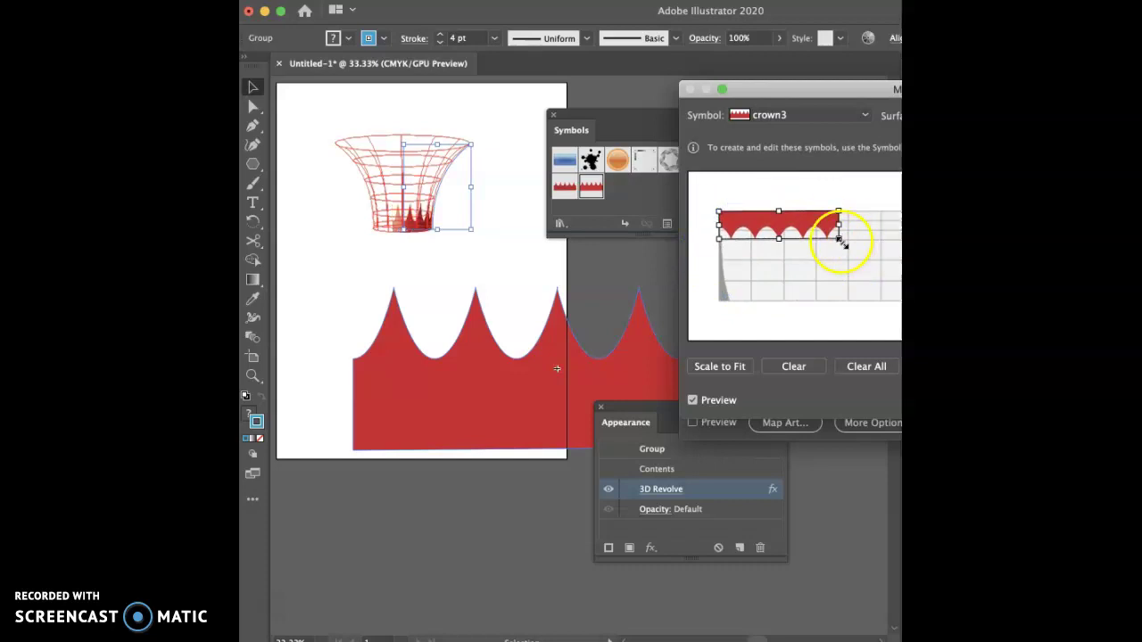
pyautogui.moveTo(840, 240); pyautogui.dragTo(1056, 312)
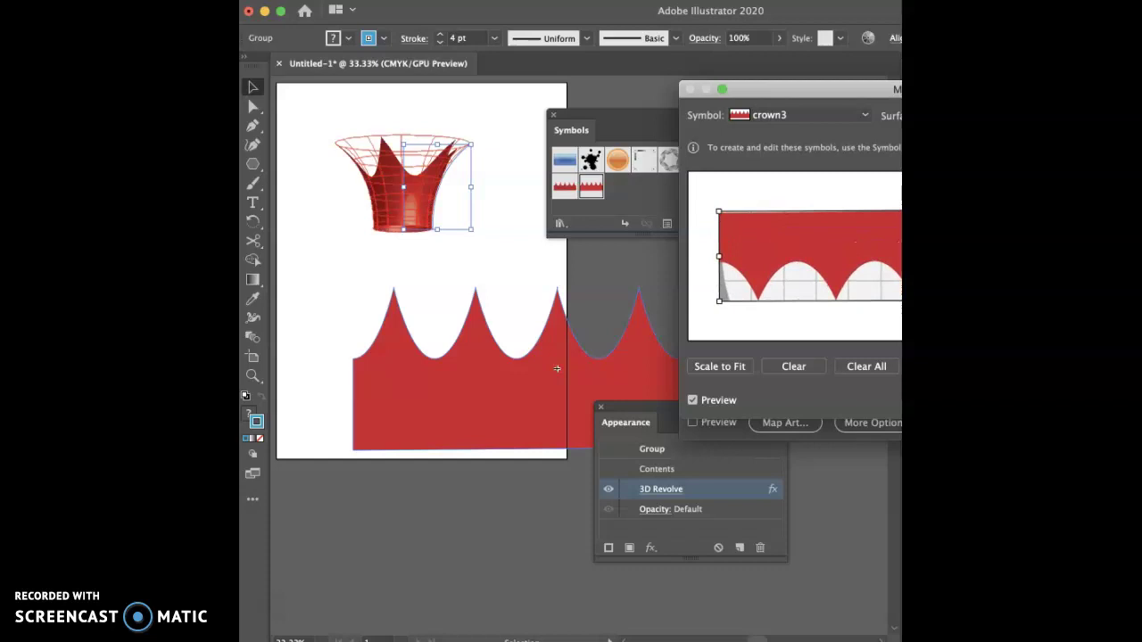
pyautogui.press('Return')
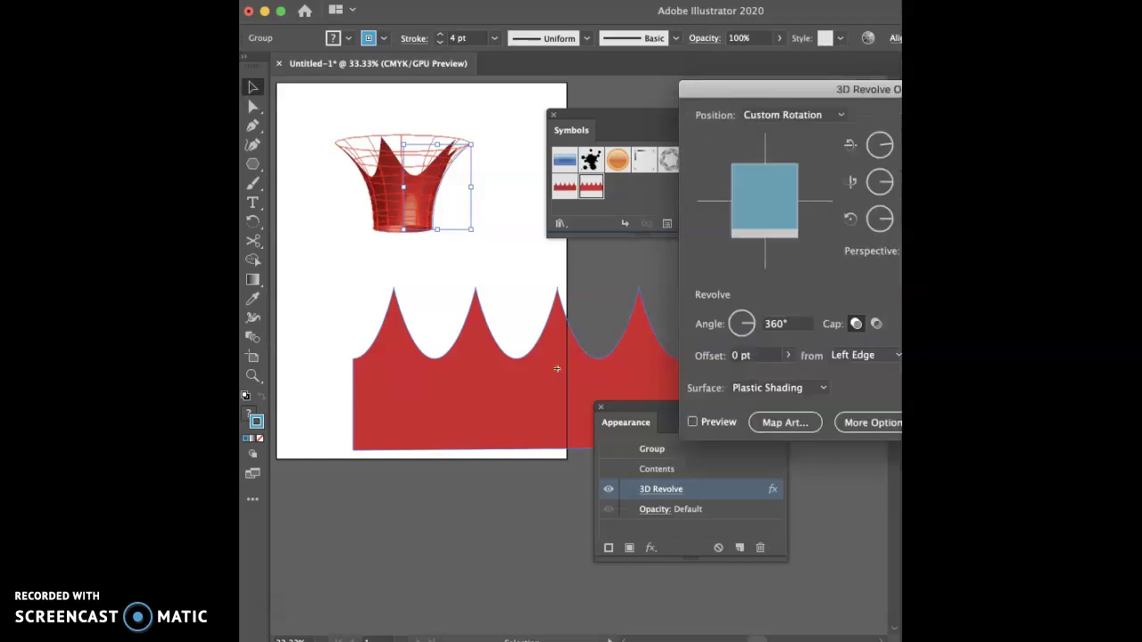
pyautogui.press('Return')
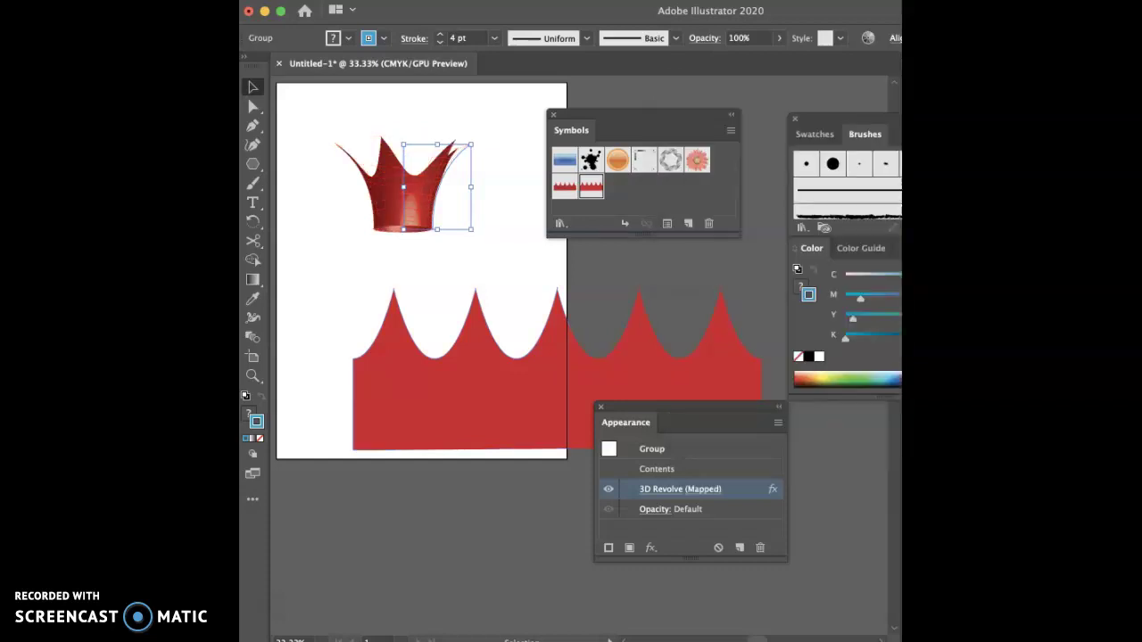
# Step: Deselect the mapped 3D crown on the artboard
pyautogui.click(513, 241)
pyautogui.hotkey('shift', 'Tab')
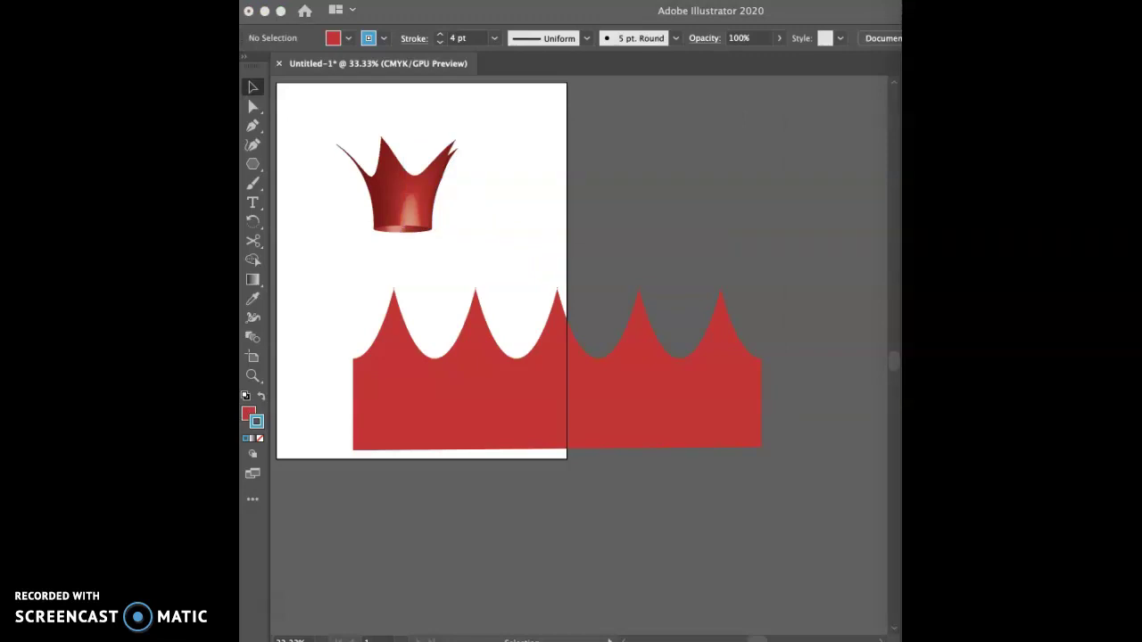
pyautogui.click(398, 185)
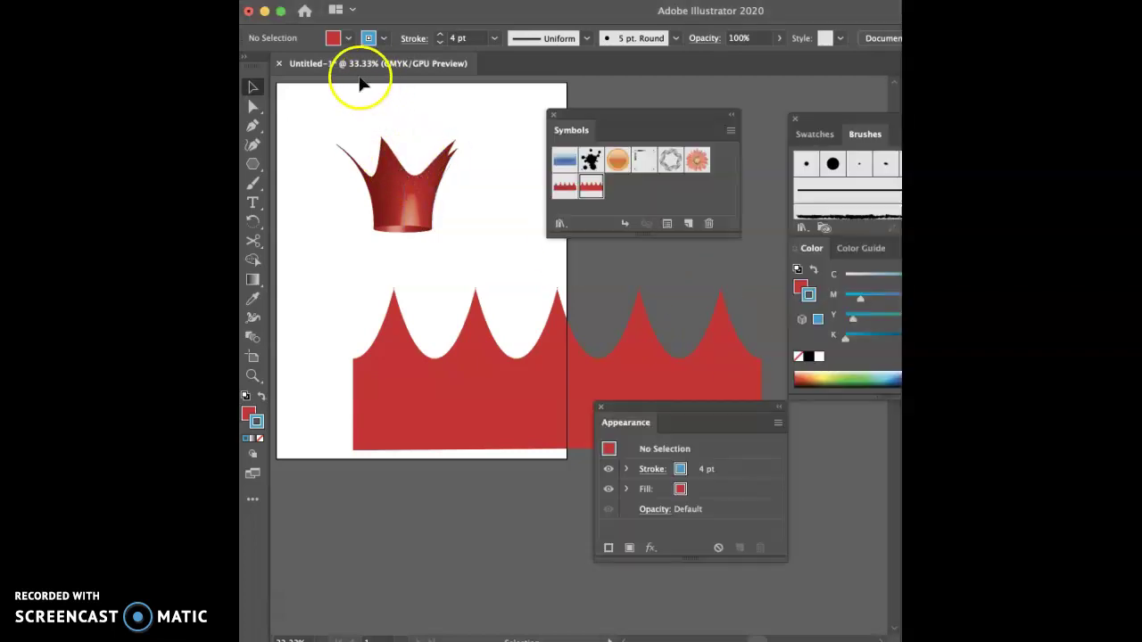